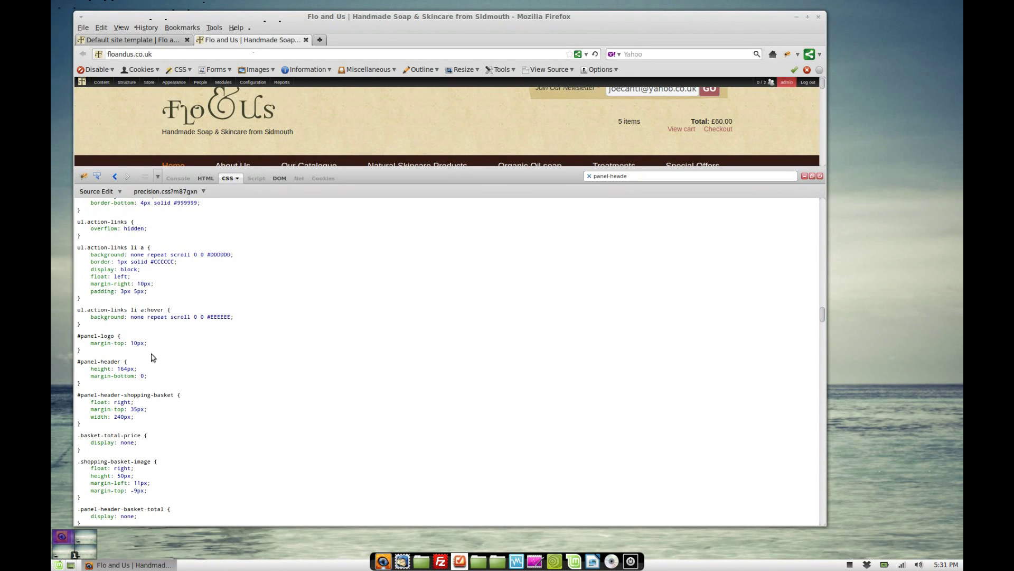
# Close the CSS inspector and show the Main Site Template's Panels Content page
pyautogui.click(819, 176)
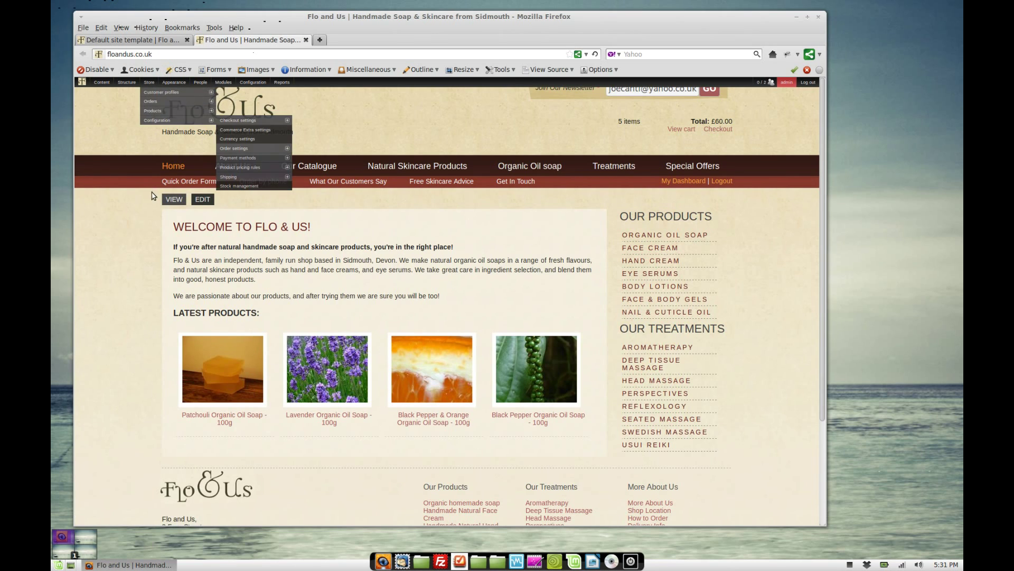
pyautogui.click(142, 40)
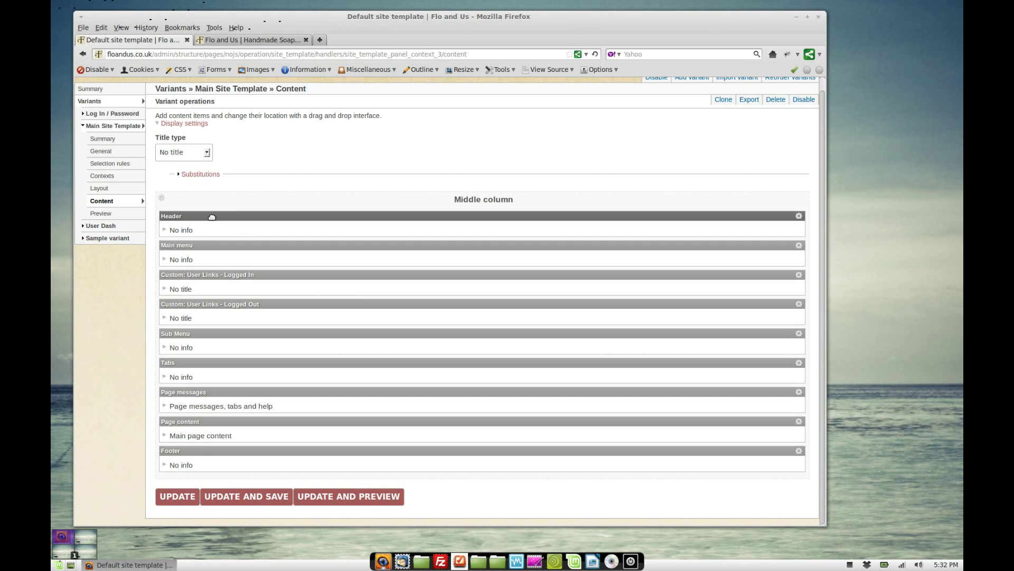
pyautogui.click(798, 245)
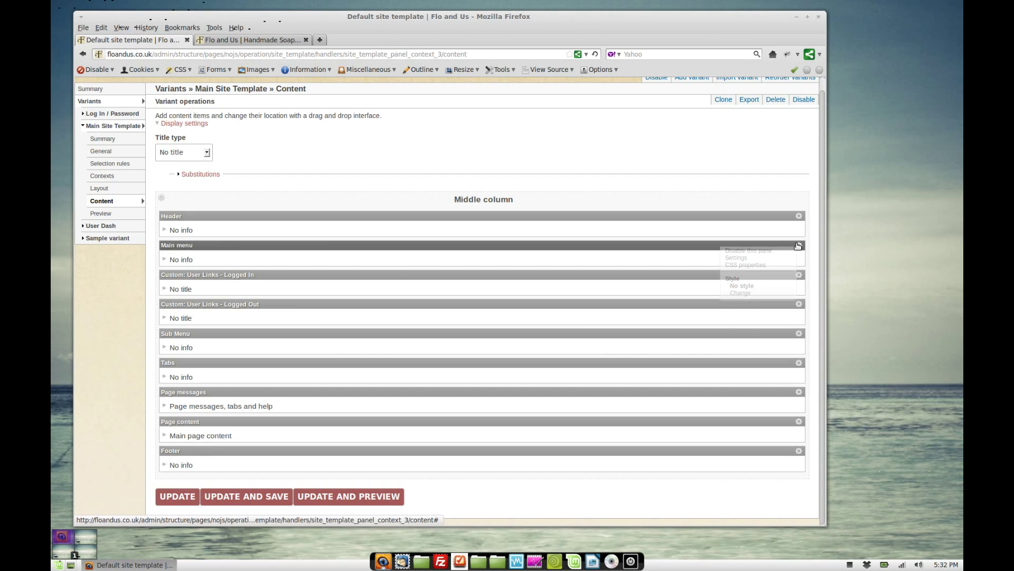
pyautogui.click(761, 264)
pyautogui.click(203, 161)
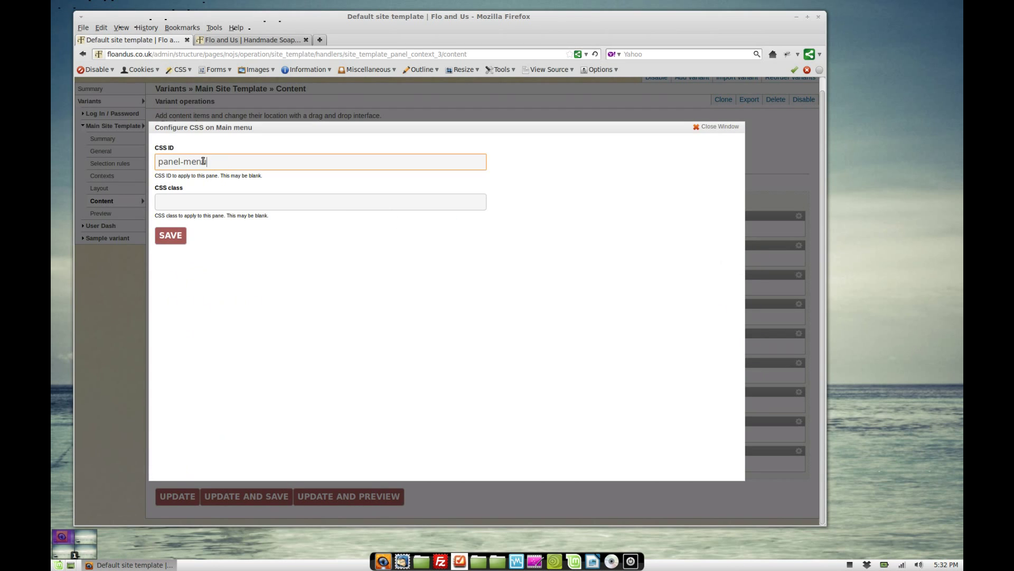
pyautogui.tripleClick(204, 161)
pyautogui.press('Down')
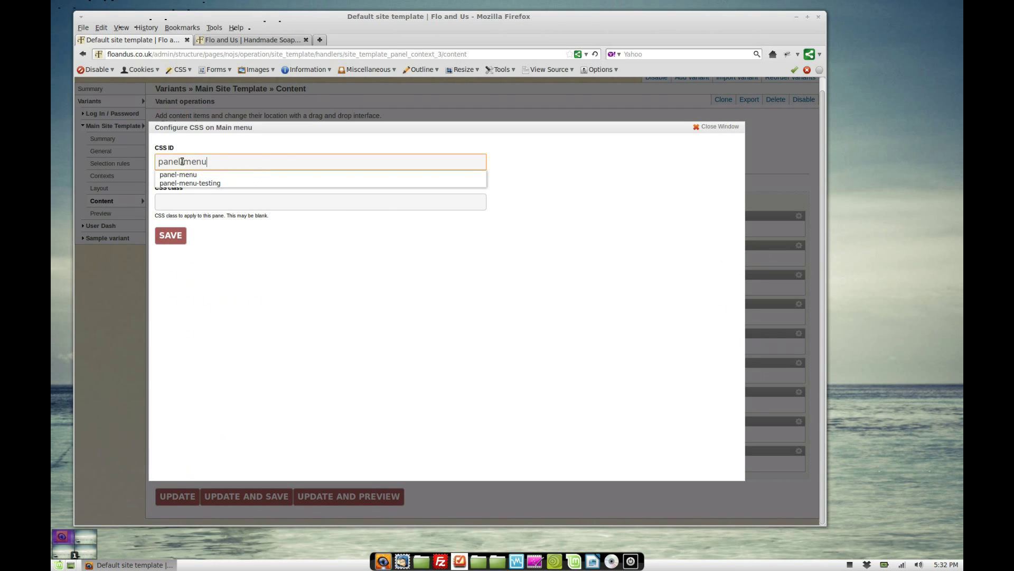
pyautogui.moveTo(182, 162); pyautogui.dragTo(134, 164)
pyautogui.click(221, 161)
pyautogui.click(712, 130)
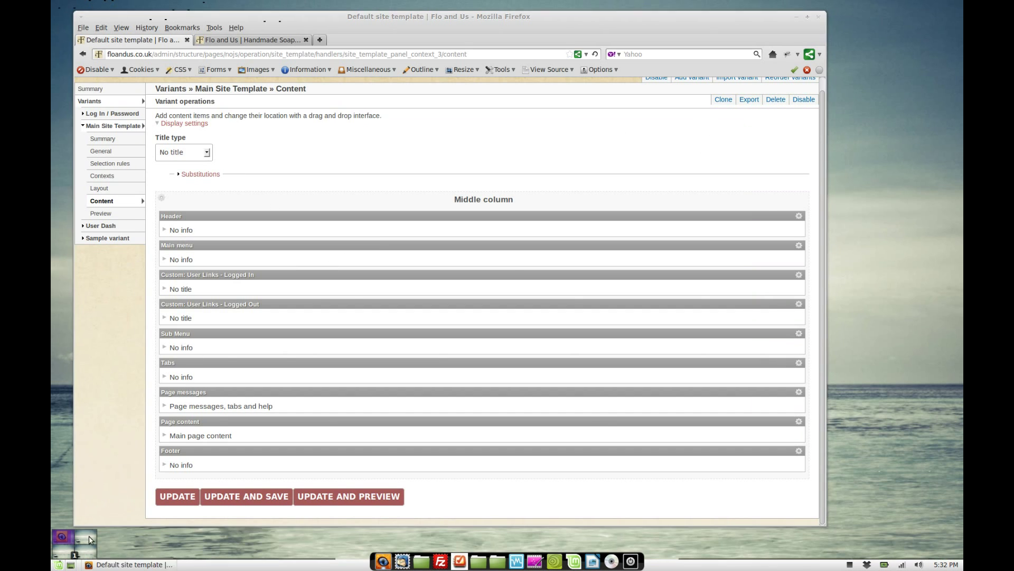
# Launch FileZilla on the second workspace and connect to the Flo & Us server from history
pyautogui.hotkey('ctrl', 'alt', 'Right')
pyautogui.click(440, 557)
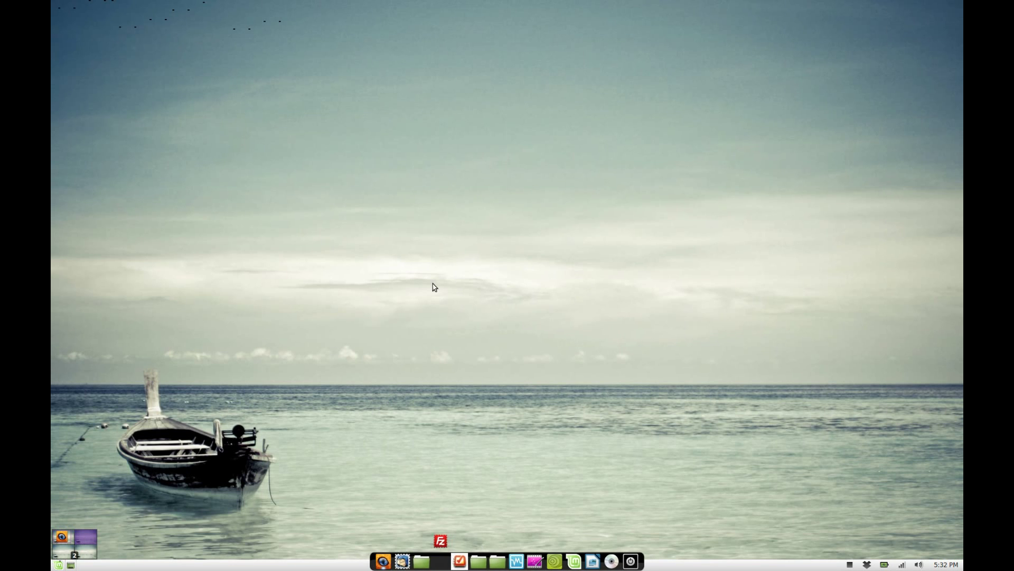
pyautogui.click(446, 84)
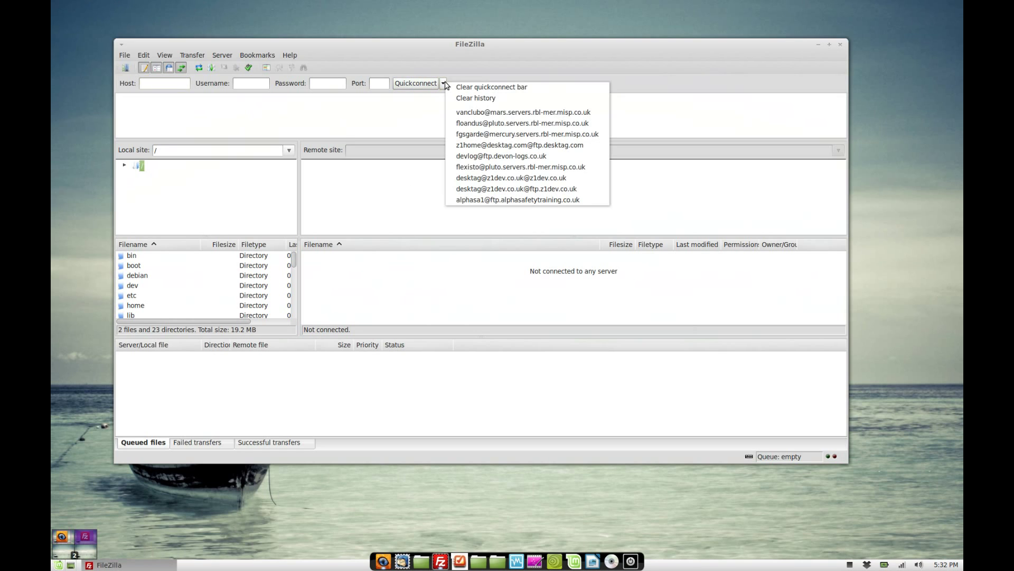
pyautogui.click(485, 120)
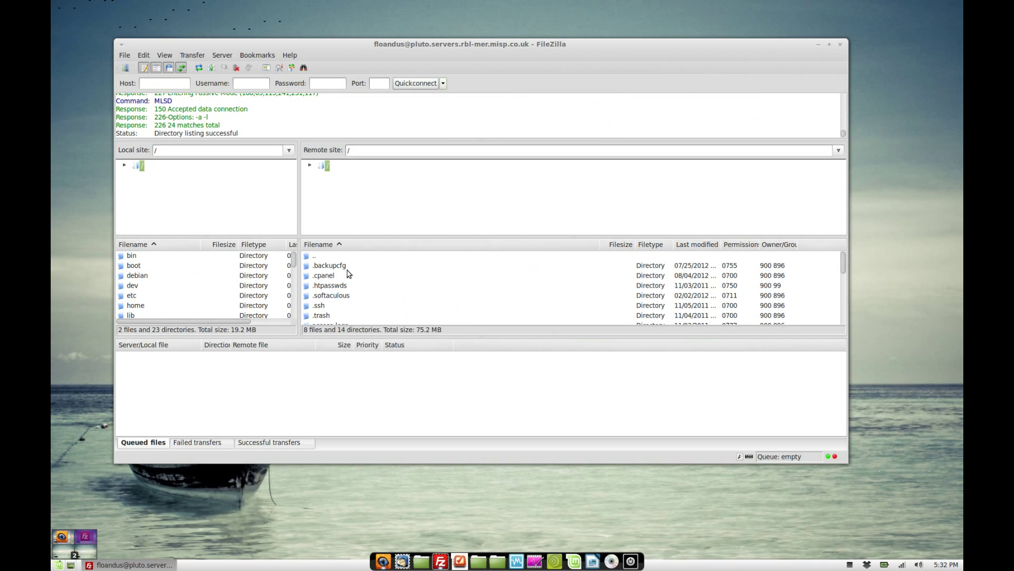
# Browse to /www/sites/all/themes/precision/css and open precision.css for editing in gedit
pyautogui.scroll(-3, 343, 285)
pyautogui.doubleClick(321, 276)
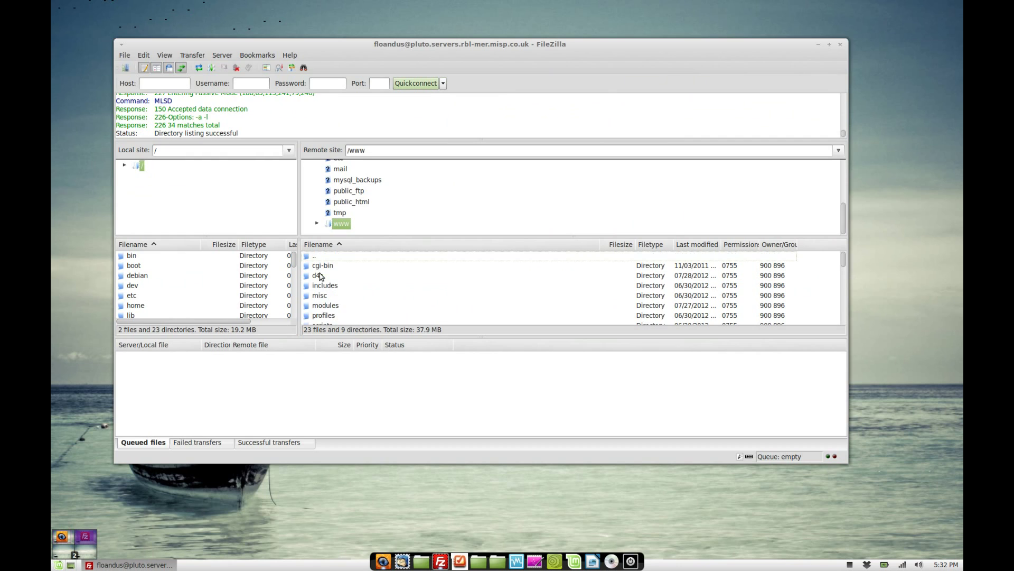
pyautogui.scroll(-2, 321, 276)
pyautogui.doubleClick(321, 276)
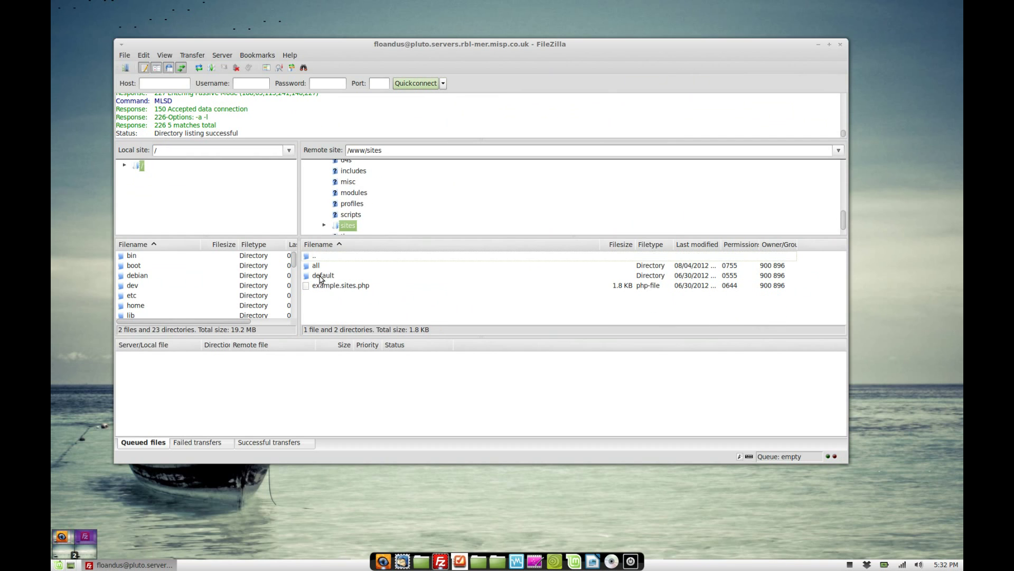
pyautogui.doubleClick(319, 266)
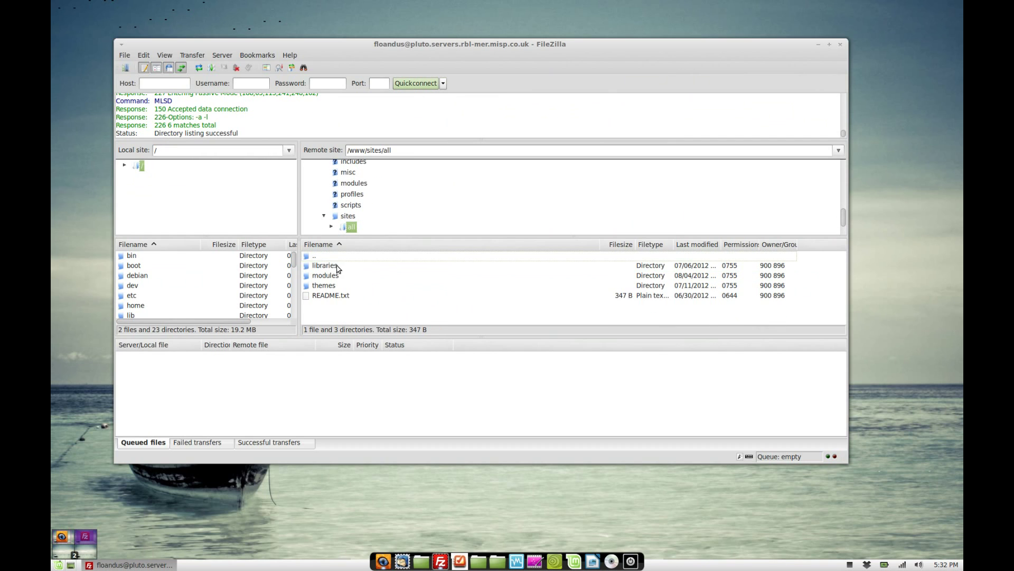
pyautogui.doubleClick(321, 286)
pyautogui.doubleClick(326, 267)
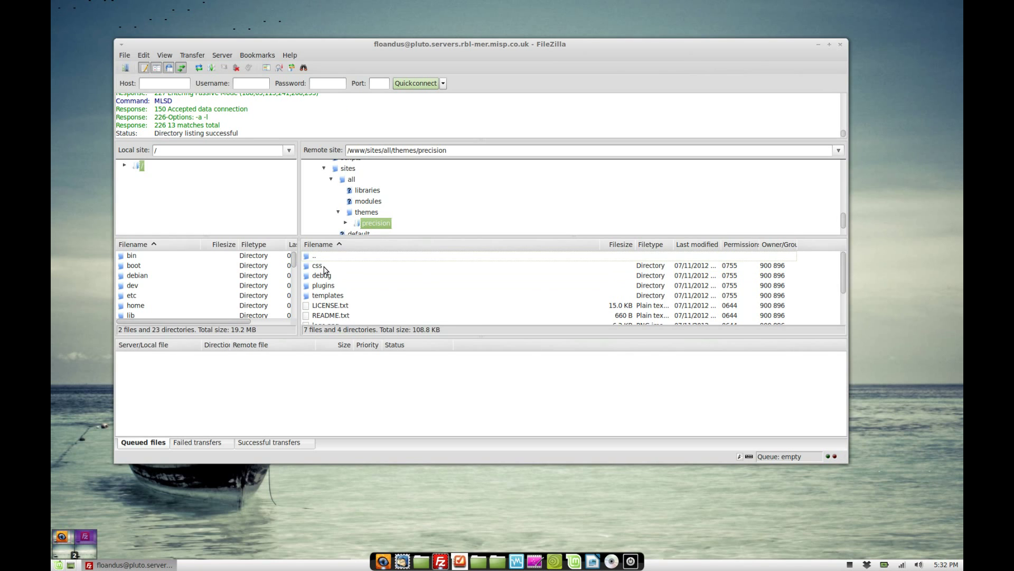
pyautogui.doubleClick(319, 265)
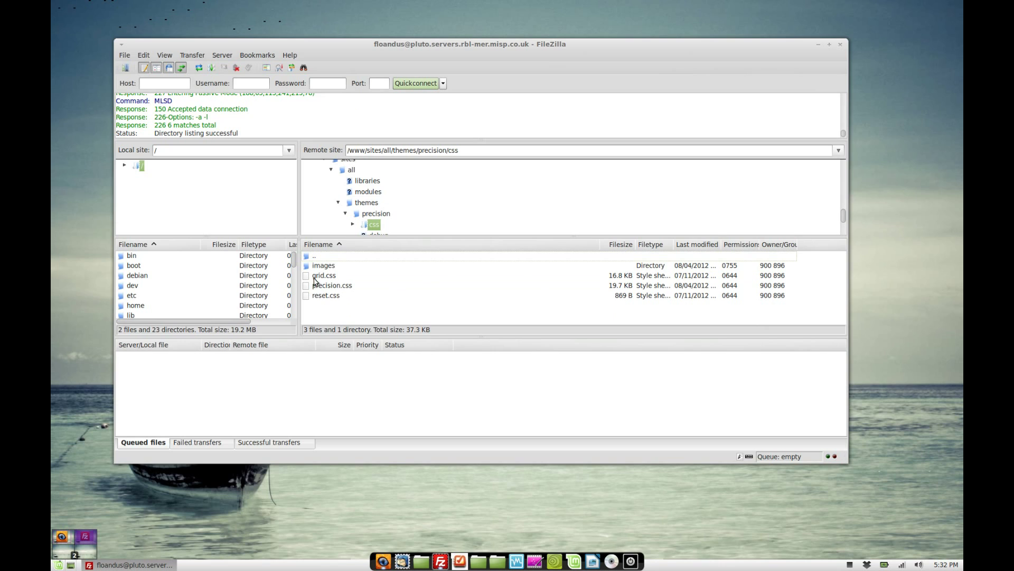
pyautogui.rightClick(327, 288)
pyautogui.click(360, 309)
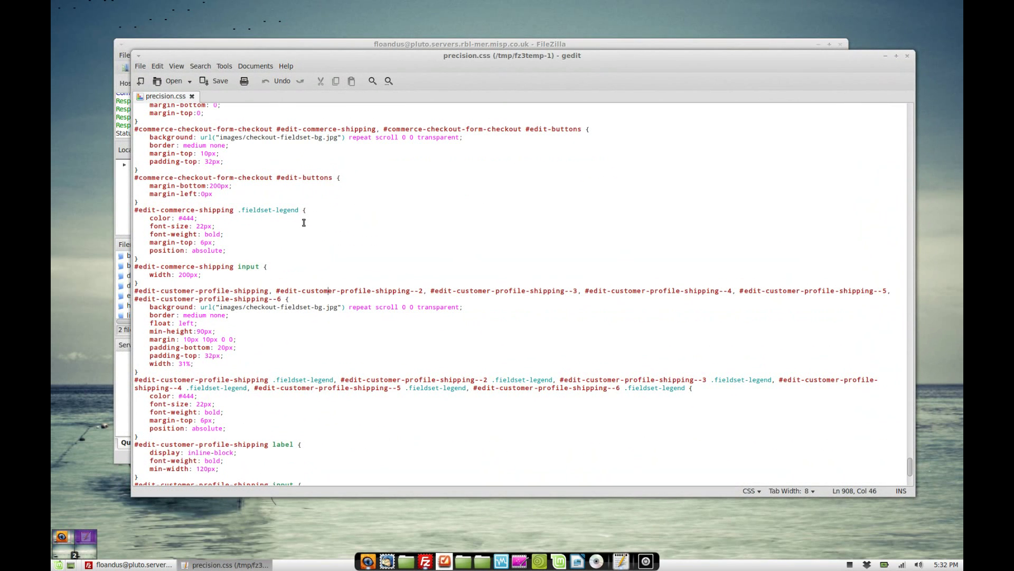
# Reposition and resize the gedit window over FileZilla
pyautogui.click(389, 81)
pyautogui.click(603, 218)
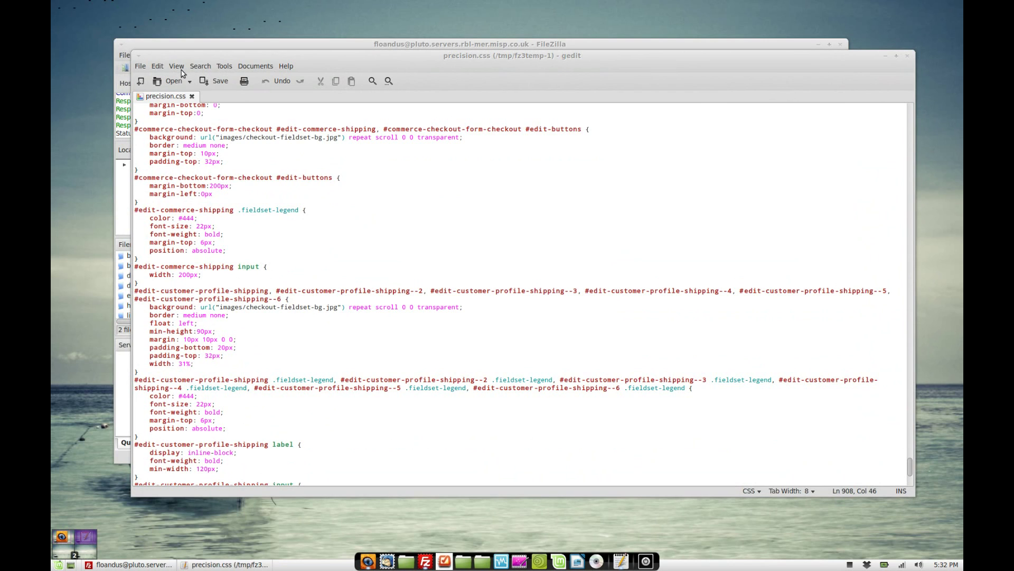
pyautogui.click(180, 68)
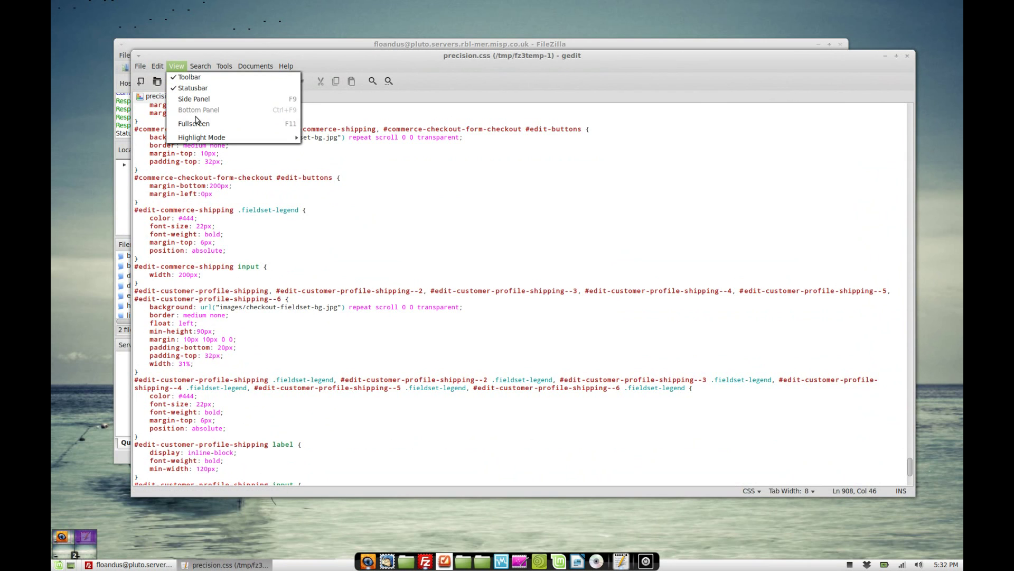
pyautogui.click(179, 66)
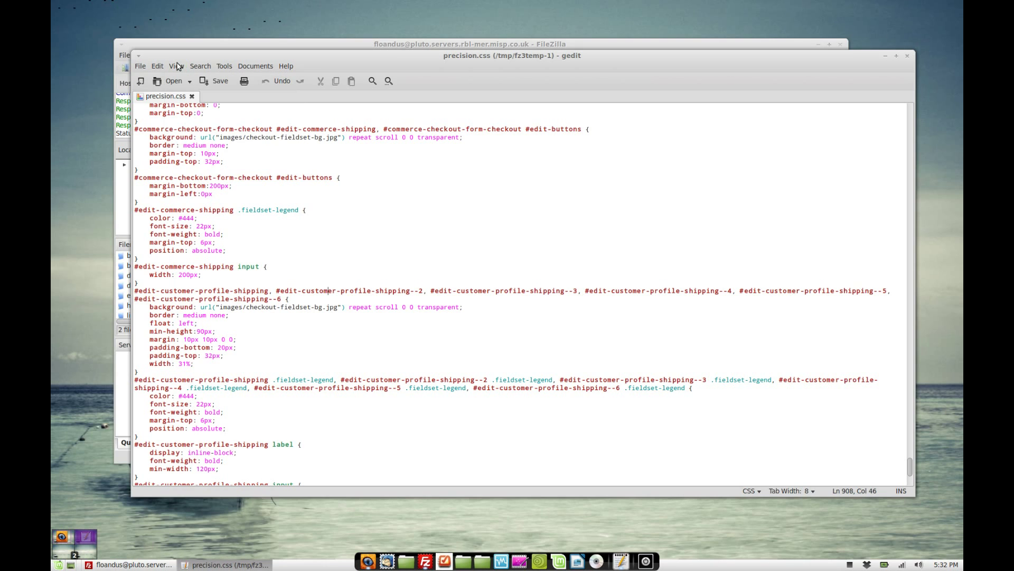
pyautogui.moveTo(322, 56); pyautogui.dragTo(284, 33)
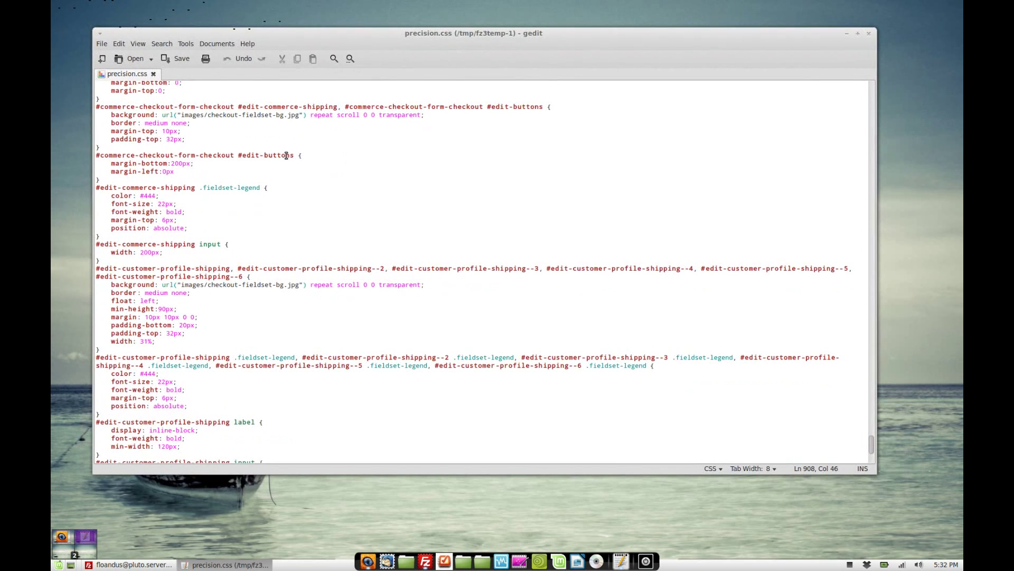
pyautogui.moveTo(872, 450); pyautogui.dragTo(784, 248)
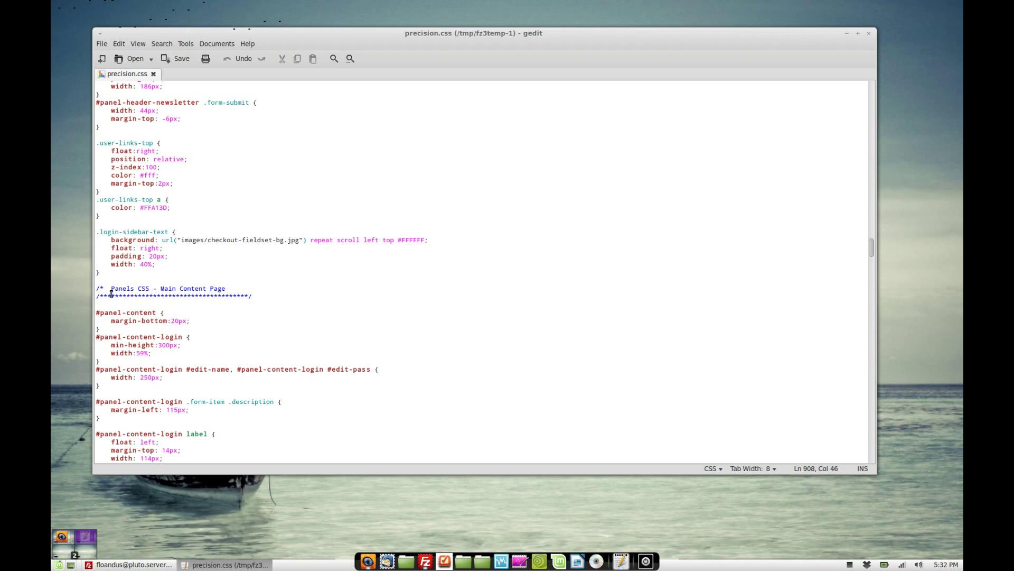
# Locate the #panel-content and #panel-header (height:164px) rules in precision.css, then return to Firefox
pyautogui.moveTo(102, 329); pyautogui.dragTo(91, 313)
pyautogui.moveTo(103, 362); pyautogui.dragTo(96, 339)
pyautogui.click(161, 361)
pyautogui.scroll(15, 158, 268)
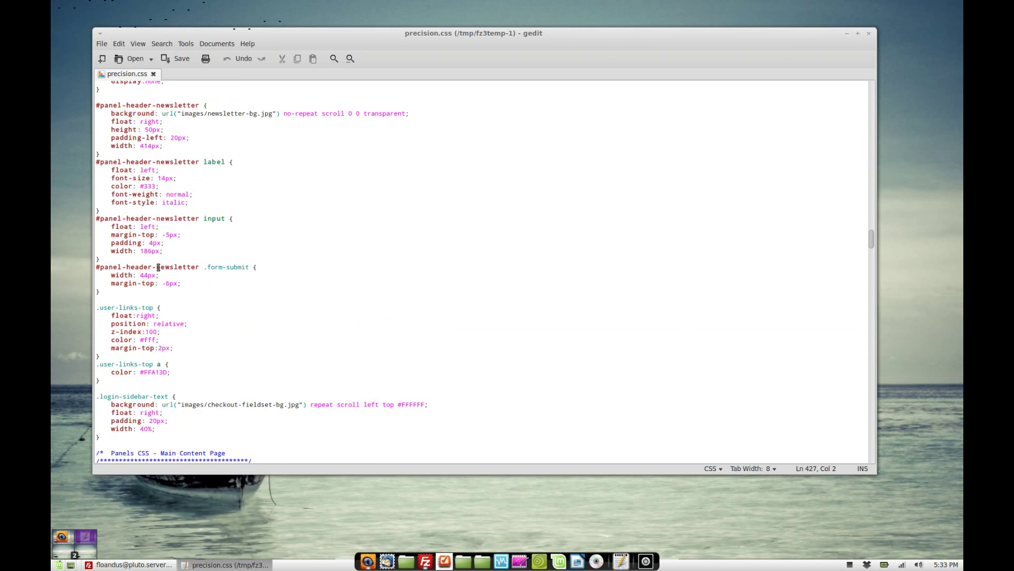
pyautogui.moveTo(129, 243); pyautogui.dragTo(94, 212)
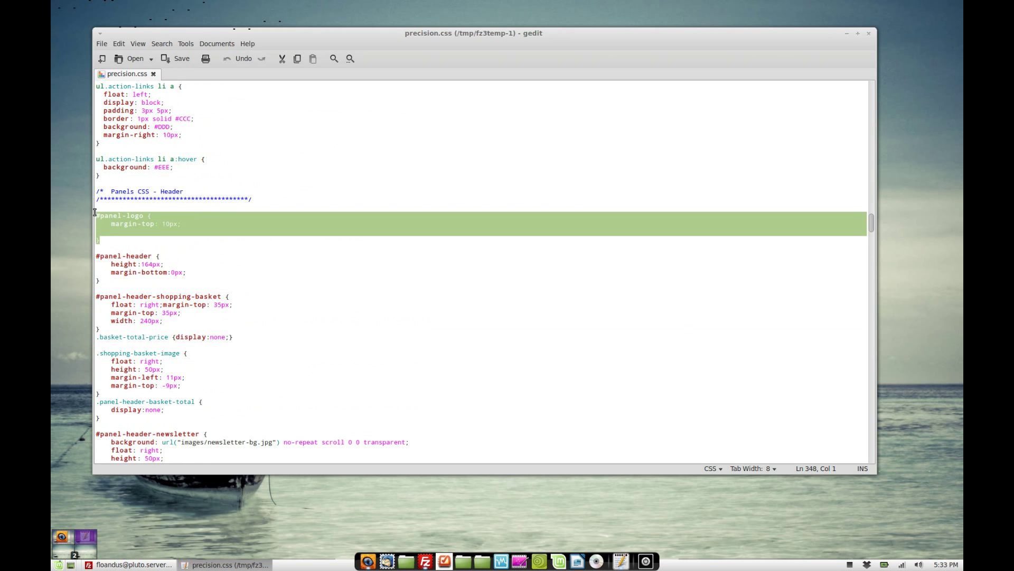
pyautogui.moveTo(117, 278); pyautogui.dragTo(85, 259)
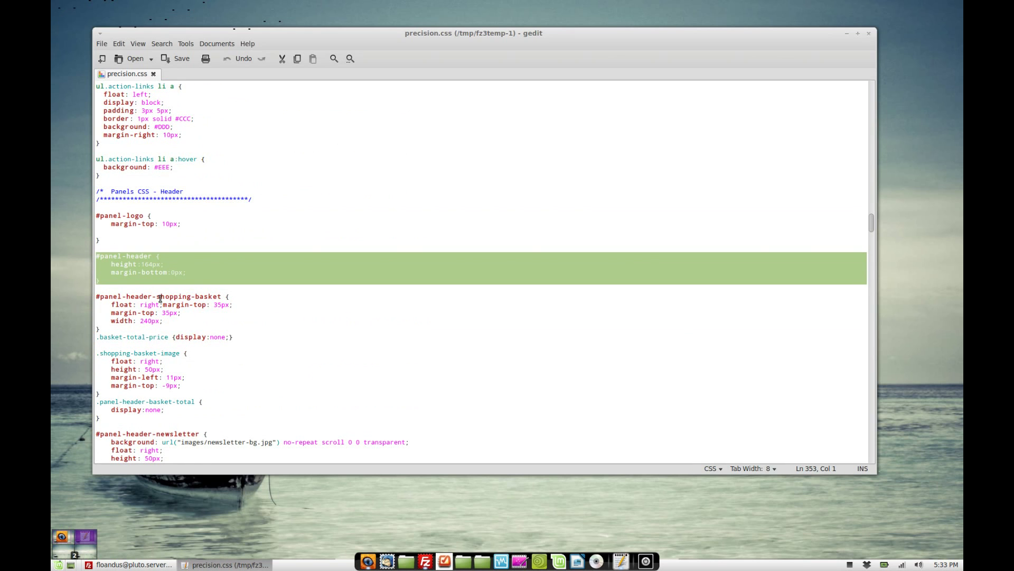
pyautogui.click(255, 264)
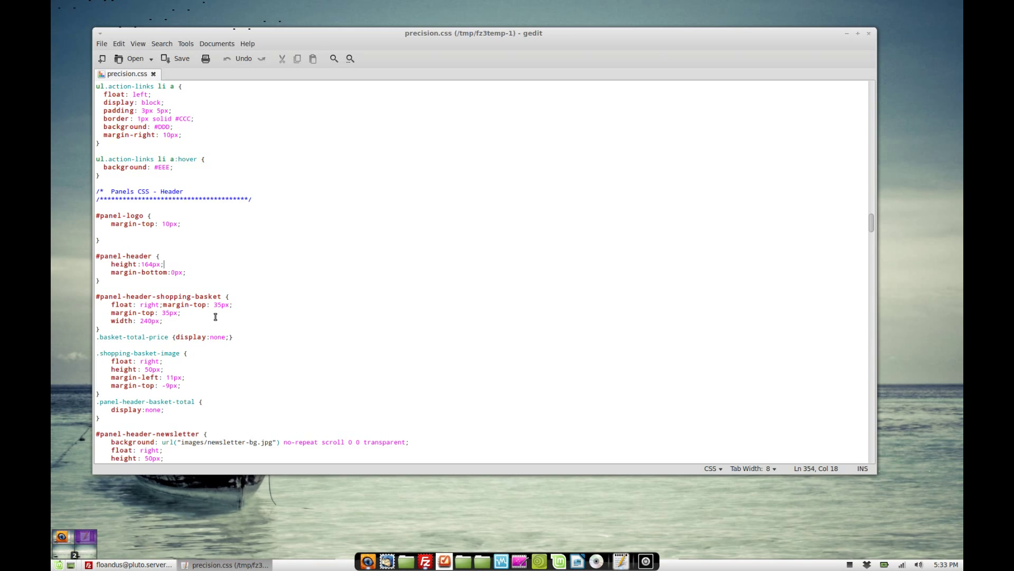
pyautogui.click(67, 534)
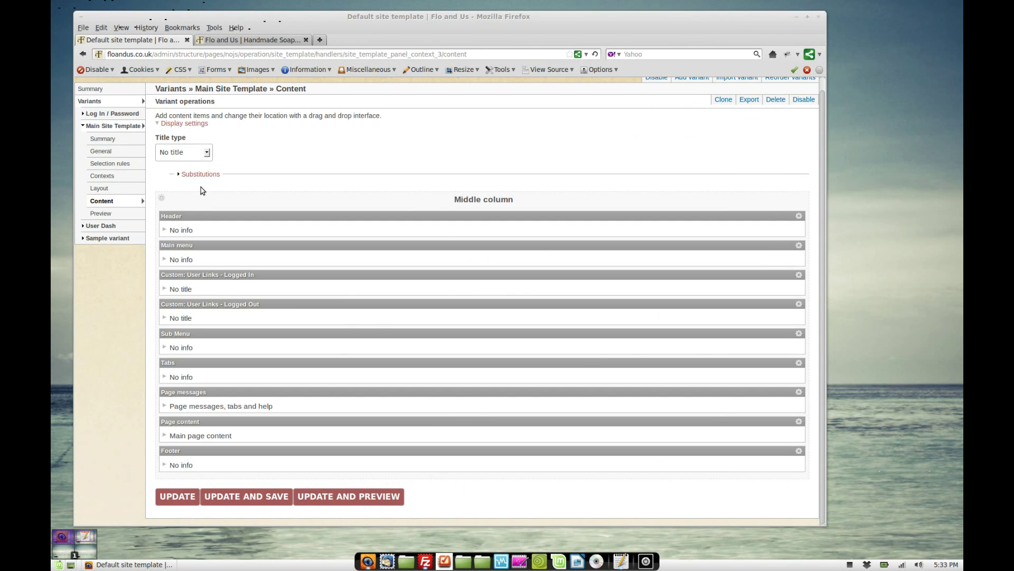
# Open the Main Site Template variant's selection rules, which contain no criteria
pyautogui.scroll(1, 217, 173)
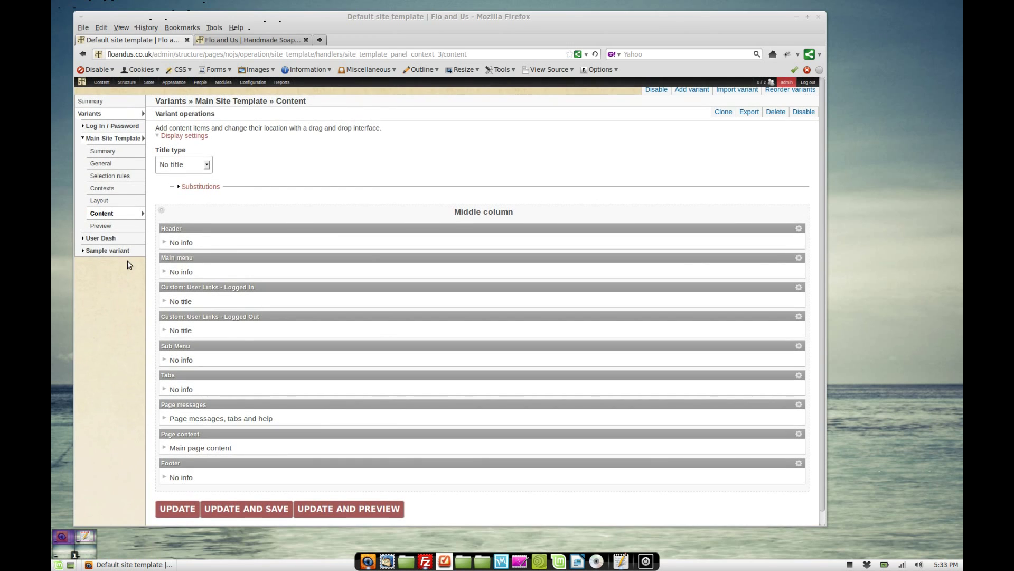
pyautogui.click(111, 177)
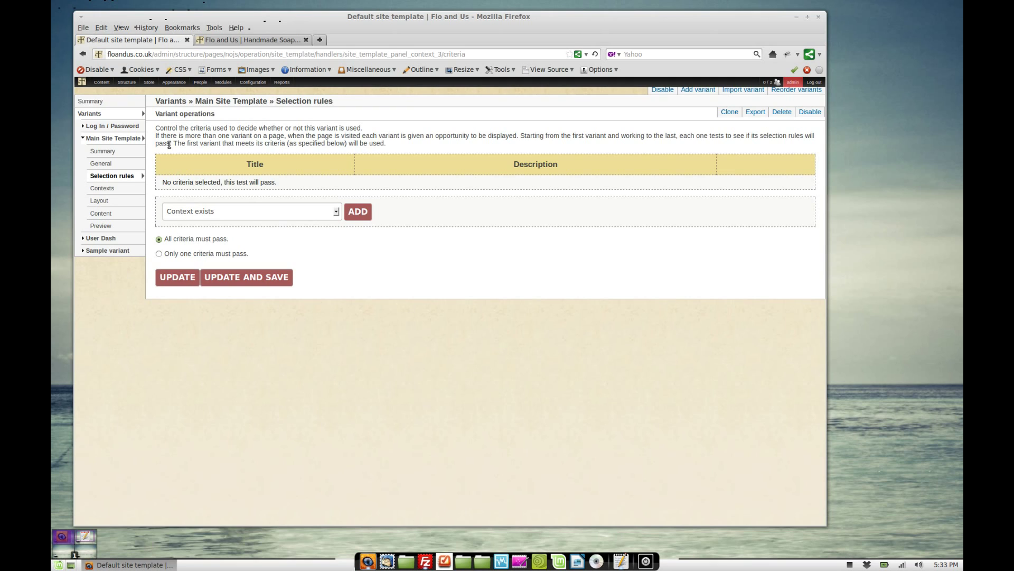
# Open the Log In / Password variant's content panes
pyautogui.click(116, 126)
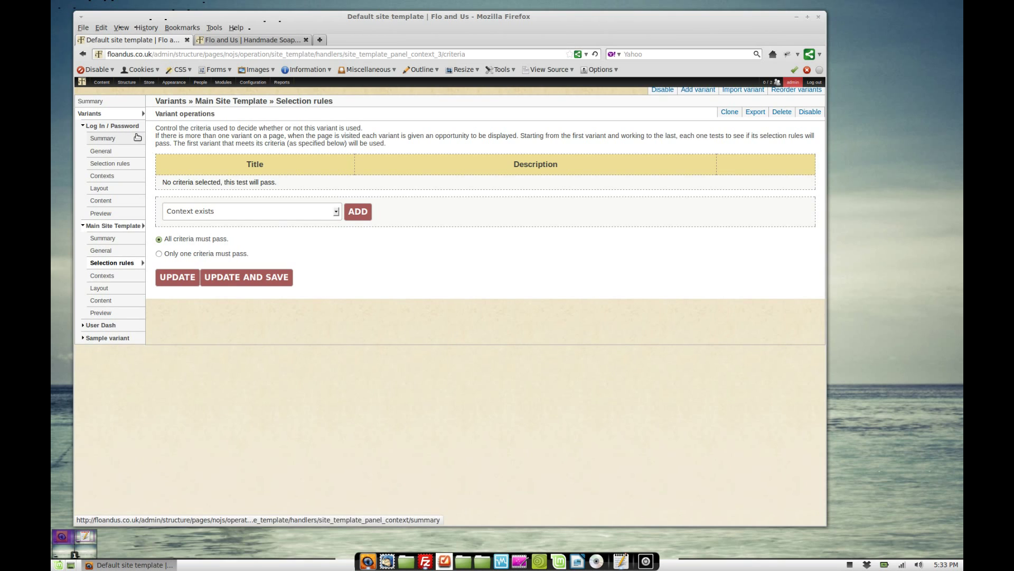
pyautogui.click(101, 201)
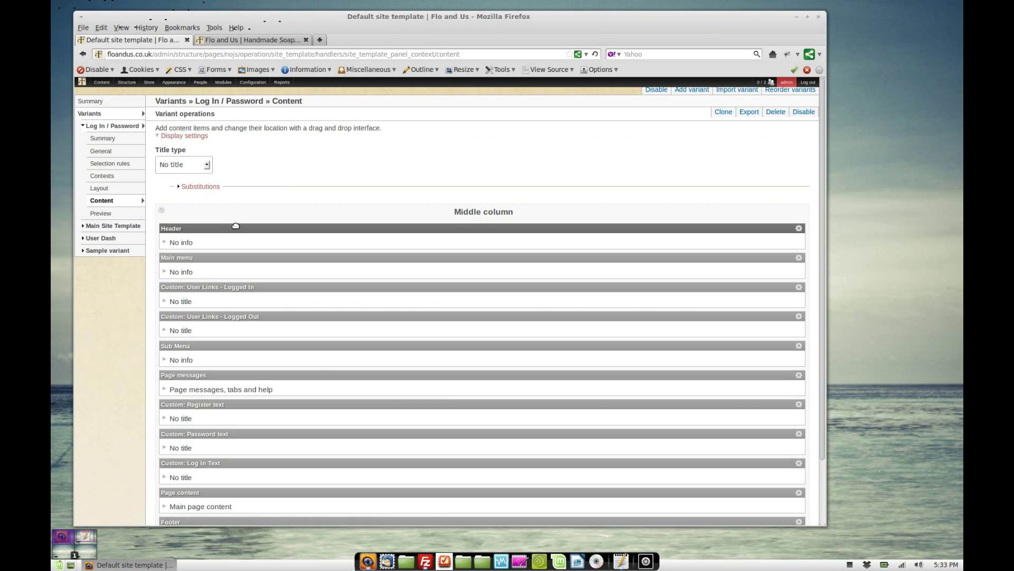
pyautogui.scroll(-3, 238, 228)
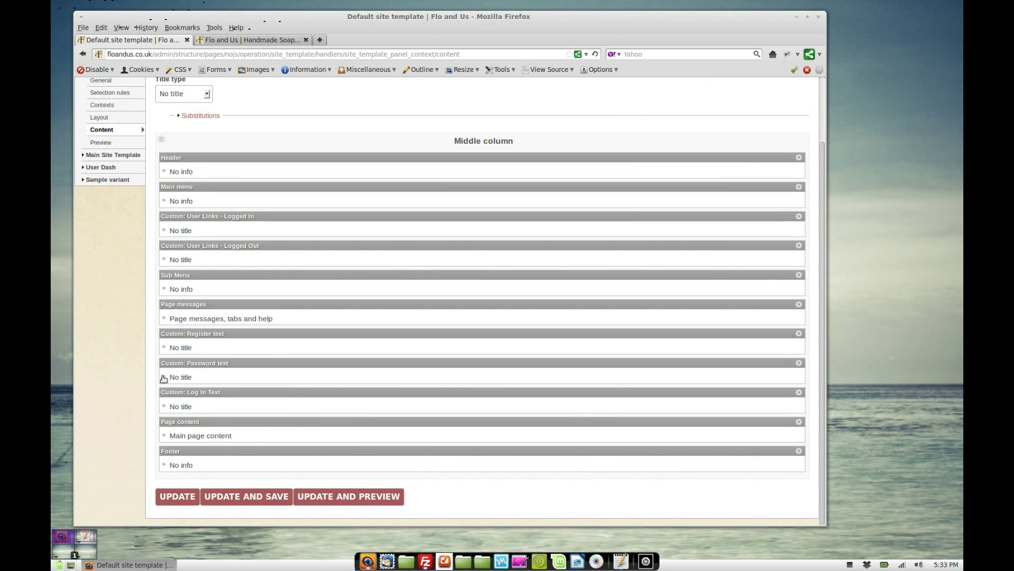
# Preview the Custom: Log In Text pane's content, then collapse it
pyautogui.click(165, 405)
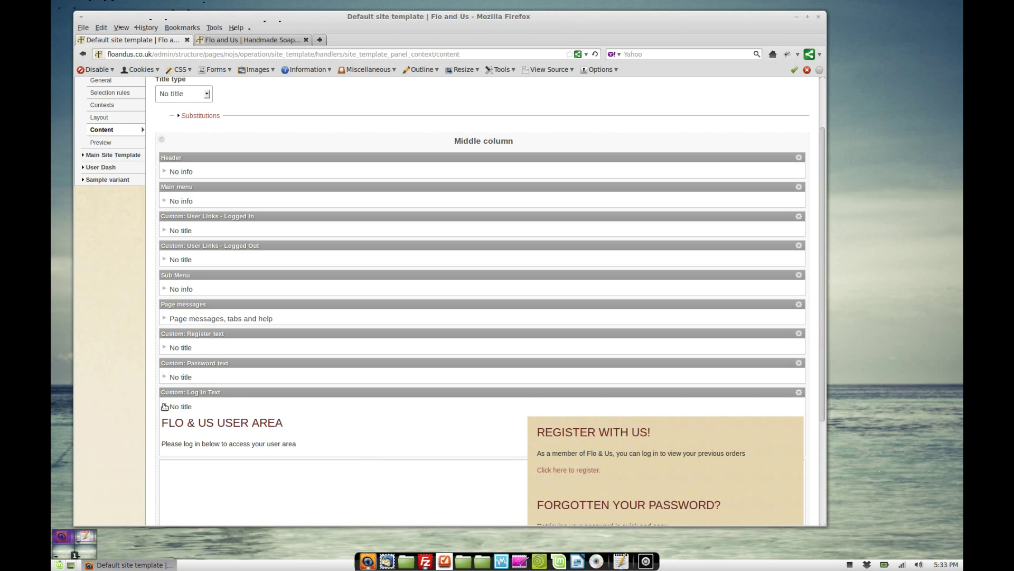
pyautogui.click(165, 406)
pyautogui.click(166, 405)
pyautogui.scroll(-3, 177, 356)
pyautogui.moveTo(164, 313); pyautogui.dragTo(410, 342)
pyautogui.click(456, 332)
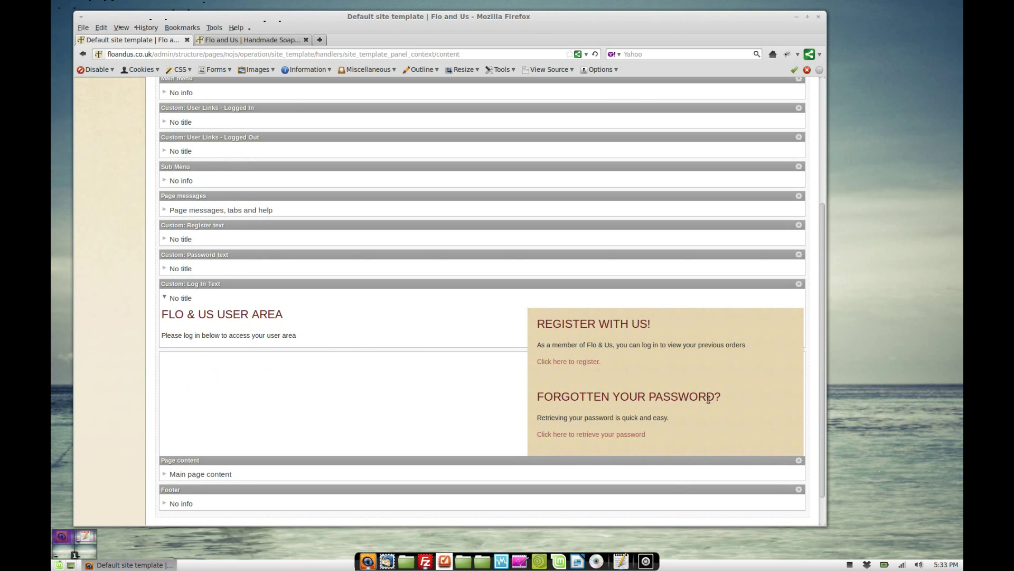
pyautogui.click(164, 298)
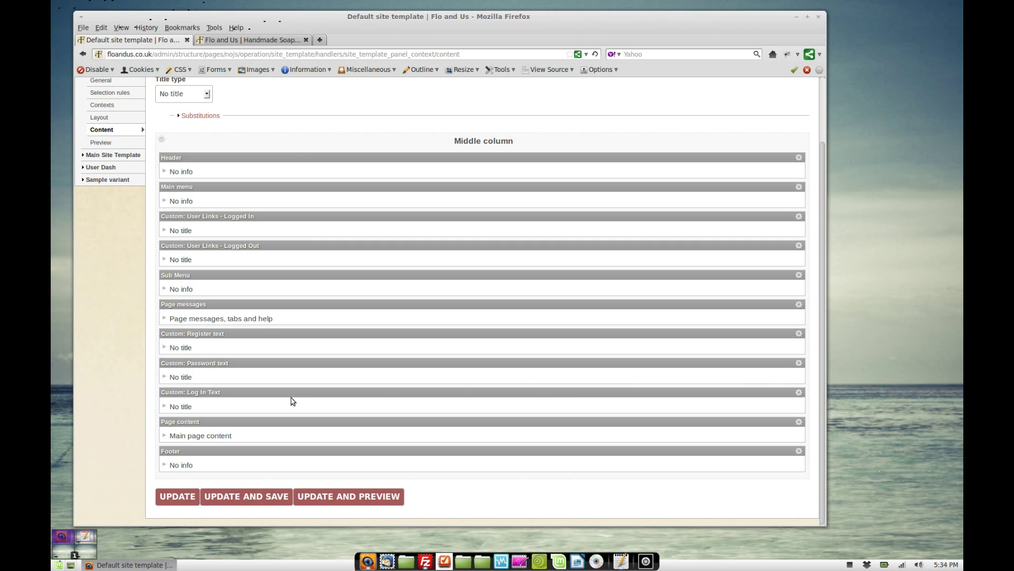
pyautogui.scroll(2, 189, 227)
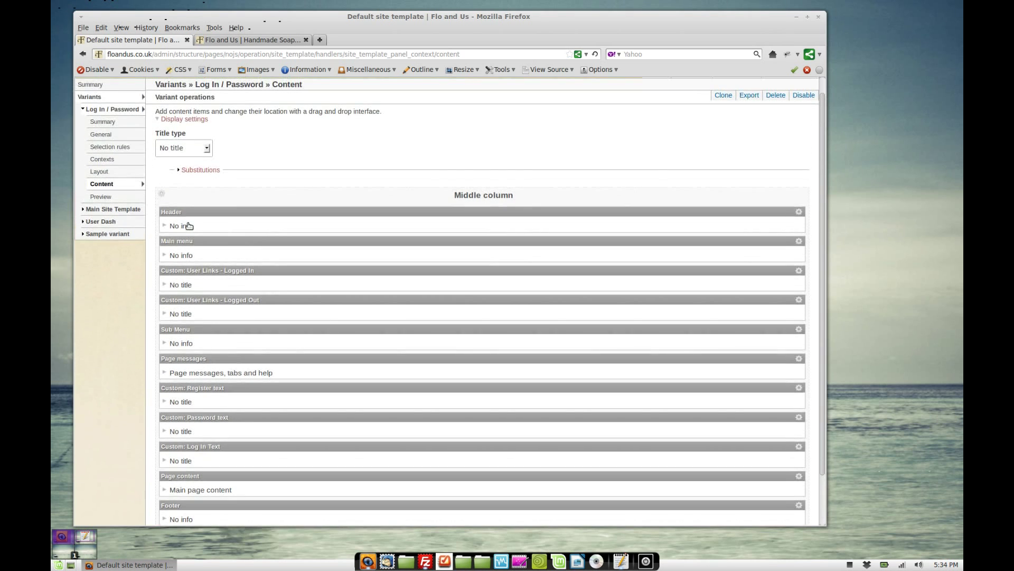
# Inspect the Log In / Password URL path criterion: user, user/login, user/register, user/password
pyautogui.click(112, 147)
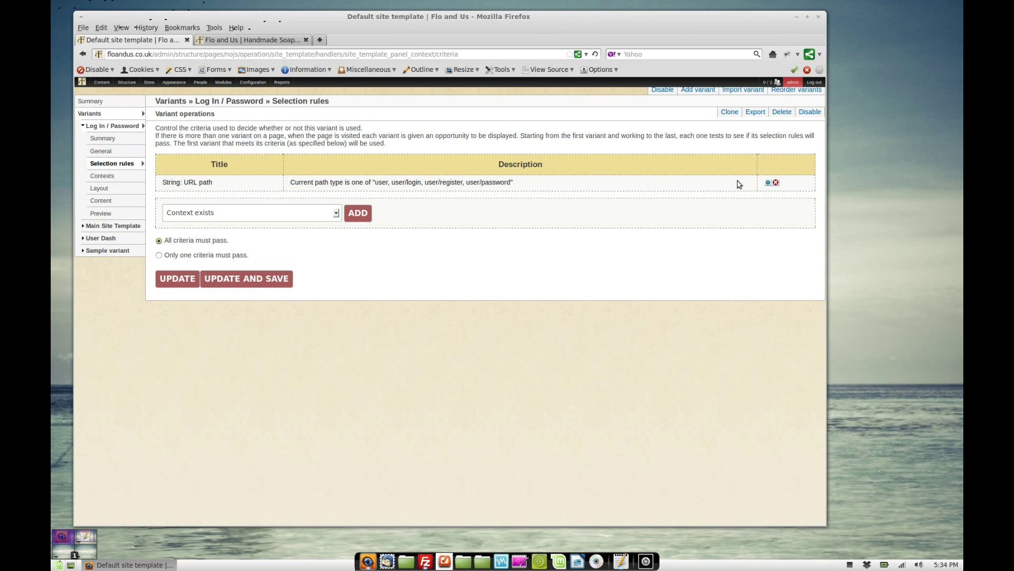
pyautogui.click(768, 183)
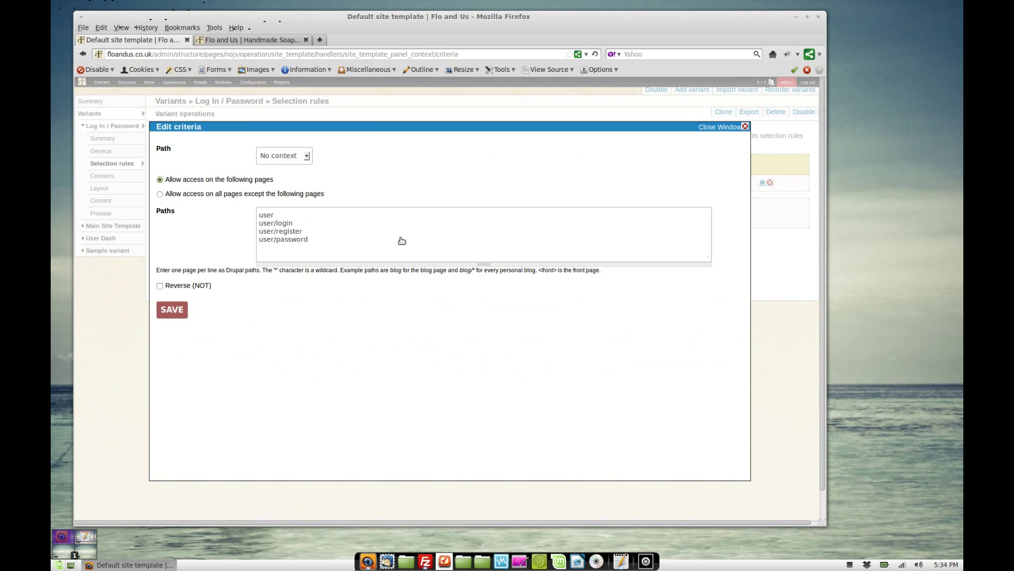
pyautogui.click(743, 126)
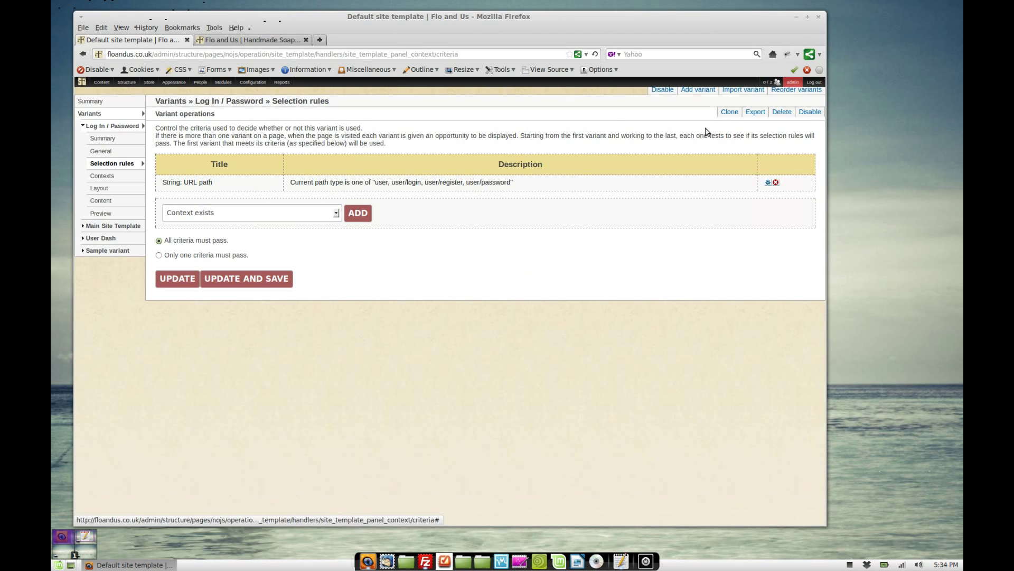
pyautogui.click(122, 127)
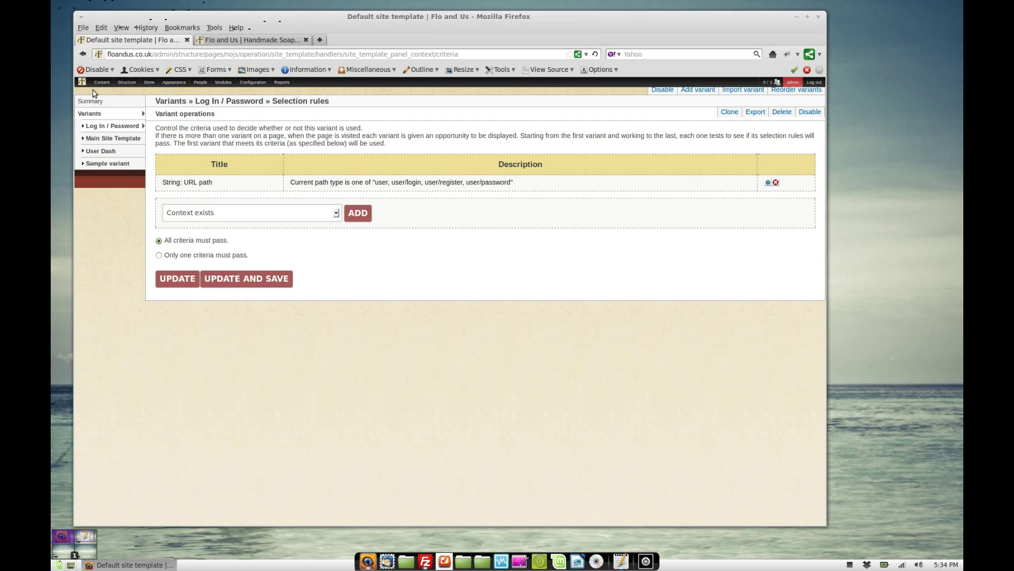
pyautogui.click(111, 126)
pyautogui.moveTo(311, 183); pyautogui.dragTo(442, 200)
pyautogui.click(118, 129)
pyautogui.moveTo(320, 183); pyautogui.dragTo(453, 181)
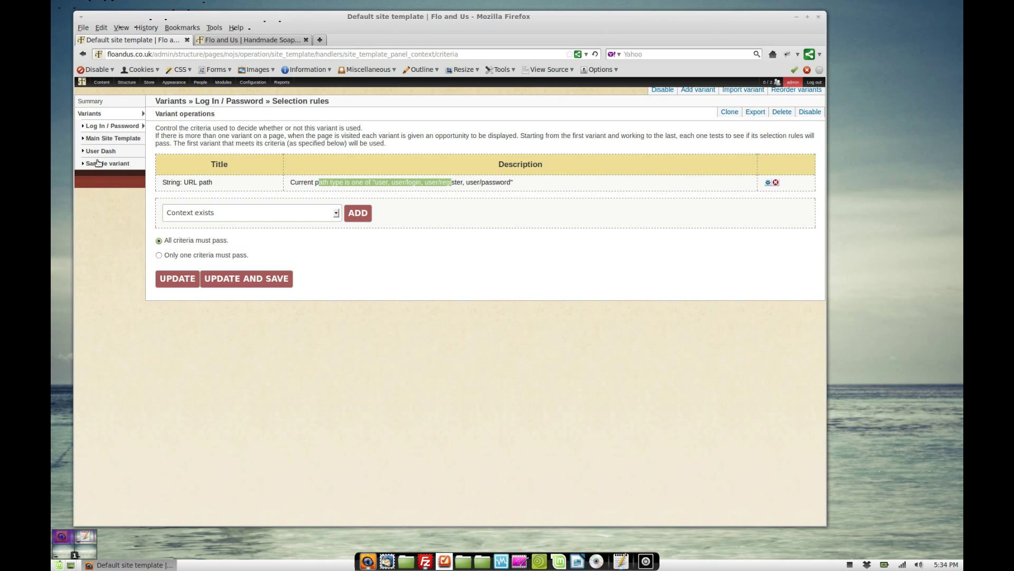
pyautogui.click(109, 141)
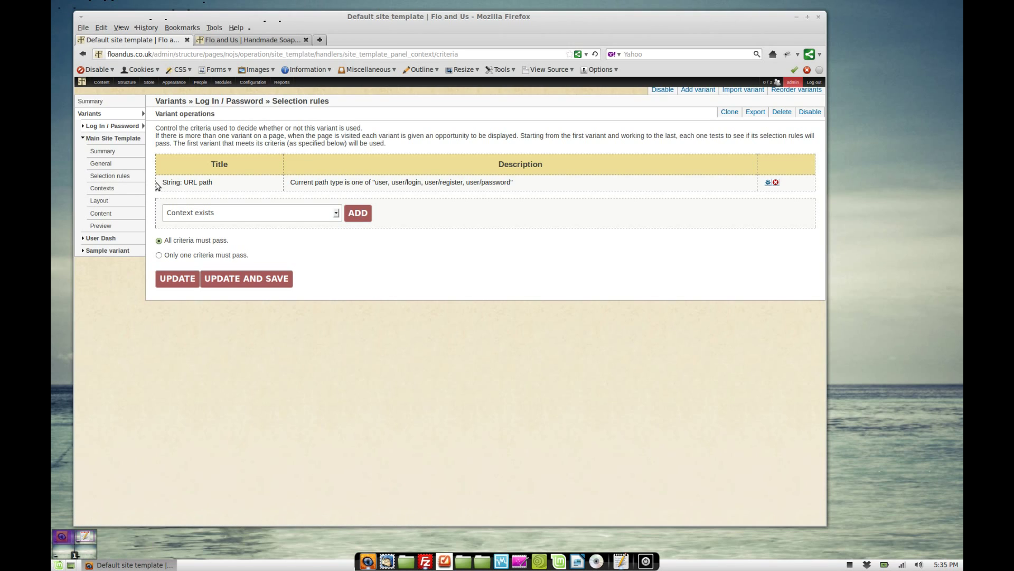
# Open the User Dash variant's content, showing the User Links Logged In and Logged Out panes
pyautogui.click(122, 138)
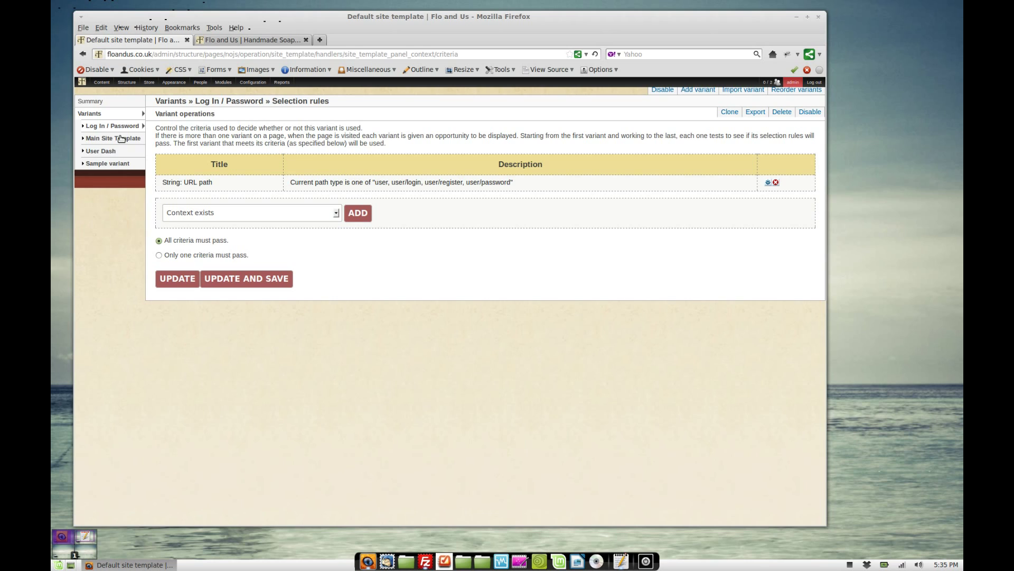
pyautogui.click(113, 152)
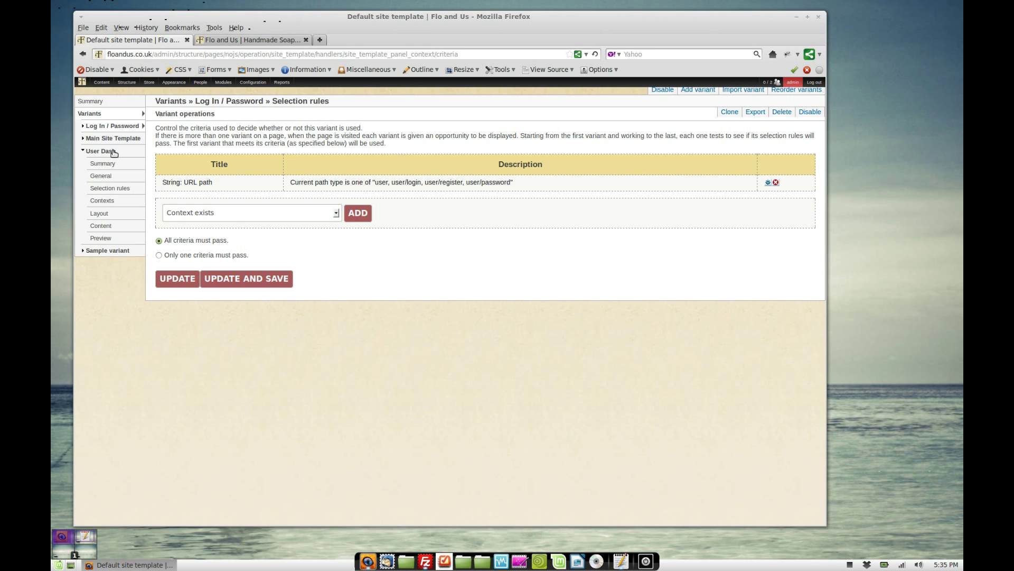
pyautogui.click(100, 151)
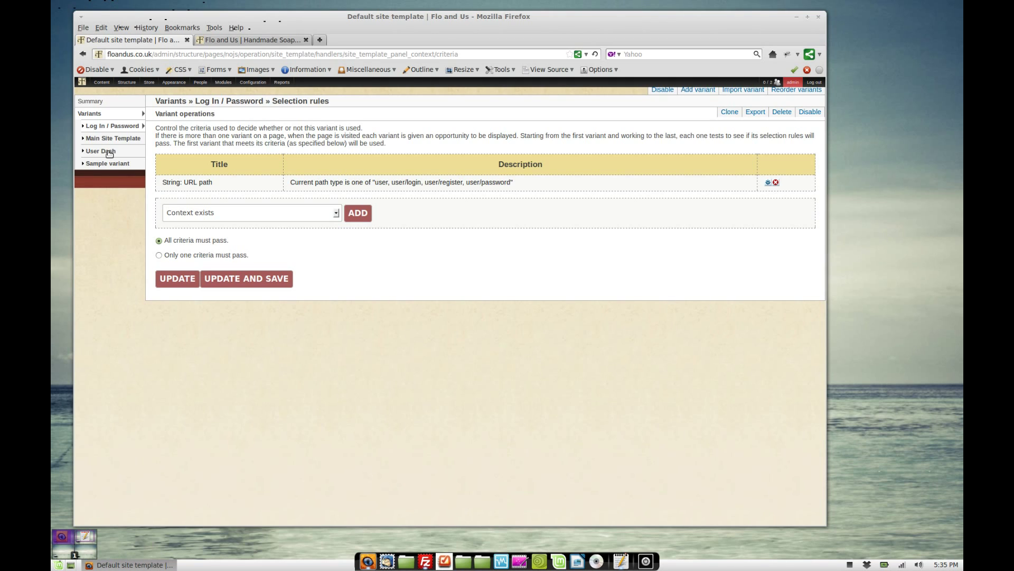
pyautogui.click(110, 153)
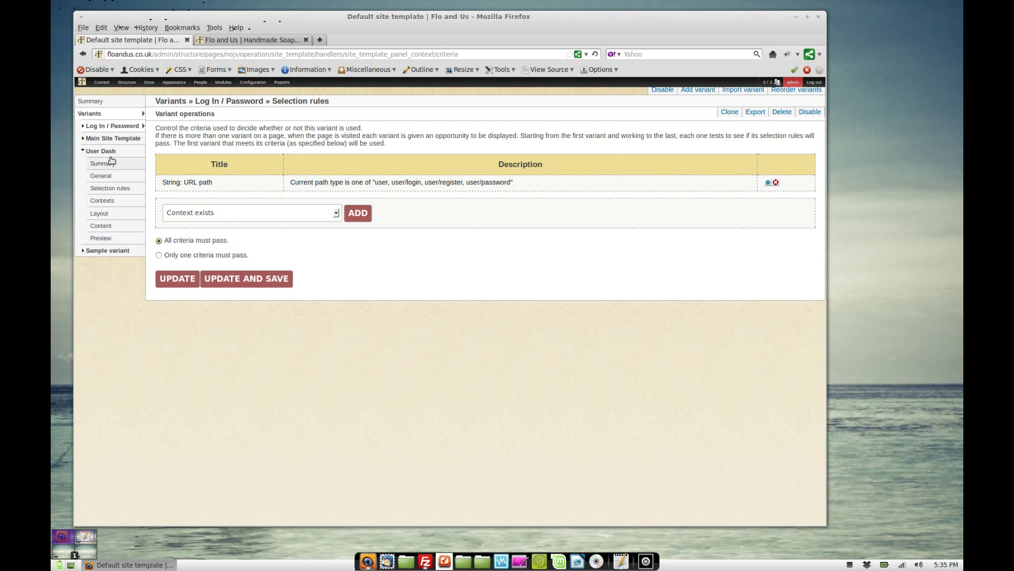
pyautogui.click(106, 226)
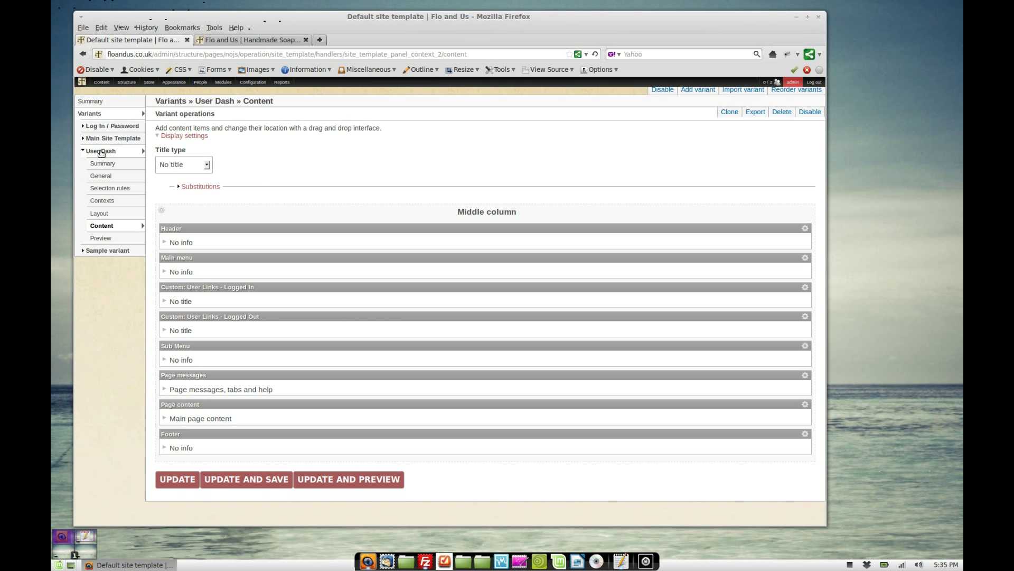
pyautogui.click(101, 151)
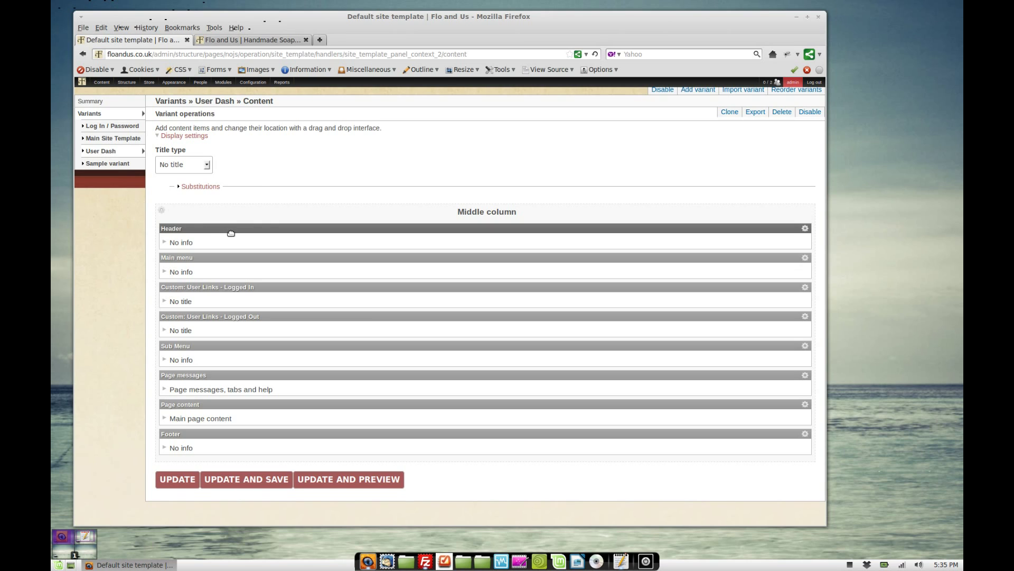
# From the Mini panels list, edit the Header mini panel and view its layout and content panes
pyautogui.moveTo(127, 82)
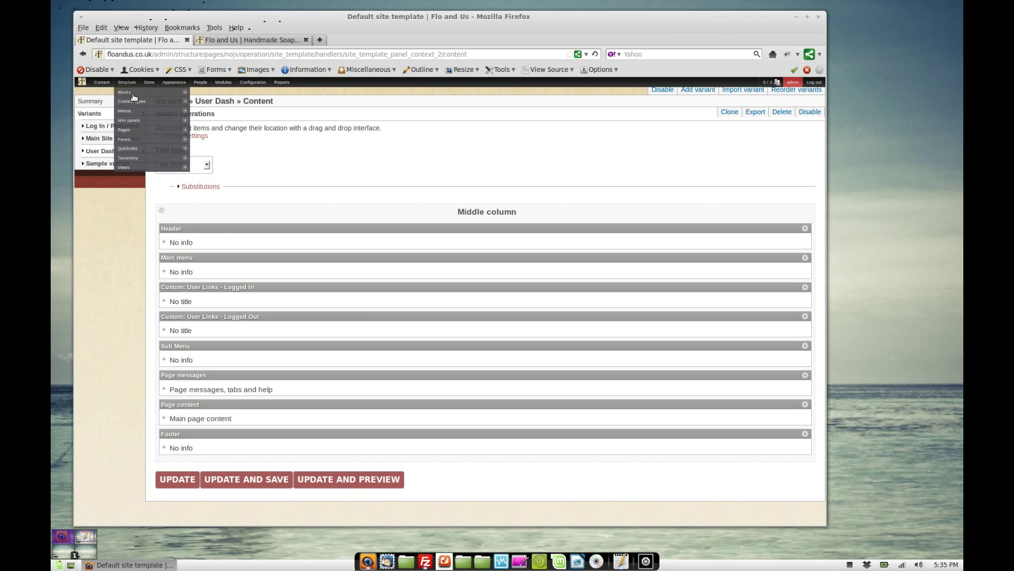
pyautogui.click(136, 125)
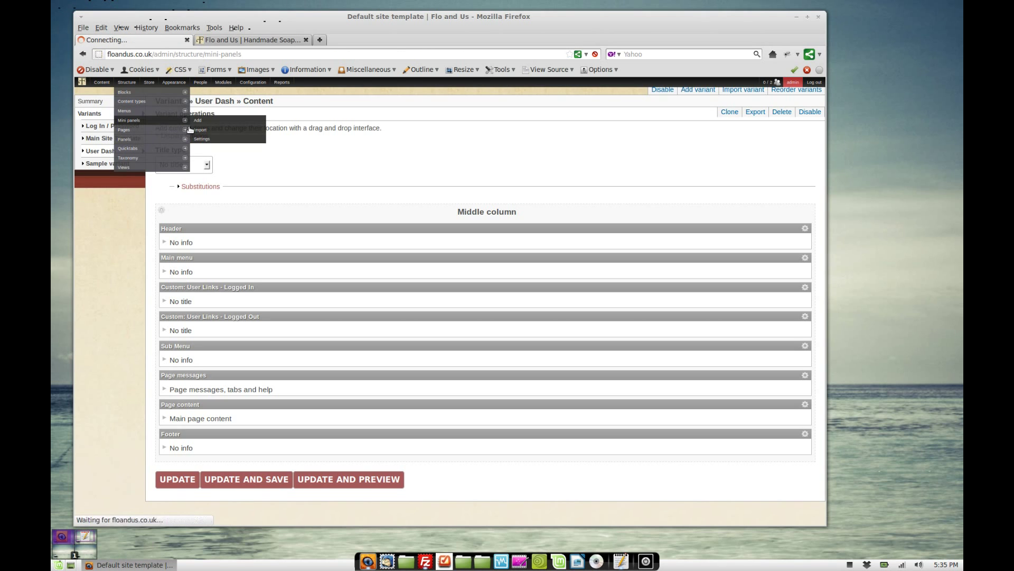
pyautogui.scroll(-2, 207, 316)
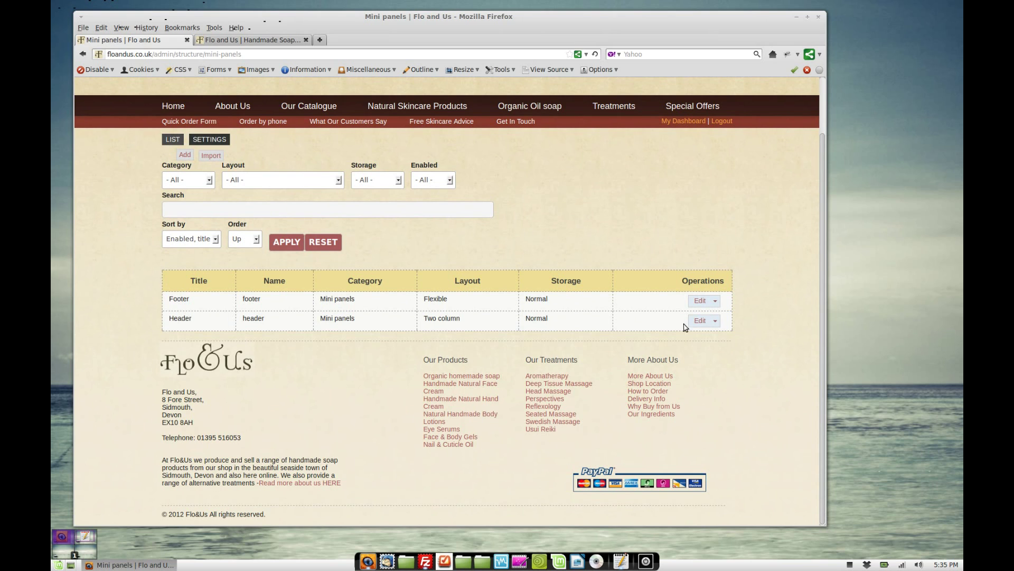
pyautogui.click(700, 320)
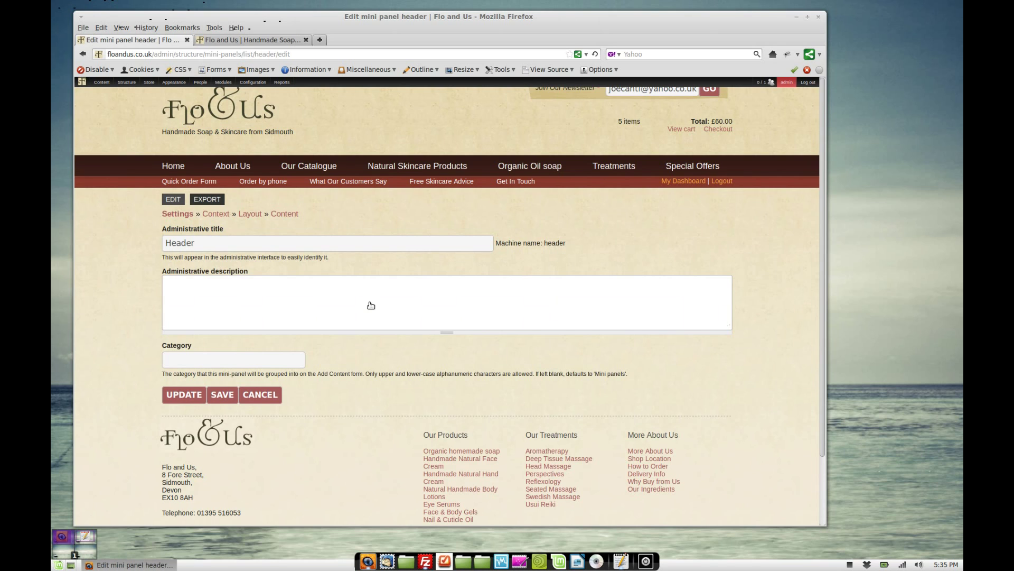
pyautogui.click(250, 214)
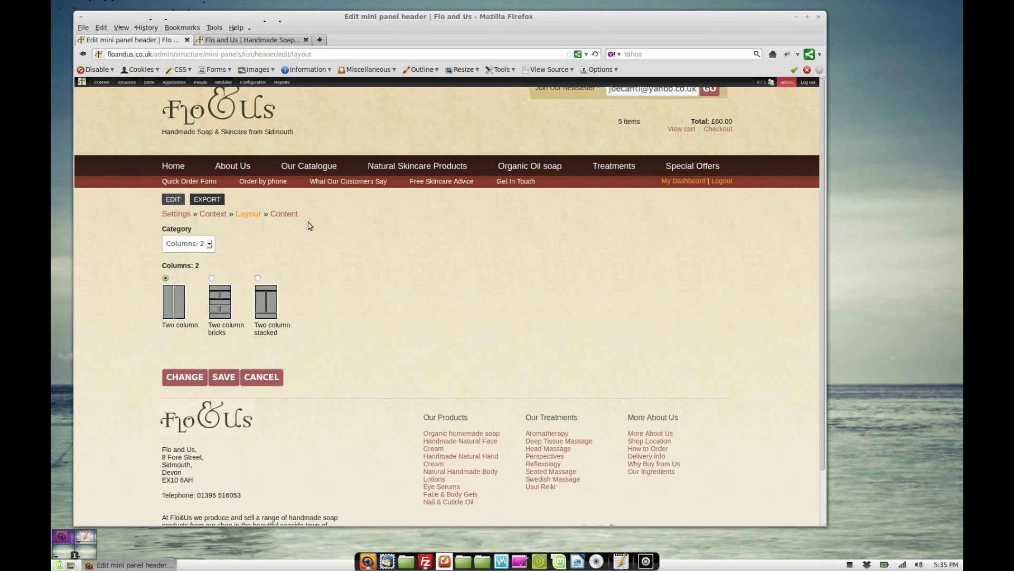
pyautogui.moveTo(151, 84)
pyautogui.click(285, 213)
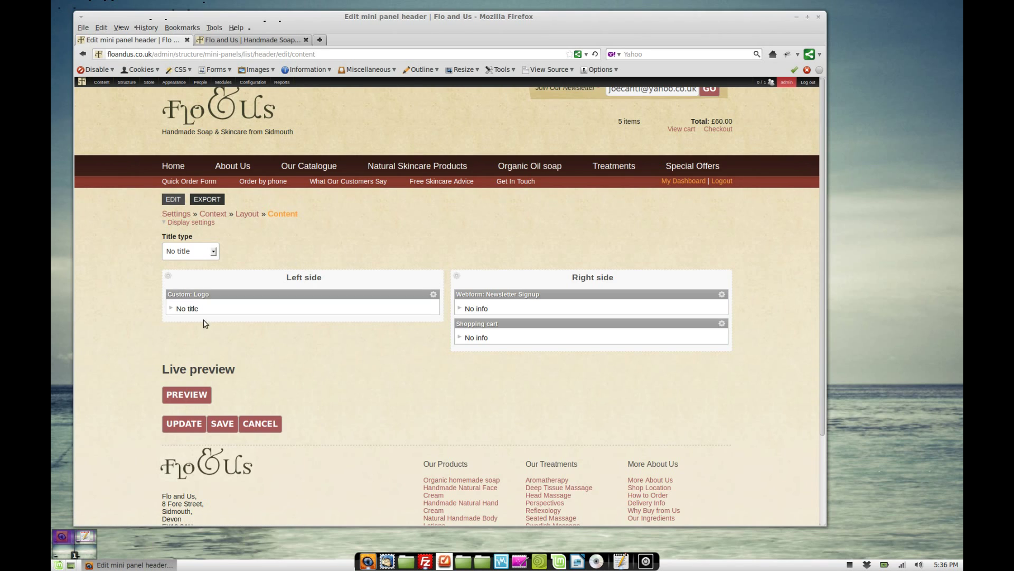
# Open the Custom: Logo pane's editor to review its tagline text, then close it unchanged
pyautogui.click(171, 308)
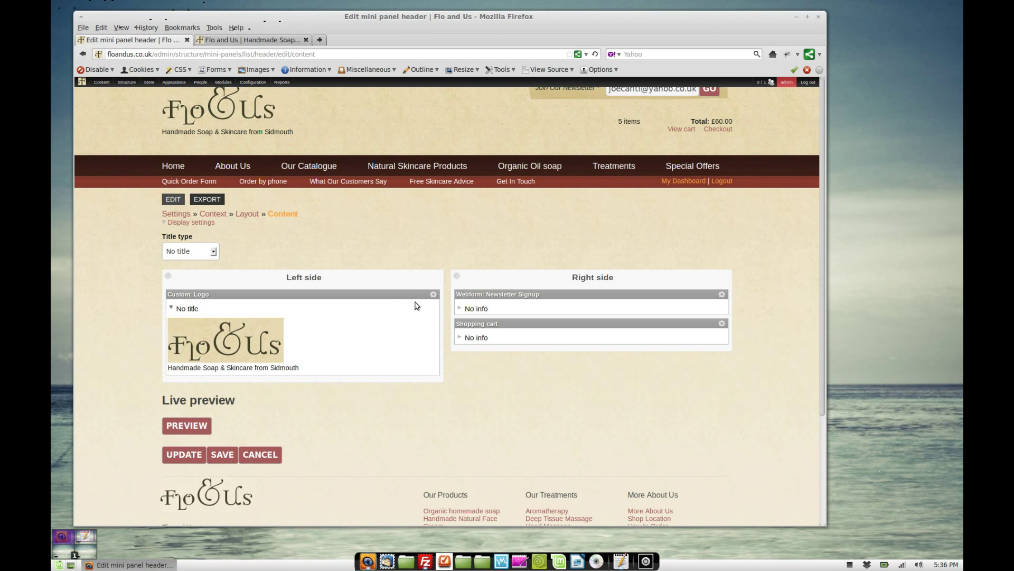
pyautogui.click(437, 295)
pyautogui.click(400, 309)
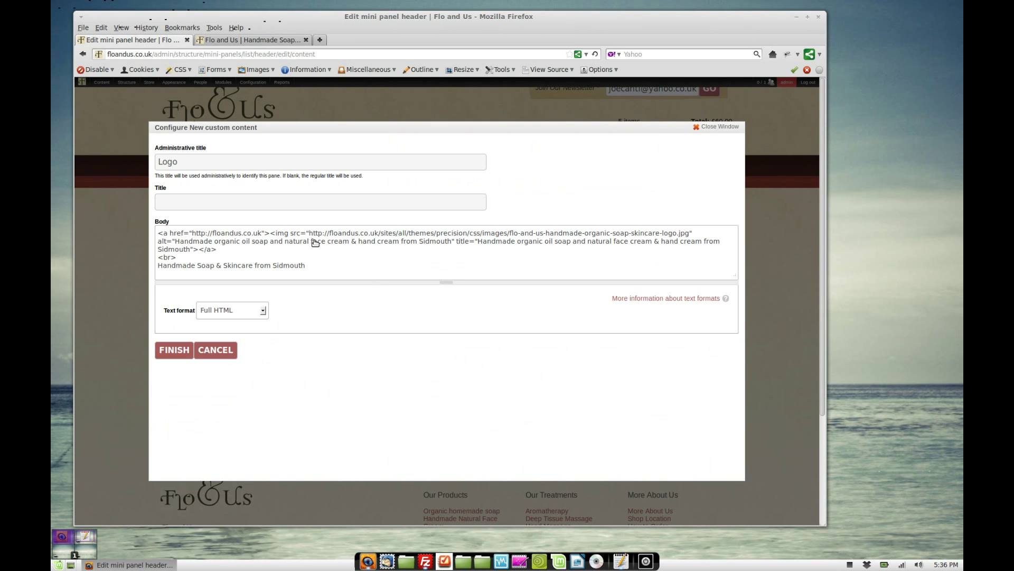
pyautogui.moveTo(308, 266); pyautogui.dragTo(182, 267)
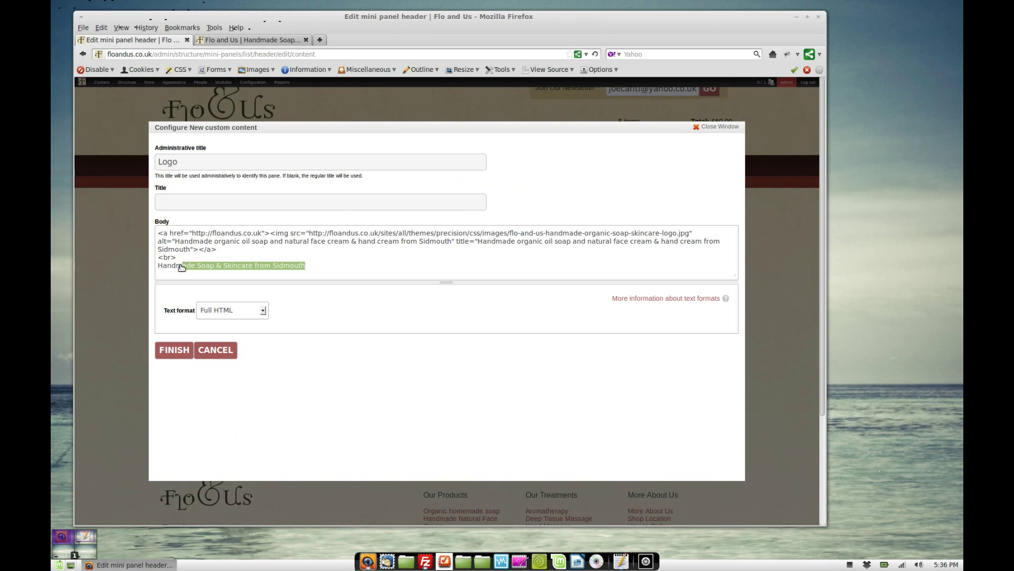
pyautogui.click(355, 270)
pyautogui.click(714, 128)
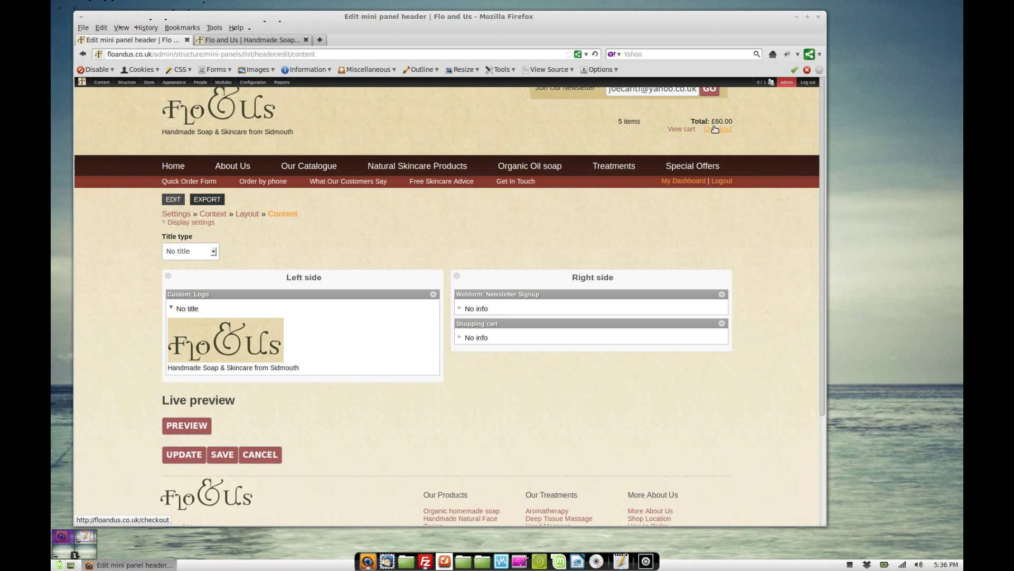
# Start adding new custom content to the left side region, then cancel
pyautogui.click(168, 276)
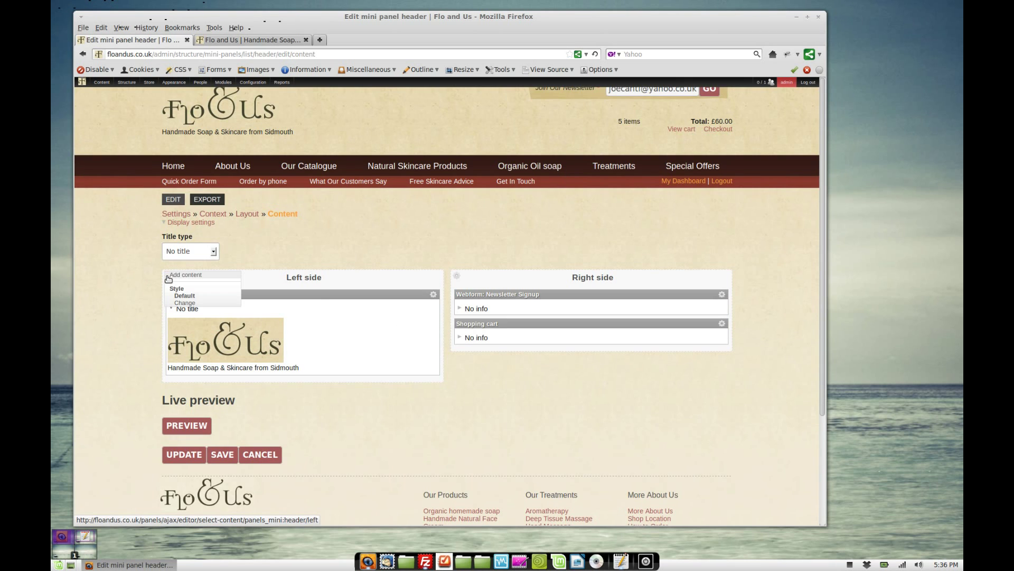
pyautogui.click(171, 276)
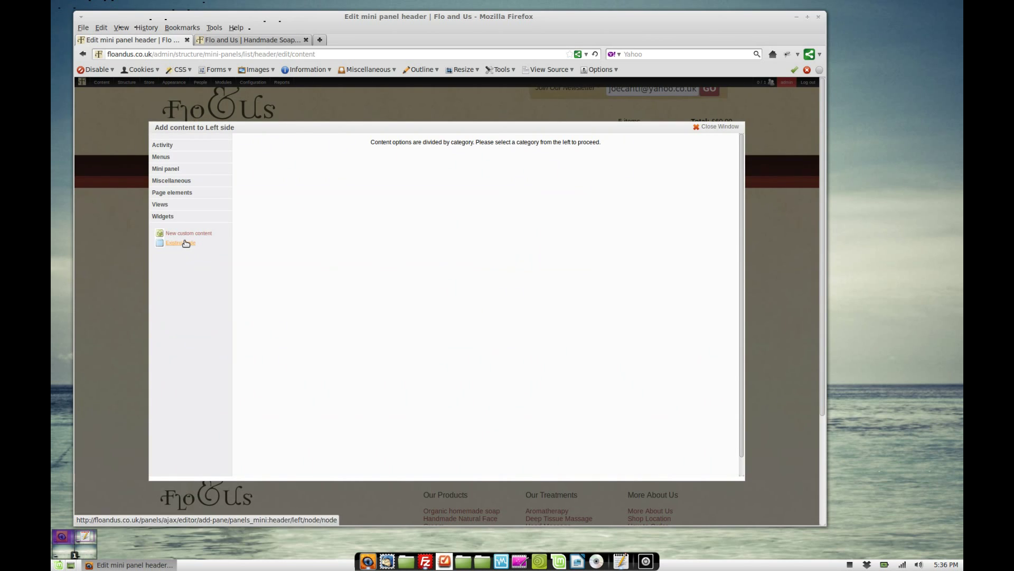
pyautogui.click(182, 233)
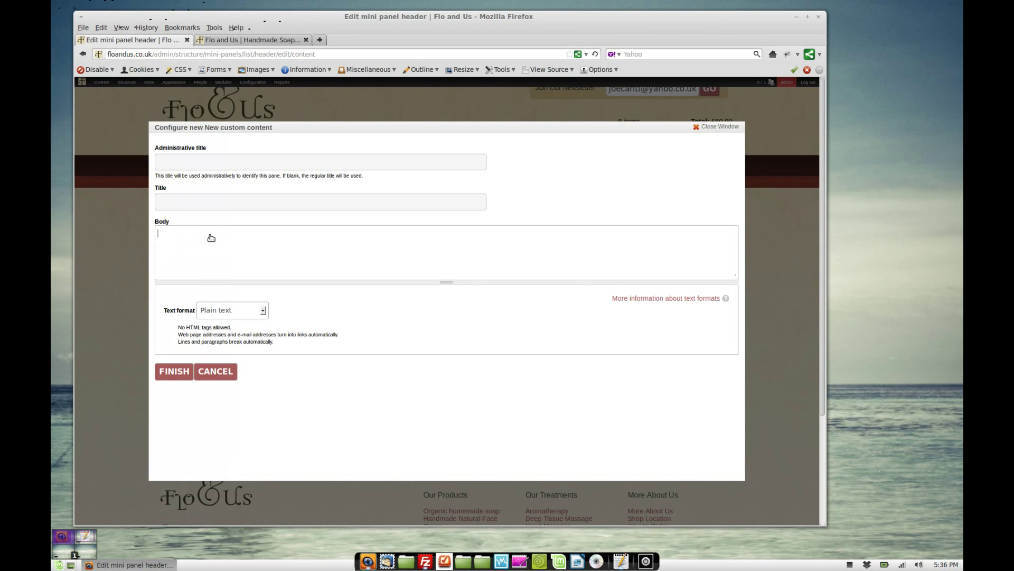
pyautogui.click(714, 126)
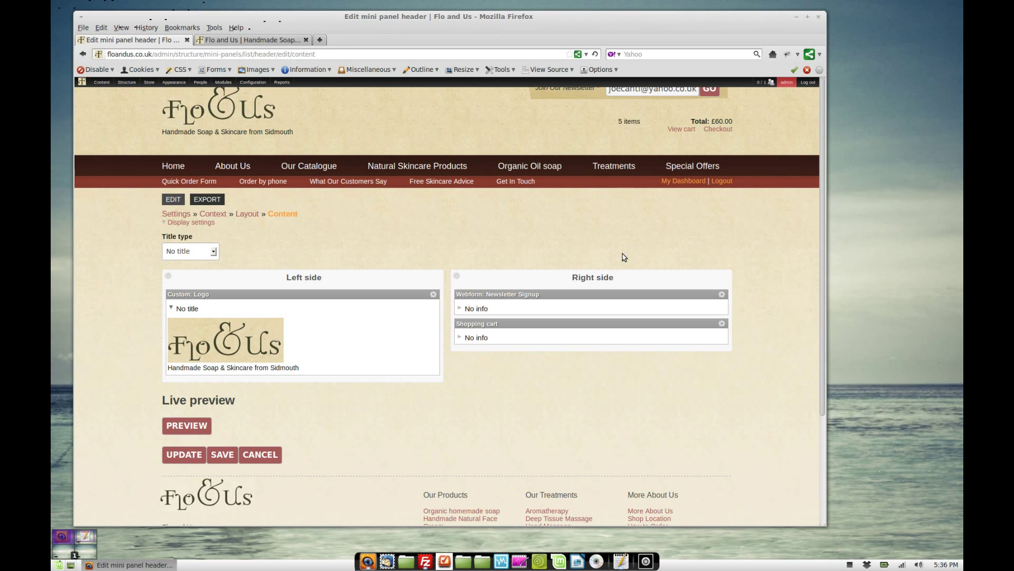
# Preview the Shopping cart pane (5 items), then go back to the header's Two column layout page
pyautogui.click(459, 337)
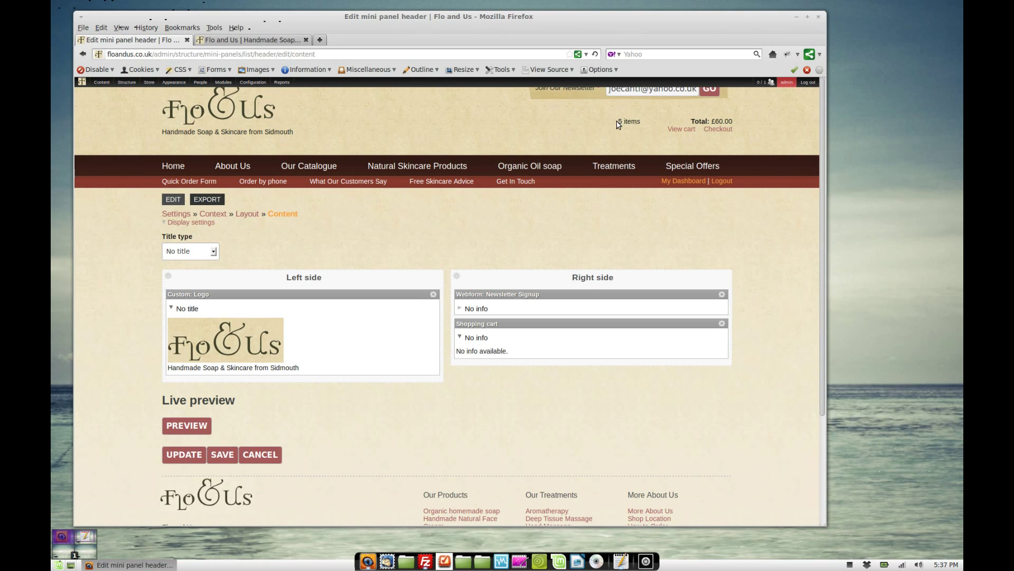
pyautogui.moveTo(618, 124); pyautogui.dragTo(649, 124)
pyautogui.click(650, 125)
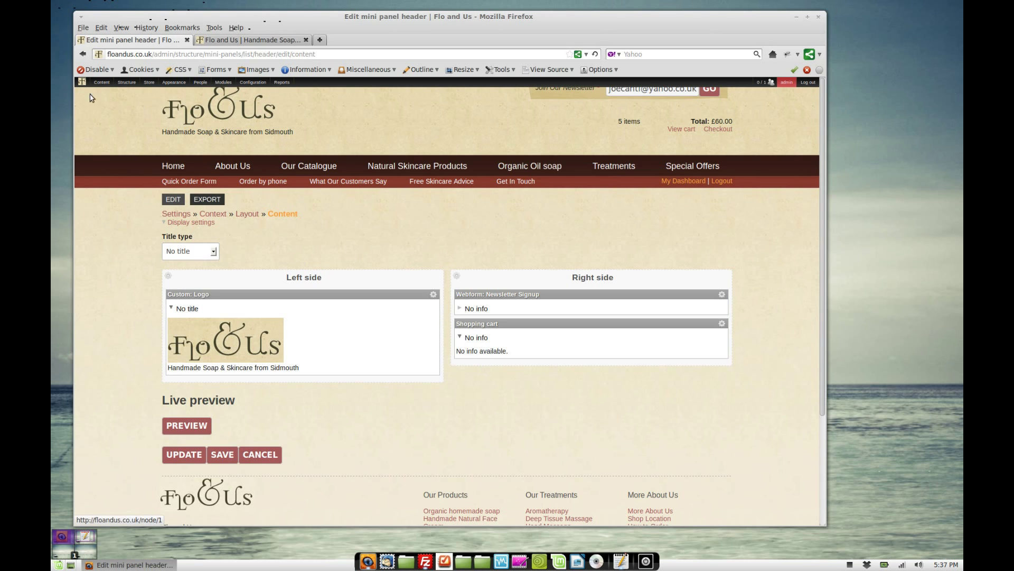
pyautogui.click(88, 57)
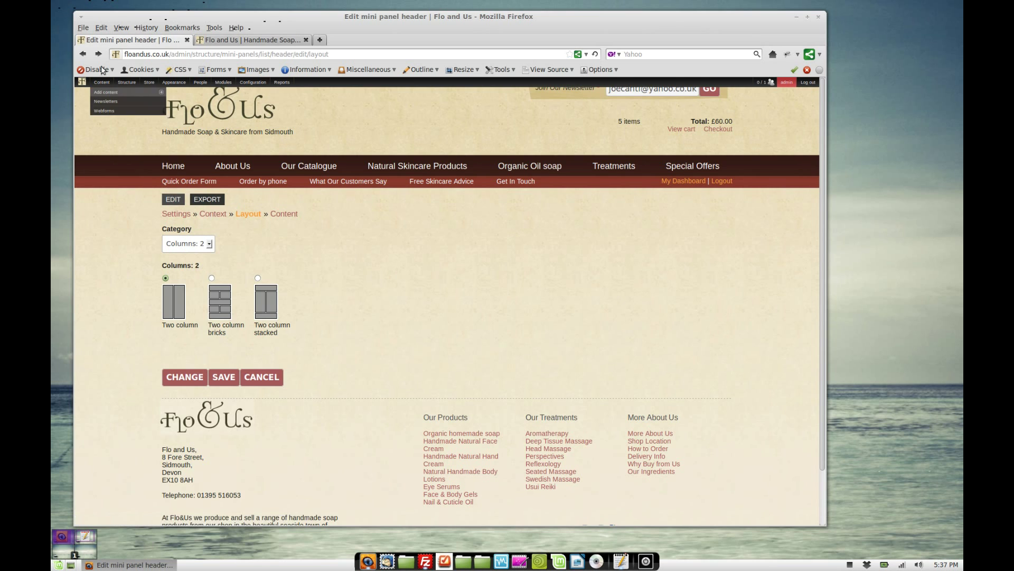
# Edit the Footer mini panel and show its Content regions: Logo Icons, left, Center, right, Base
pyautogui.moveTo(137, 84)
pyautogui.click(129, 120)
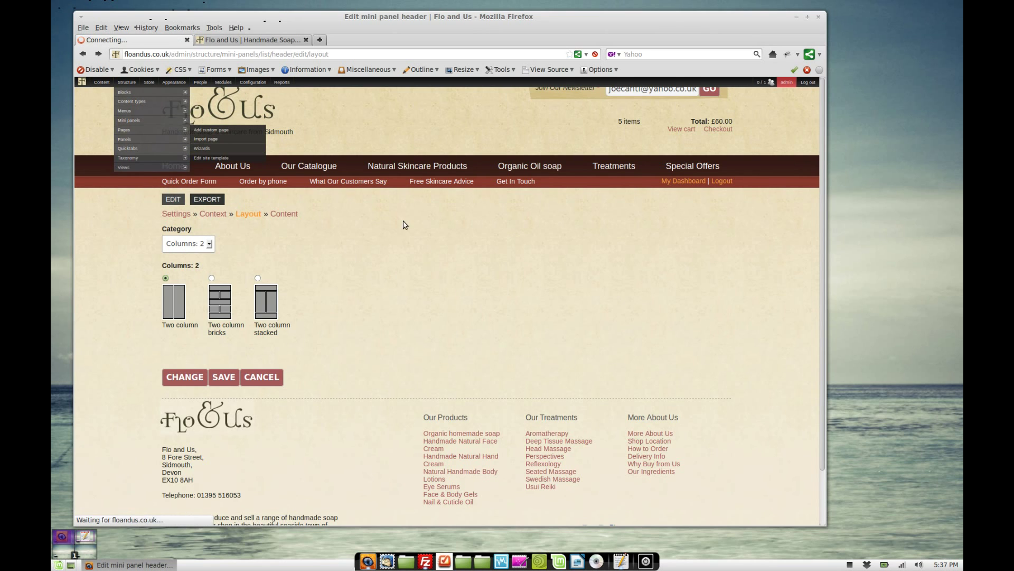
pyautogui.scroll(-2, 373, 345)
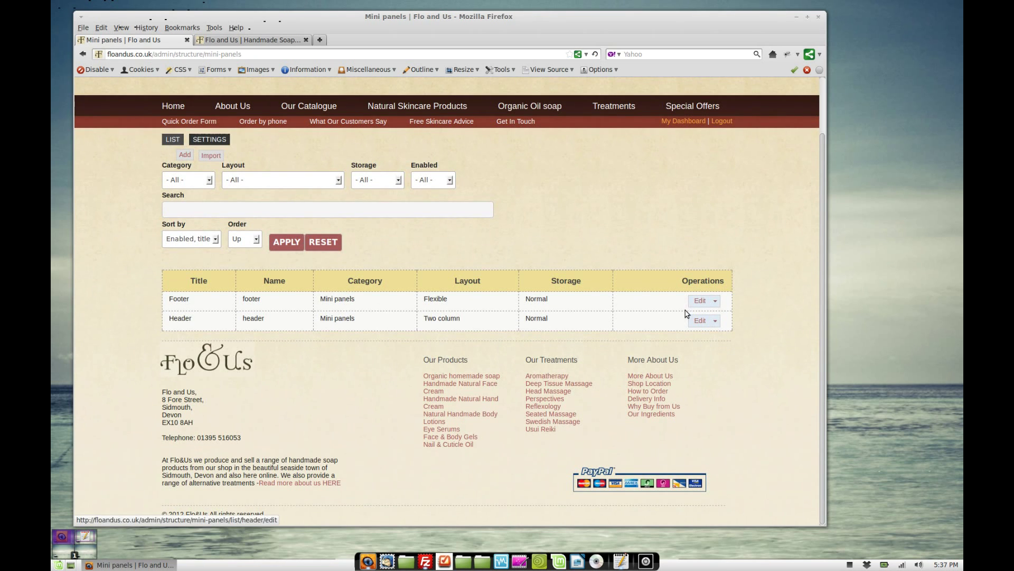
pyautogui.click(700, 301)
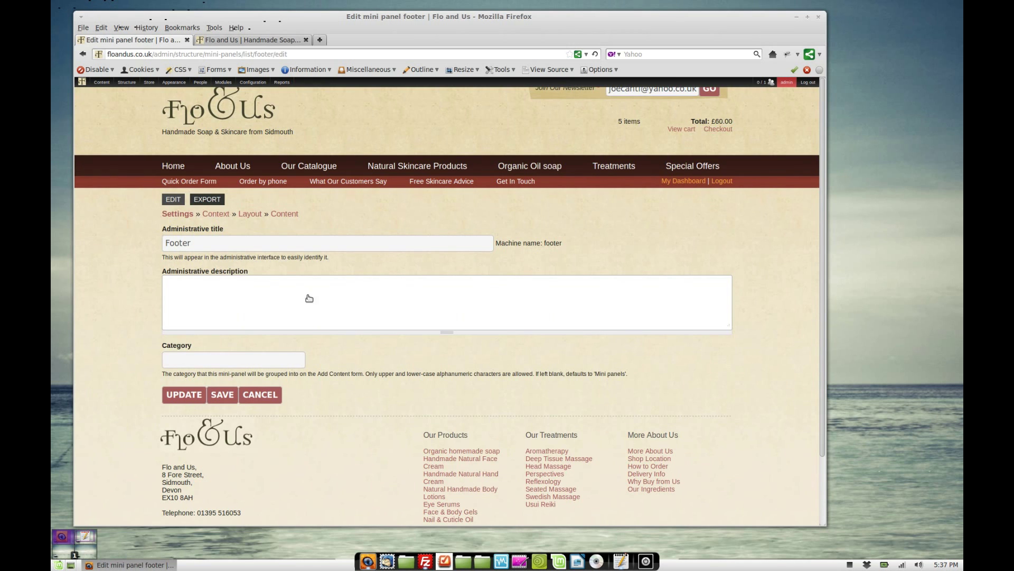
pyautogui.click(284, 215)
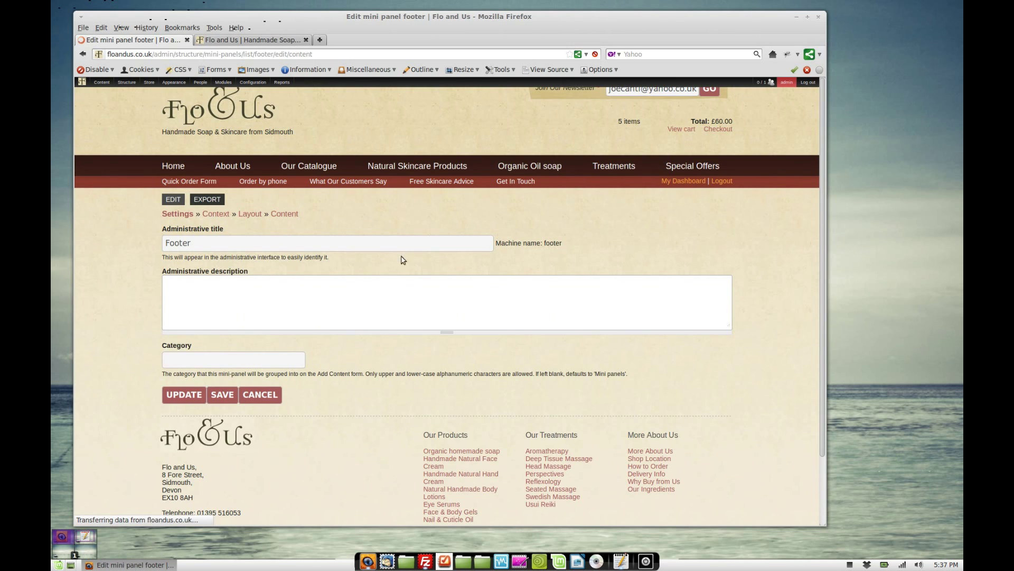
pyautogui.scroll(-3, 154, 265)
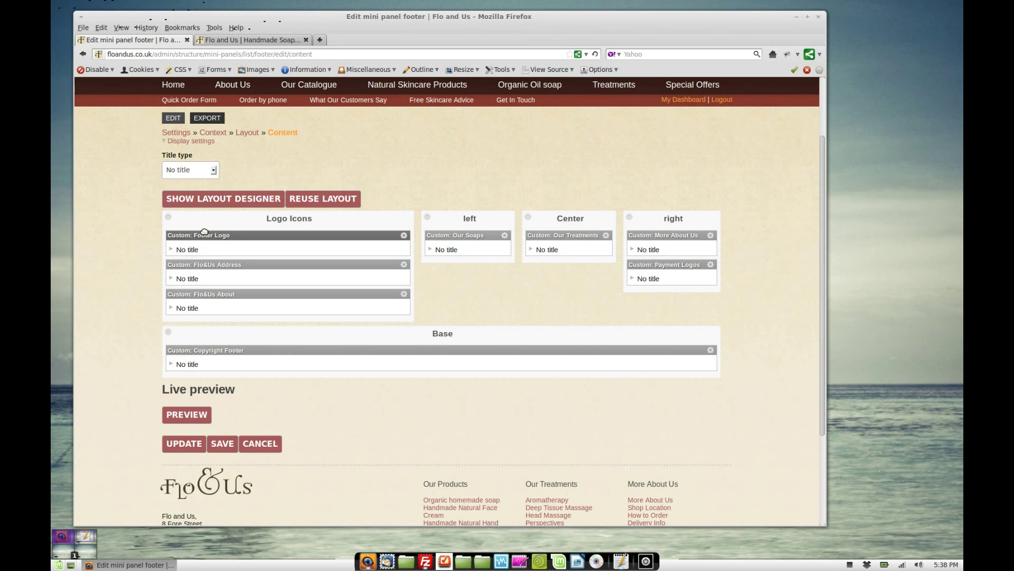
pyautogui.click(171, 249)
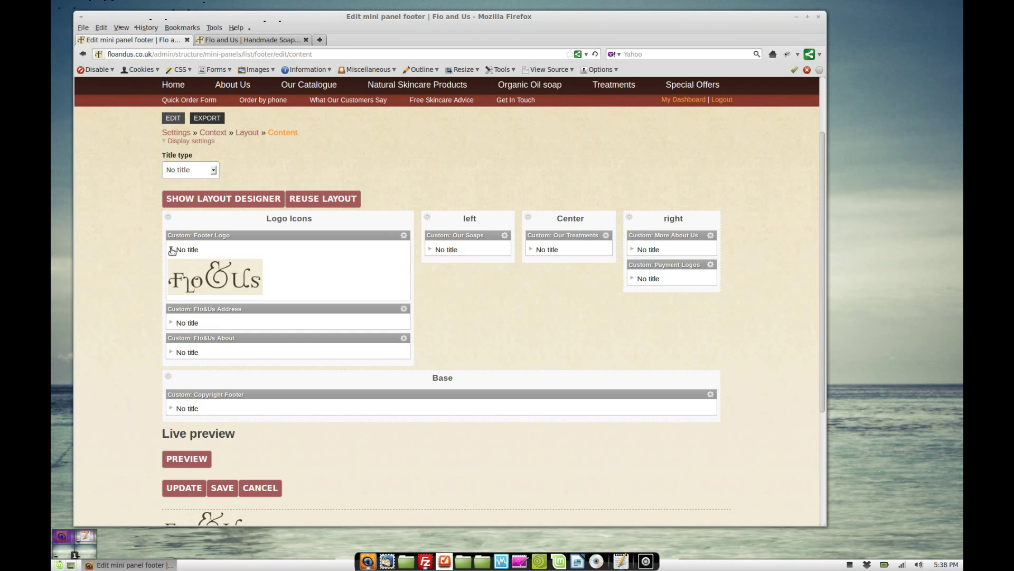
pyautogui.click(171, 249)
pyautogui.click(171, 278)
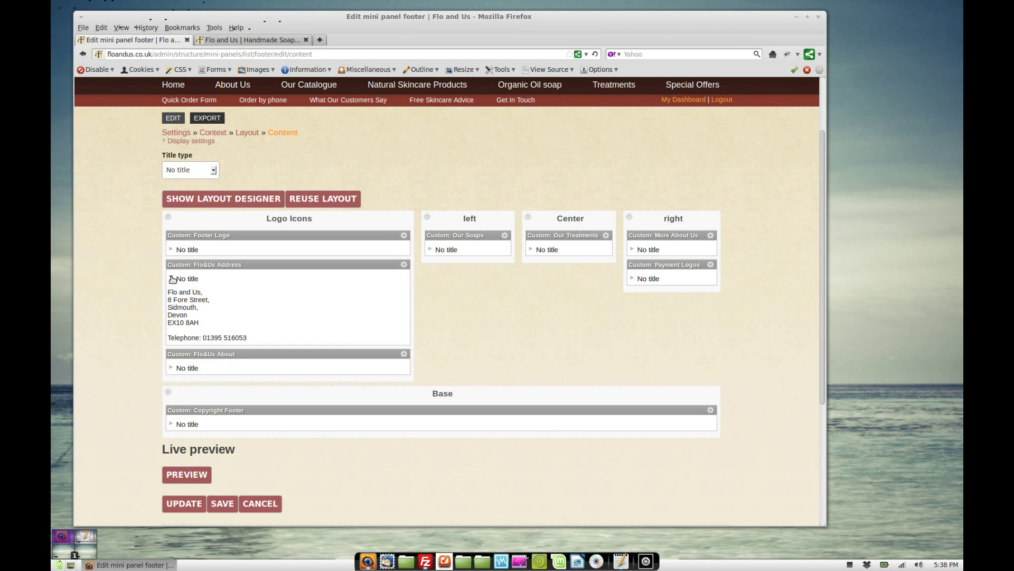
pyautogui.click(171, 278)
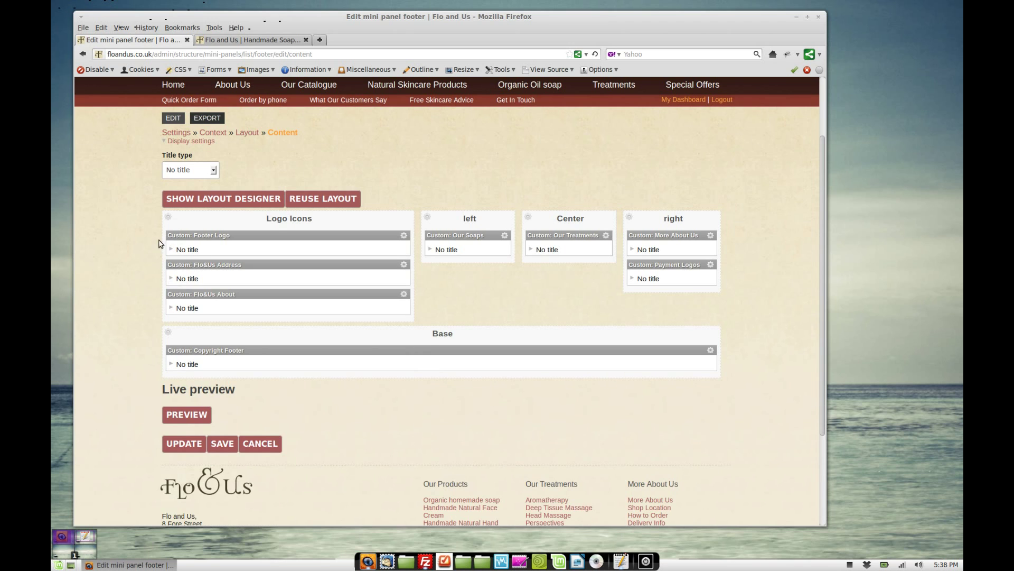
pyautogui.scroll(-1, 222, 236)
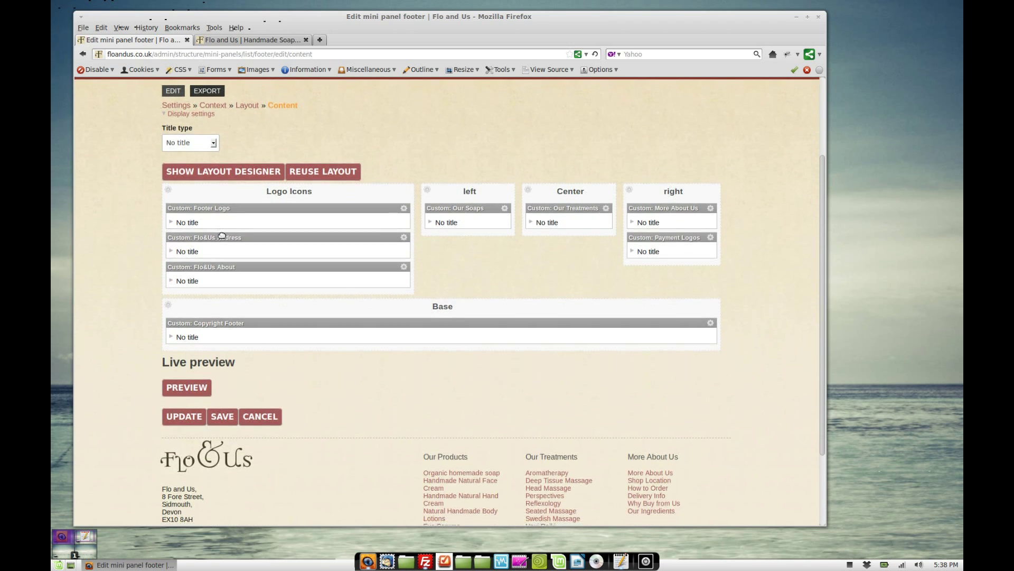
pyautogui.click(172, 281)
pyautogui.click(430, 222)
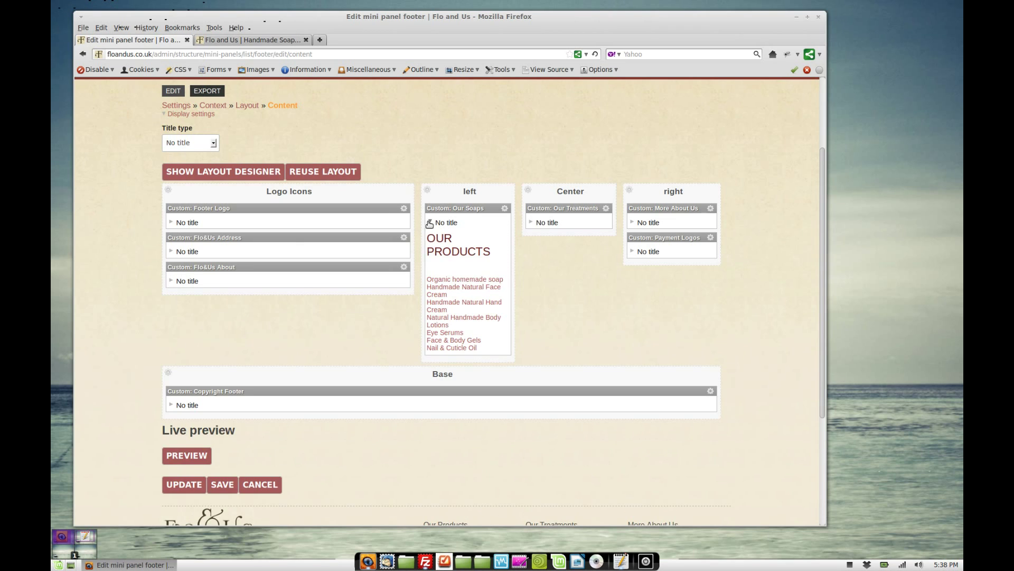
pyautogui.click(430, 222)
pyautogui.scroll(-2, 455, 324)
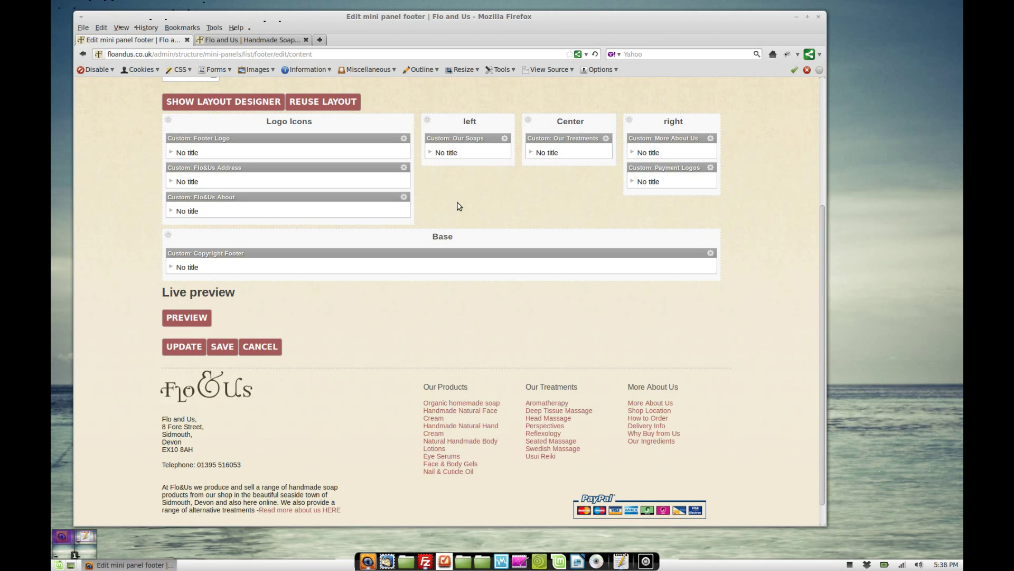
pyautogui.click(633, 152)
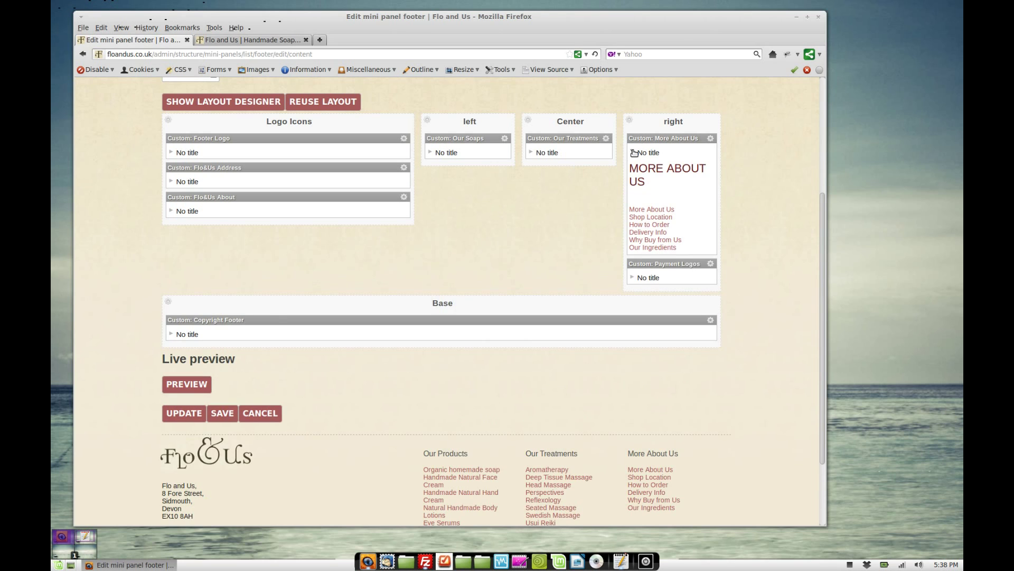
pyautogui.click(634, 153)
pyautogui.click(635, 183)
pyautogui.click(635, 182)
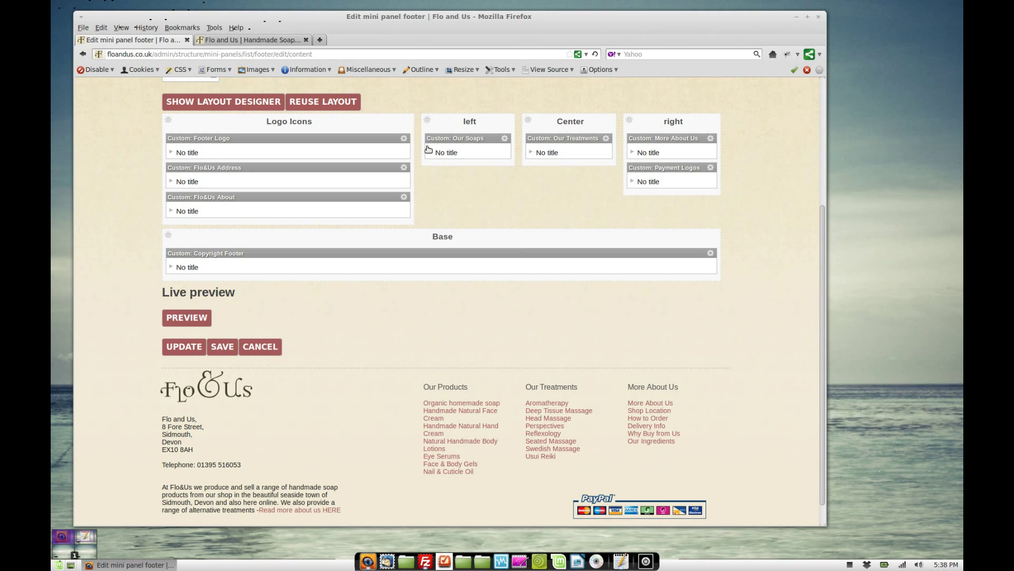
pyautogui.scroll(5, 286, 347)
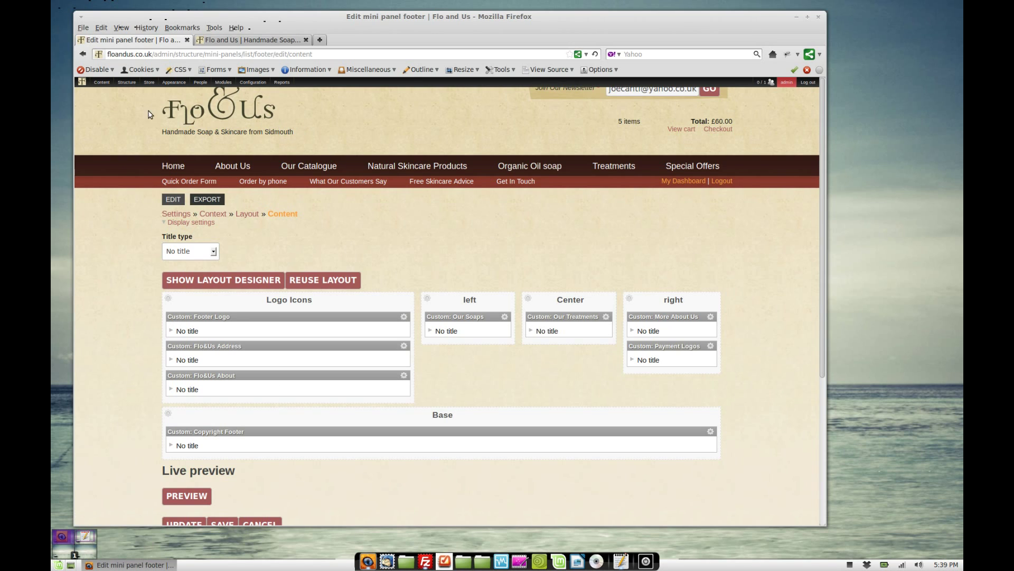
# Open the Node template from the Panels dashboard, briefly checking the live Flo and Us home page
pyautogui.click(133, 142)
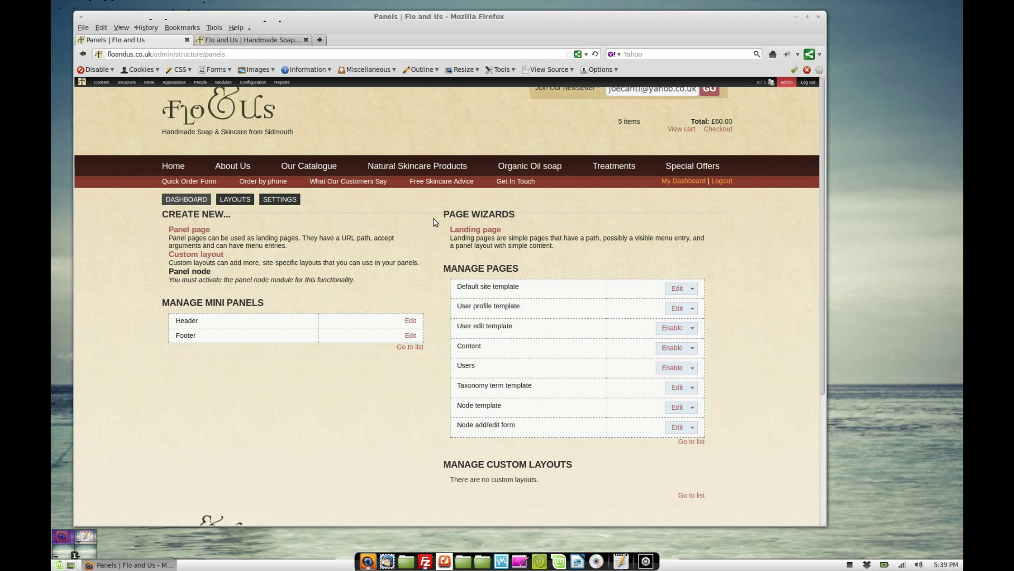
pyautogui.moveTo(458, 404); pyautogui.dragTo(512, 407)
pyautogui.click(514, 406)
pyautogui.click(677, 407)
pyautogui.click(243, 40)
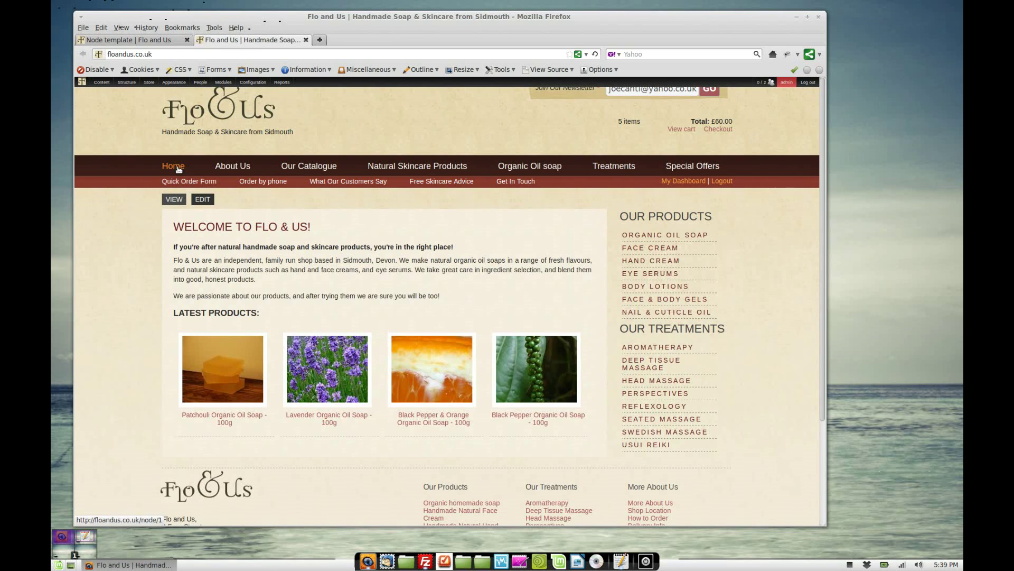
pyautogui.click(148, 41)
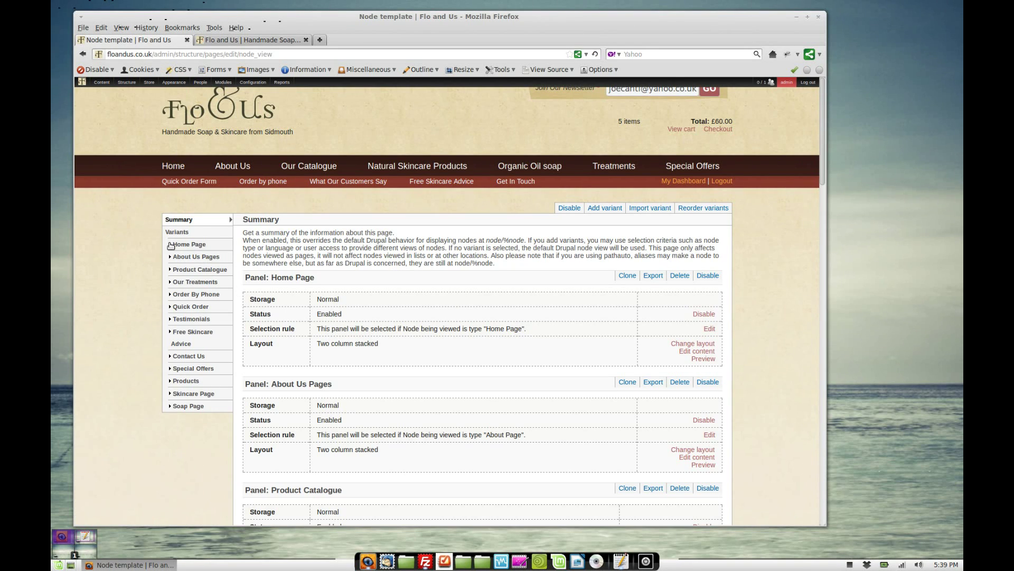
# Look over the add content type form, then return to the Node template summary
pyautogui.moveTo(148, 76)
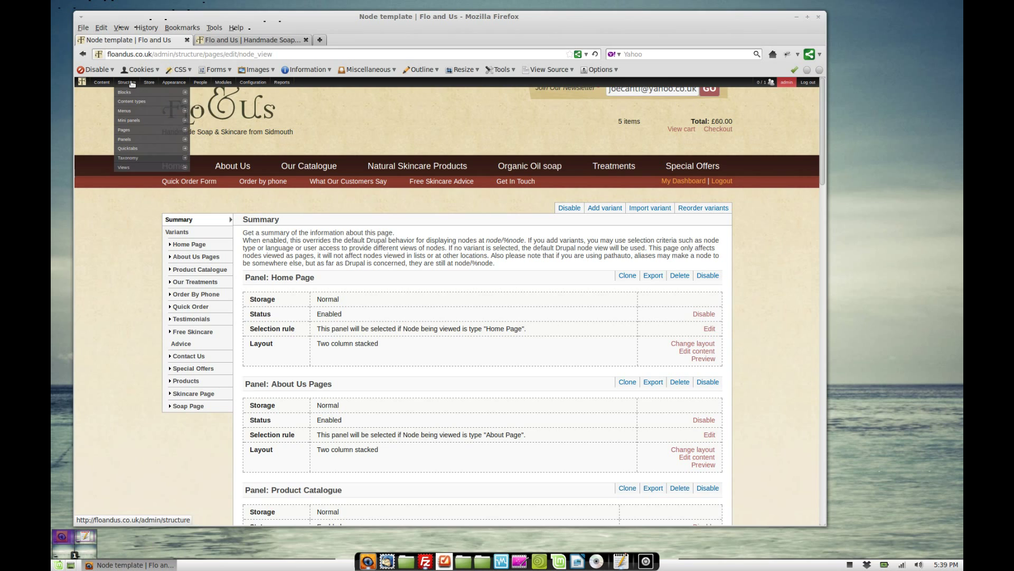
pyautogui.moveTo(144, 105)
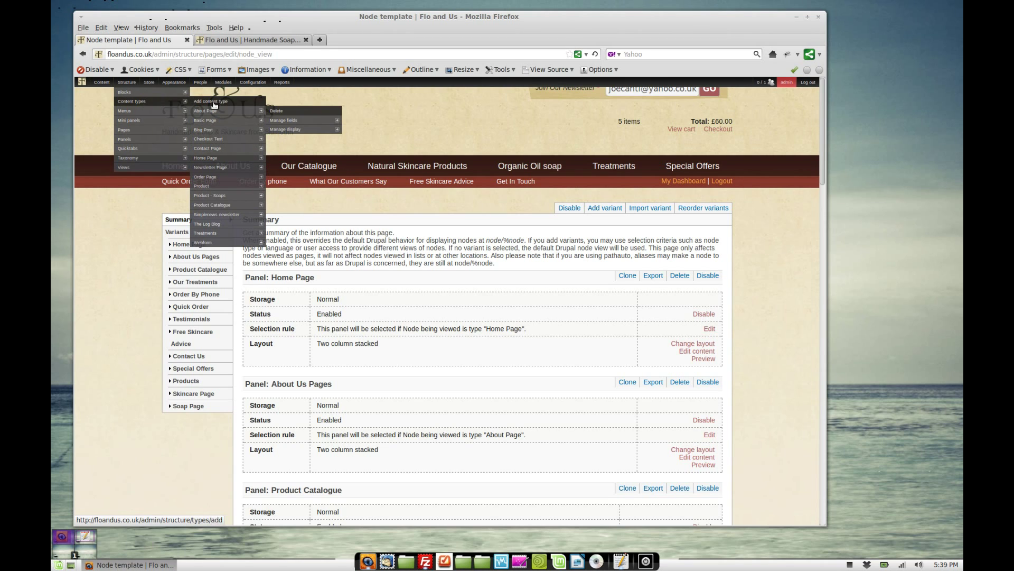
pyautogui.click(253, 82)
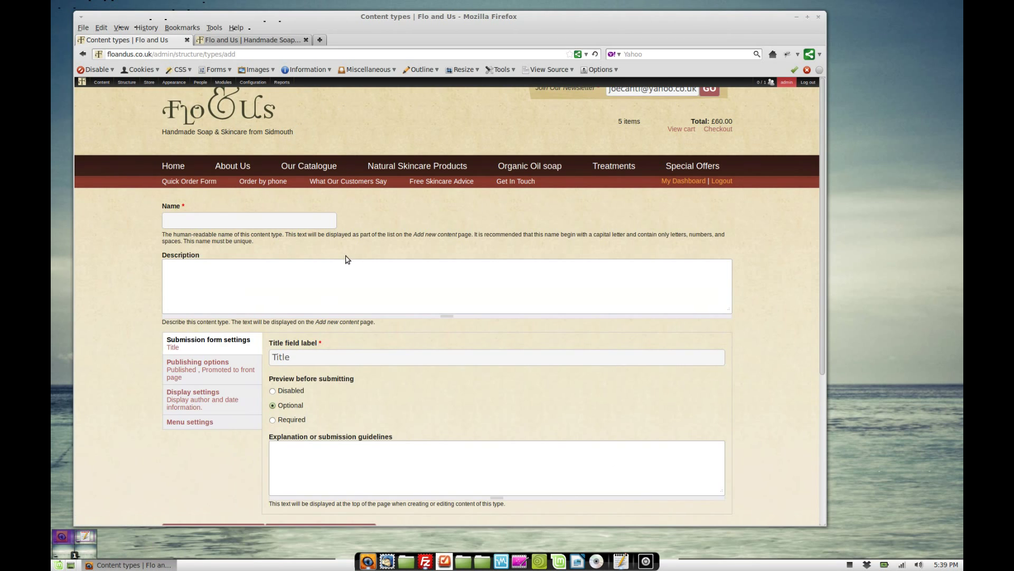
pyautogui.scroll(-5, 348, 259)
pyautogui.scroll(6, 237, 248)
pyautogui.moveTo(102, 83)
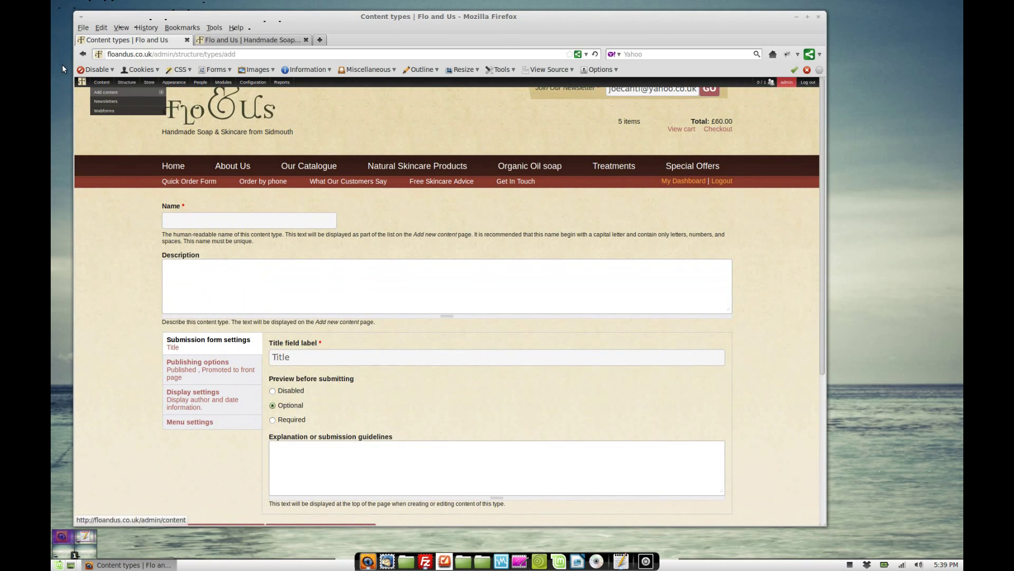
pyautogui.click(83, 54)
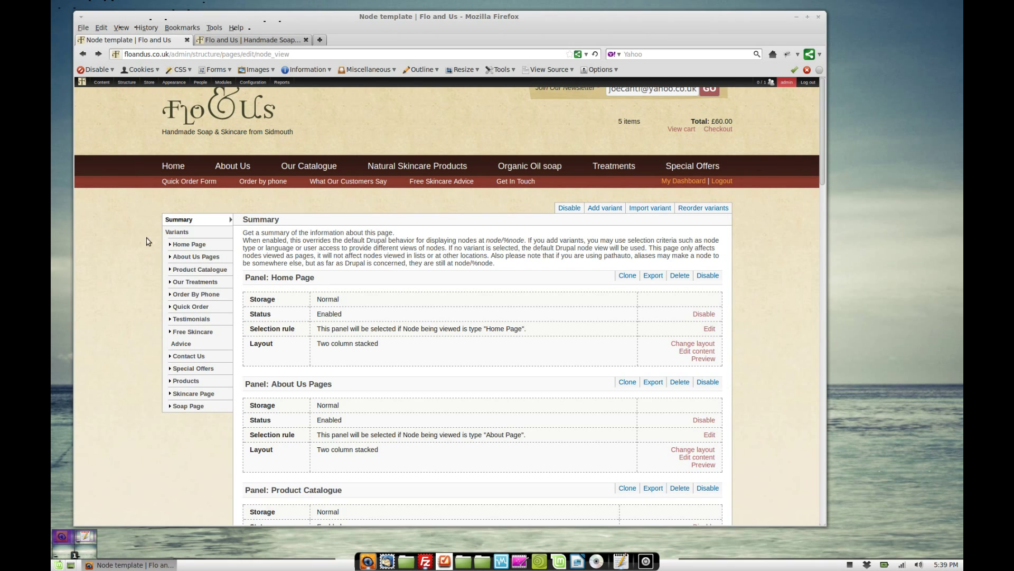
# Scroll through the Node template variants and expand the Home Page variant's sections
pyautogui.scroll(-3, 146, 241)
pyautogui.scroll(-8, 185, 338)
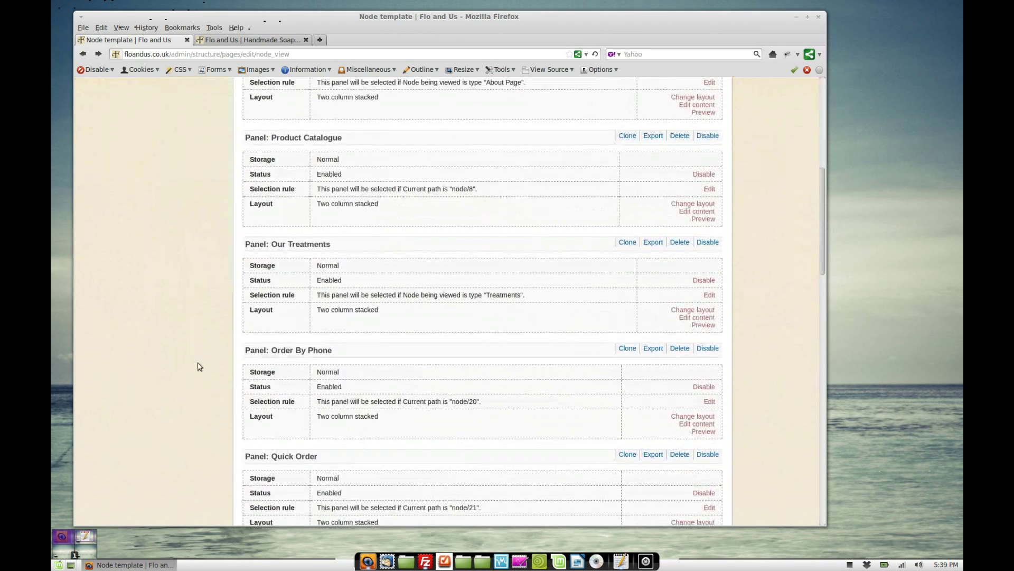
pyautogui.scroll(10, 566, 221)
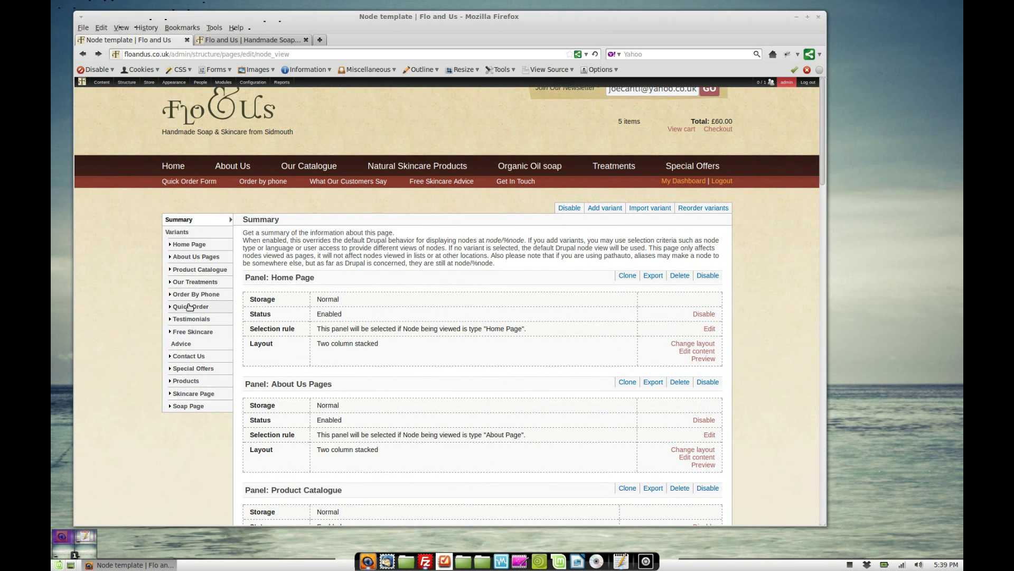
pyautogui.click(201, 244)
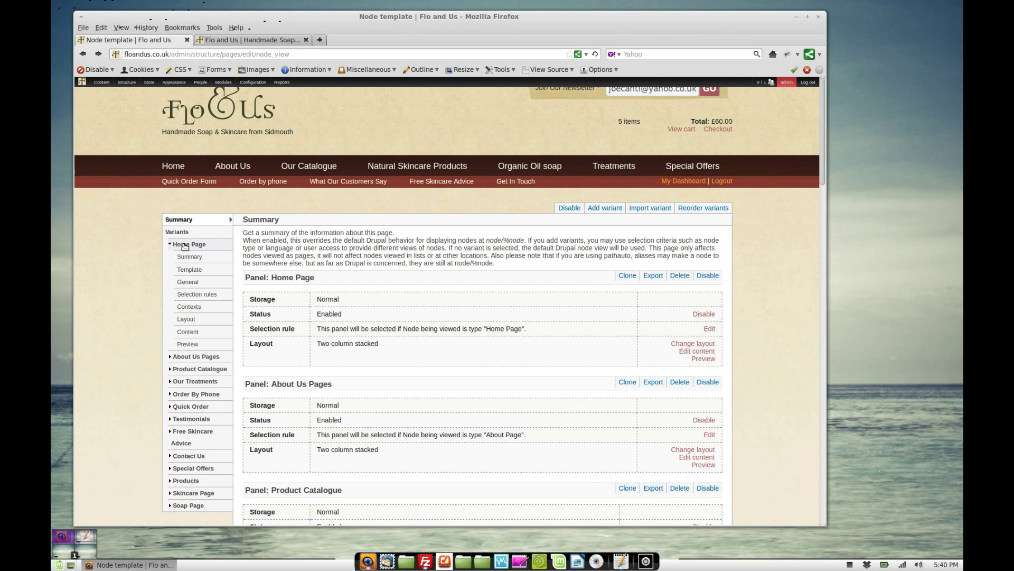
# Show the Home Page variant's Content and compare it with the live OUR PRODUCTS and OUR TREATMENTS lists
pyautogui.click(194, 331)
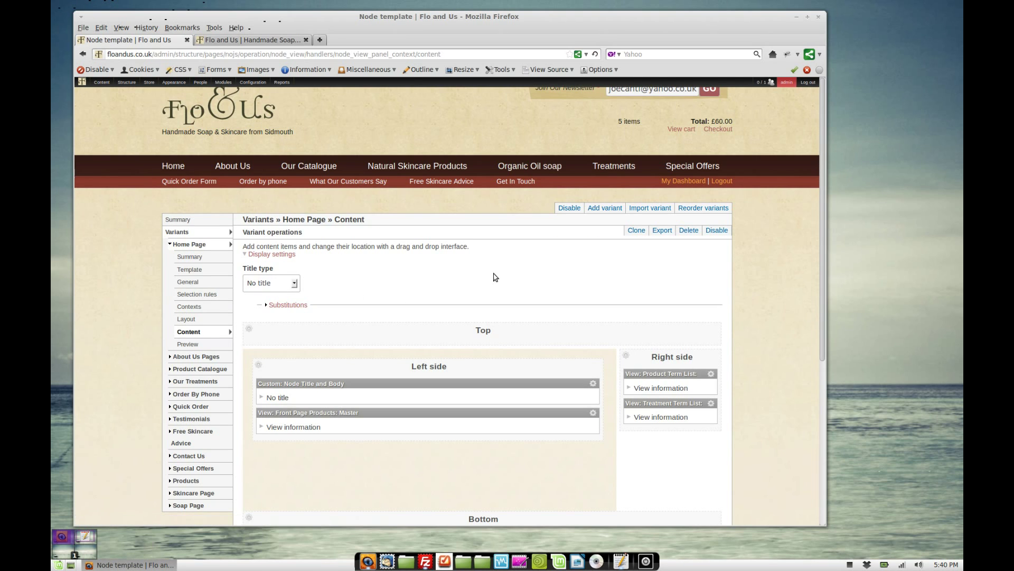
pyautogui.scroll(-3, 524, 259)
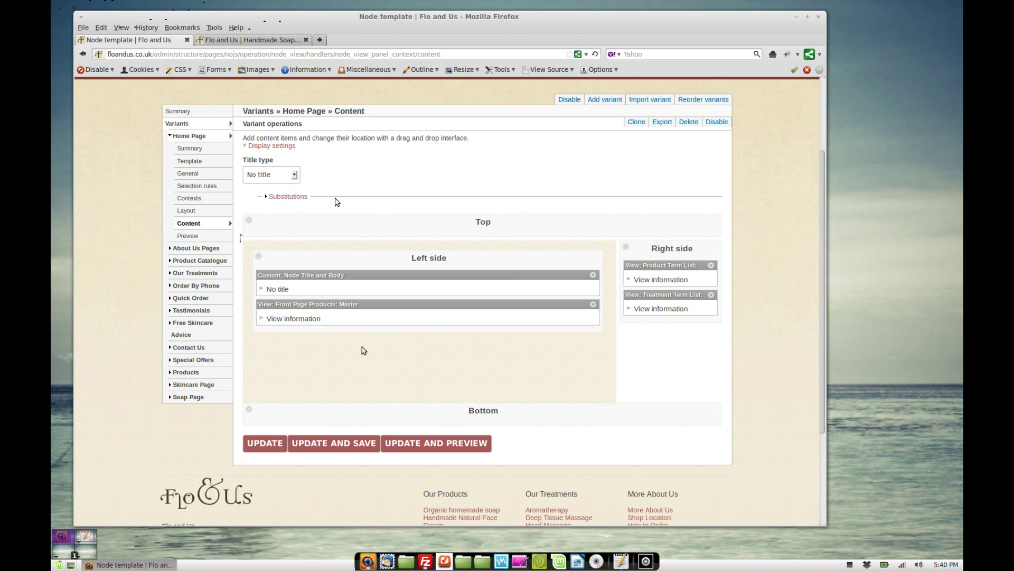
pyautogui.click(268, 41)
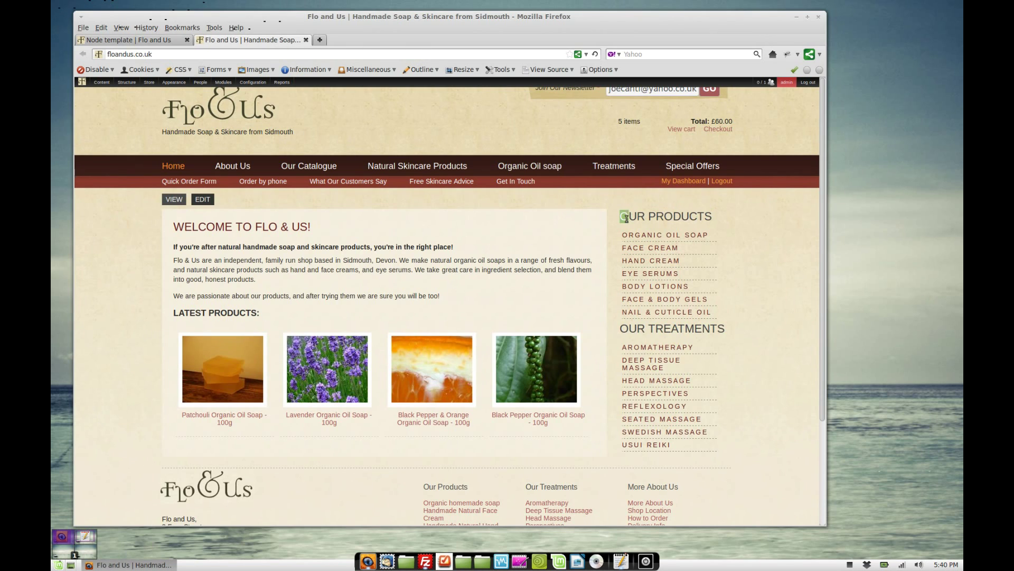
pyautogui.moveTo(622, 213); pyautogui.dragTo(712, 457)
pyautogui.click(711, 458)
pyautogui.click(154, 41)
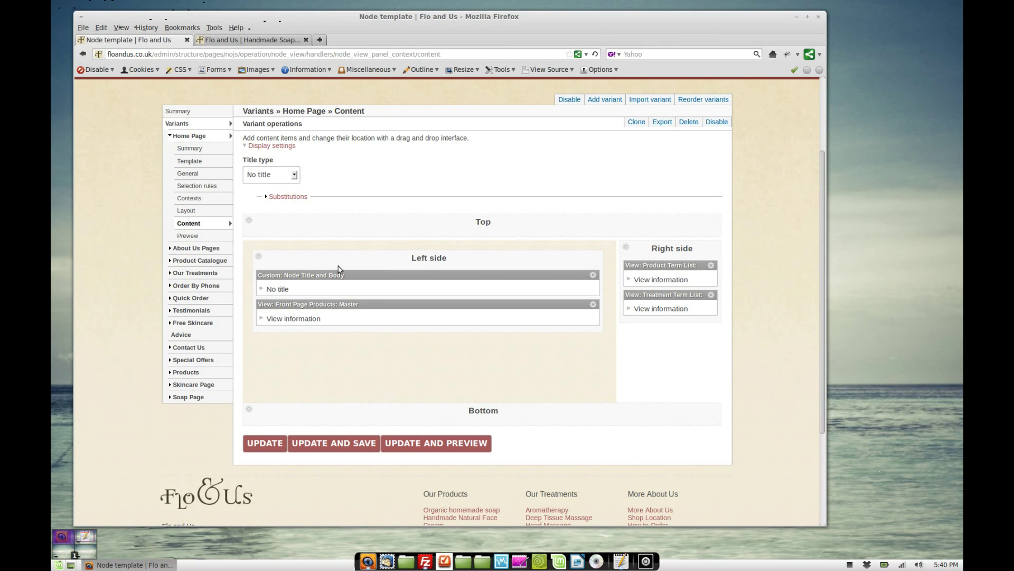
# Browse the Left side region's Node content options, then start a New custom content pane there
pyautogui.click(259, 257)
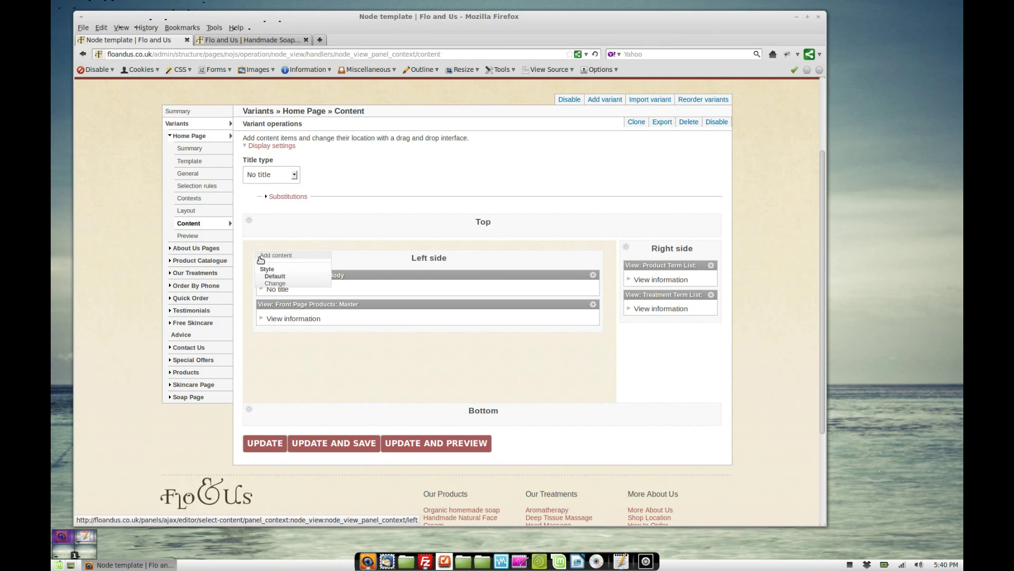
pyautogui.click(282, 271)
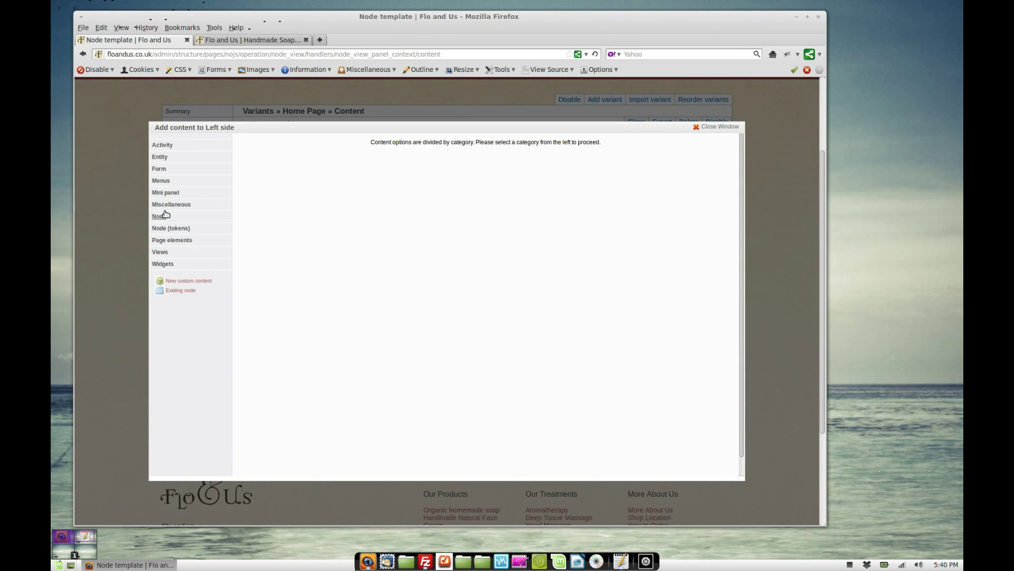
pyautogui.click(165, 216)
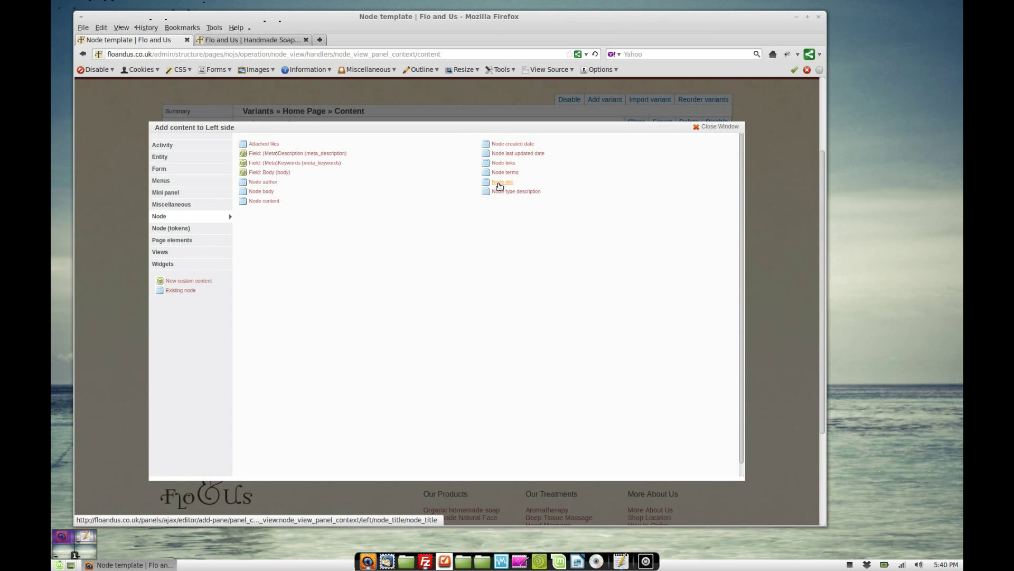
pyautogui.click(709, 126)
pyautogui.click(258, 257)
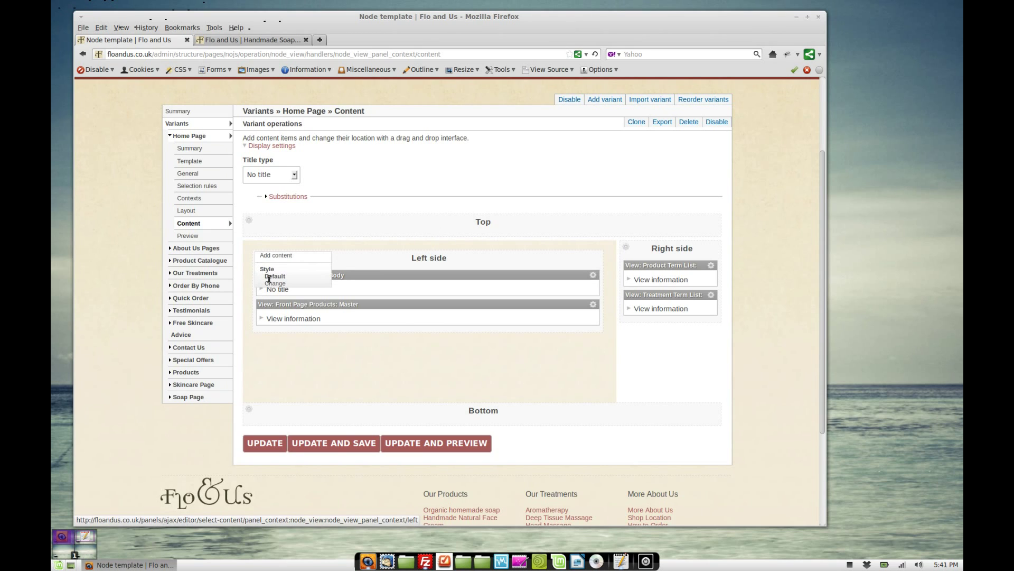
pyautogui.click(276, 255)
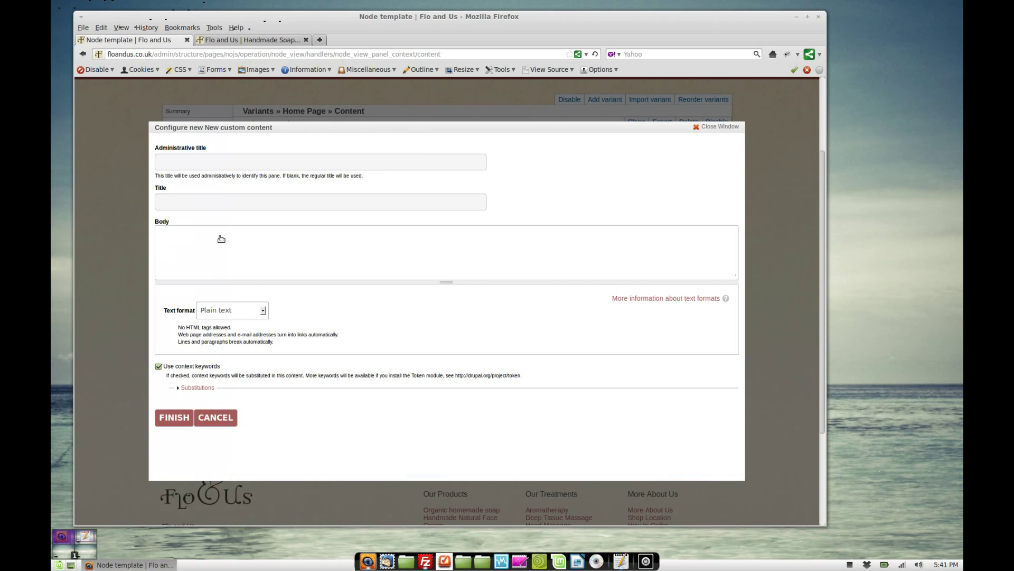
pyautogui.click(175, 238)
pyautogui.click(728, 127)
pyautogui.click(593, 275)
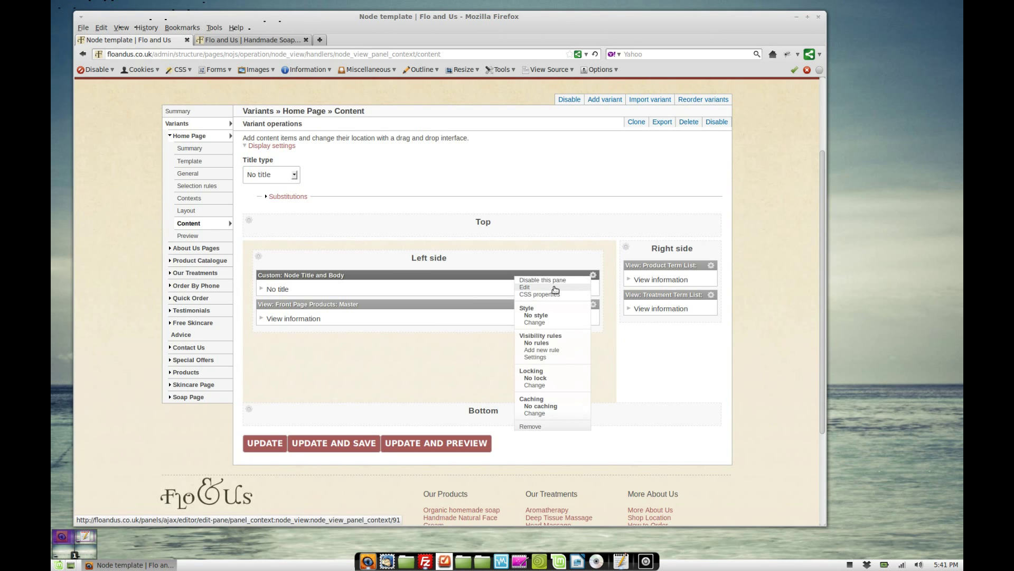
pyautogui.click(553, 288)
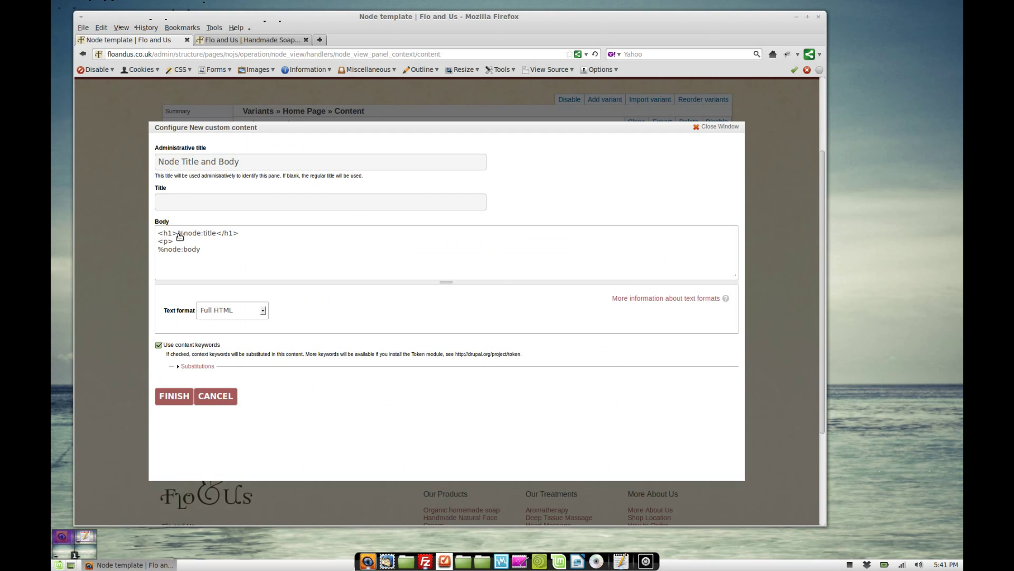
pyautogui.moveTo(178, 234); pyautogui.dragTo(218, 236)
pyautogui.click(196, 366)
pyautogui.scroll(-5, 202, 288)
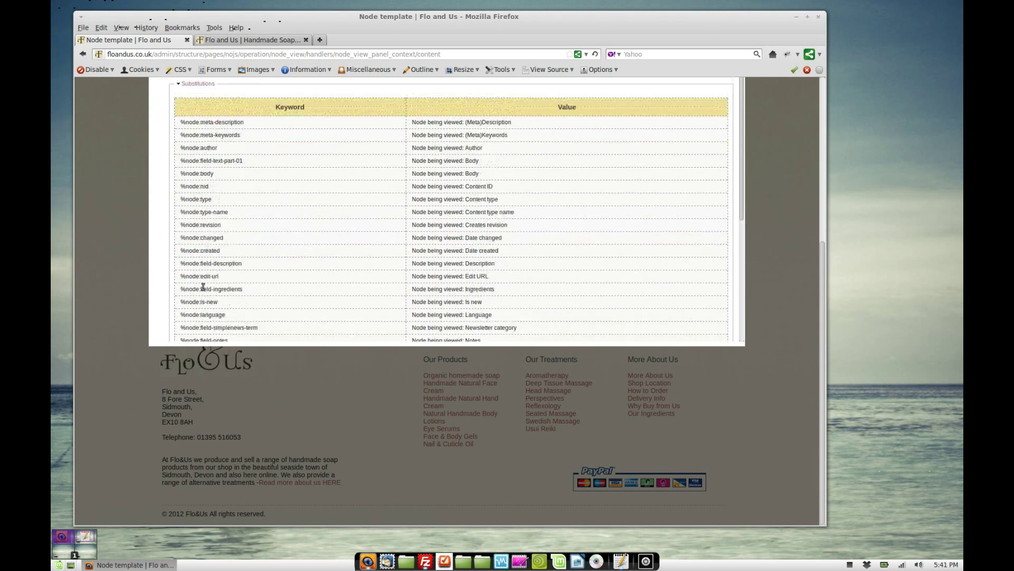
pyautogui.scroll(10, 174, 264)
pyautogui.scroll(3, 122, 244)
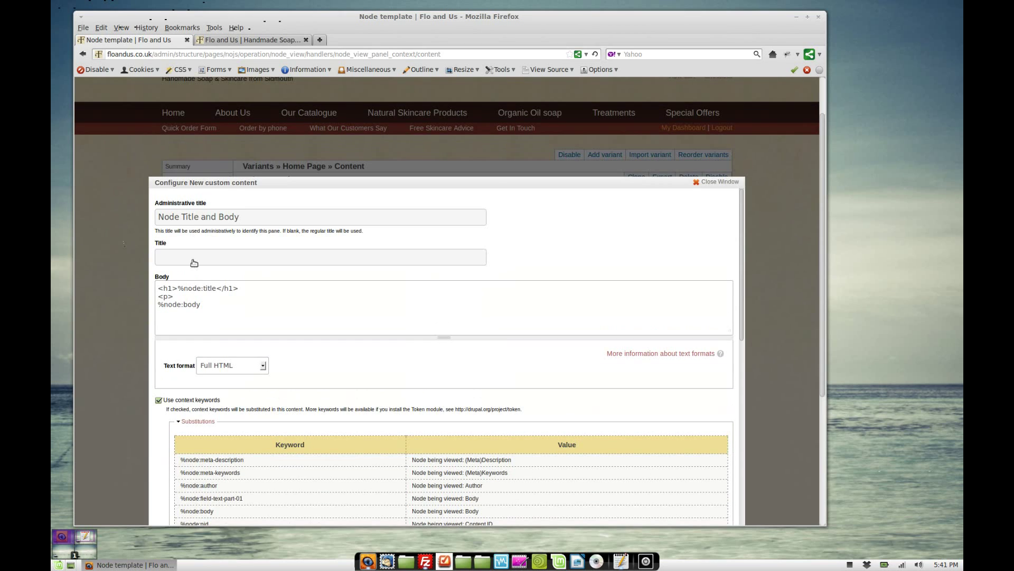
pyautogui.moveTo(178, 290); pyautogui.dragTo(218, 292)
pyautogui.click(228, 295)
pyautogui.moveTo(248, 294); pyautogui.dragTo(137, 294)
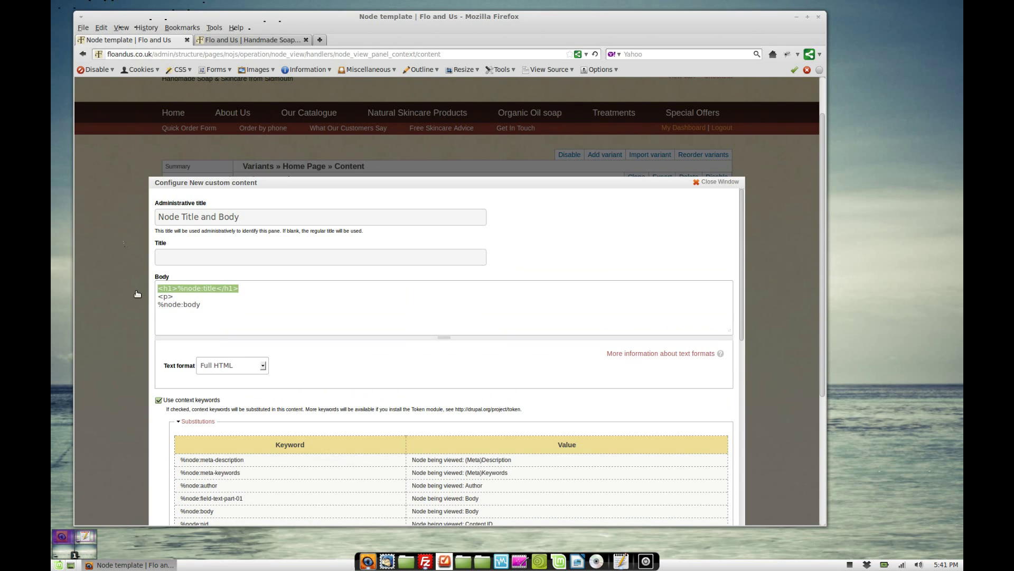
pyautogui.click(204, 305)
pyautogui.moveTo(219, 306); pyautogui.dragTo(148, 306)
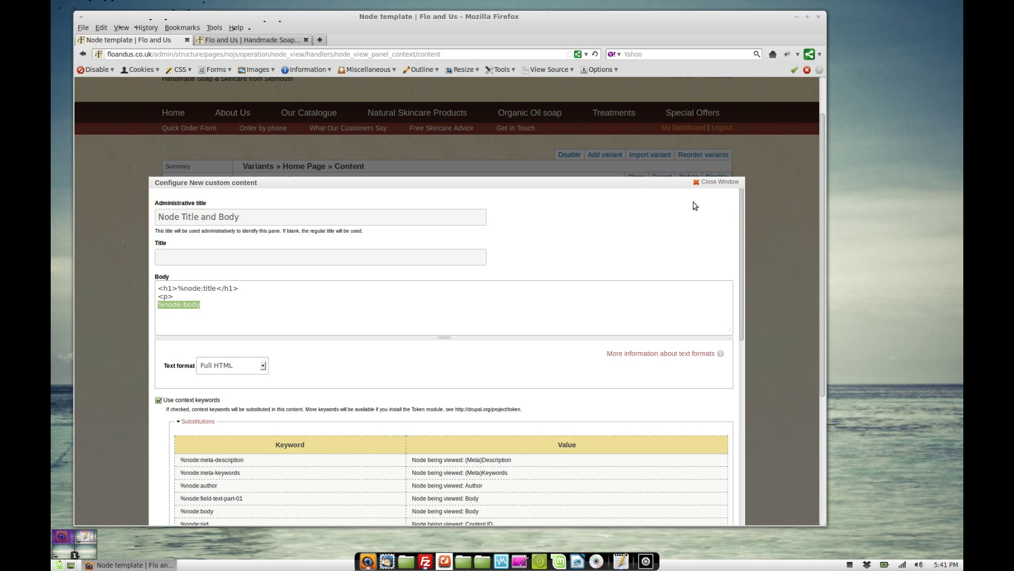
pyautogui.click(717, 183)
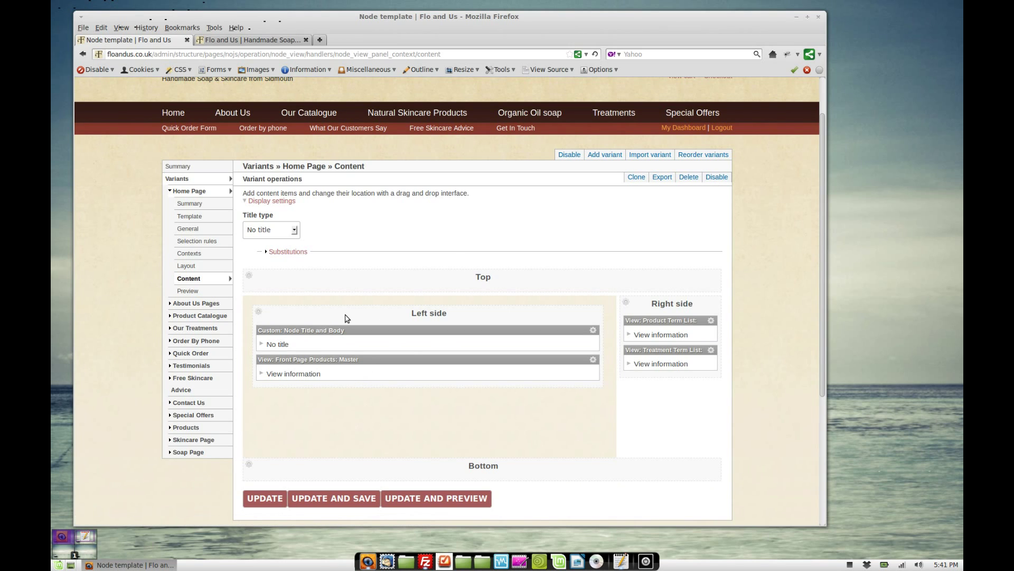
# Compare the Home Page panes with the live site, toggling the Product Term List details, then collapse the variant
pyautogui.click(256, 41)
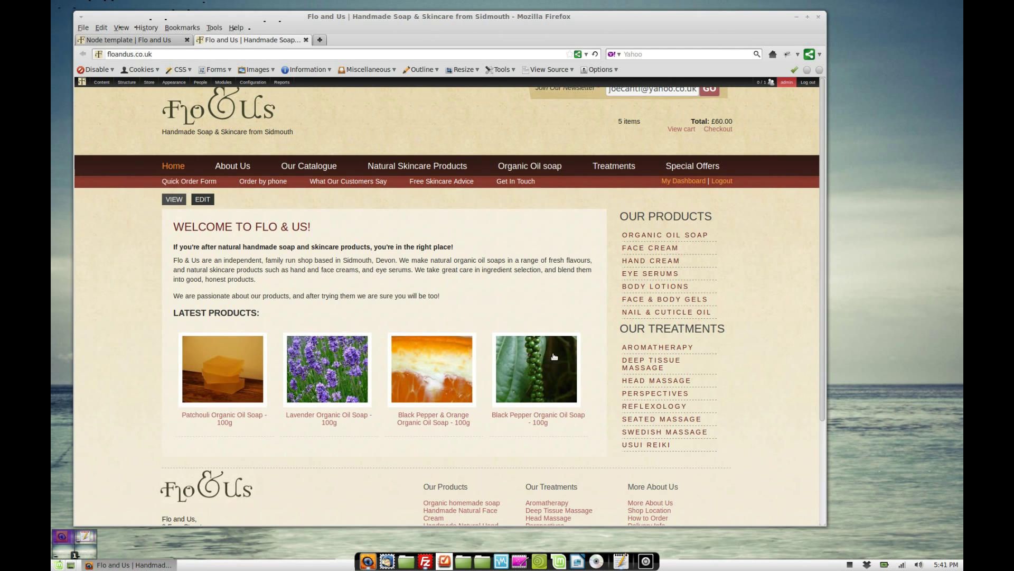
pyautogui.hotkey('ctrl', 'Tab')
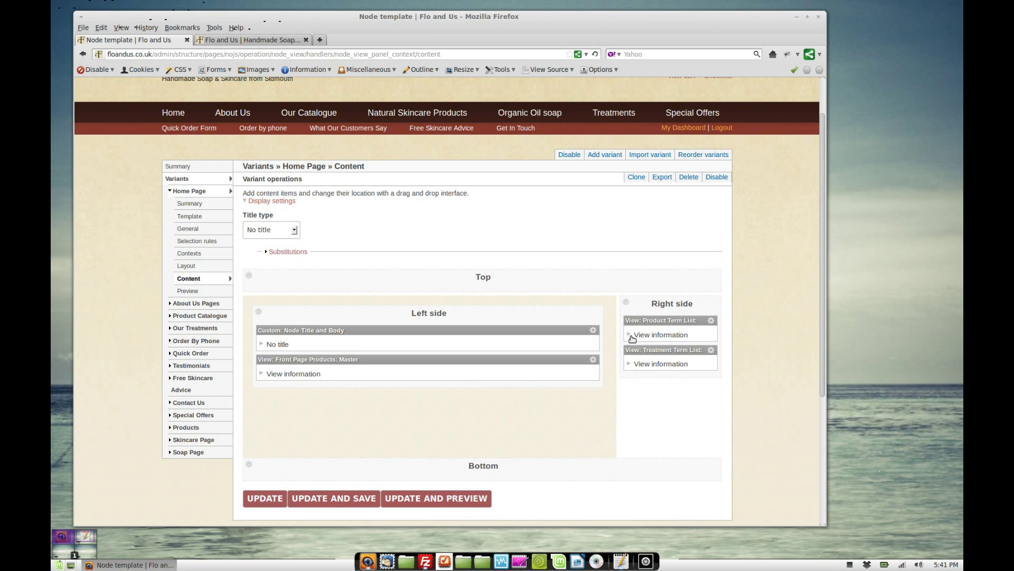
pyautogui.click(629, 335)
pyautogui.click(629, 335)
pyautogui.click(238, 41)
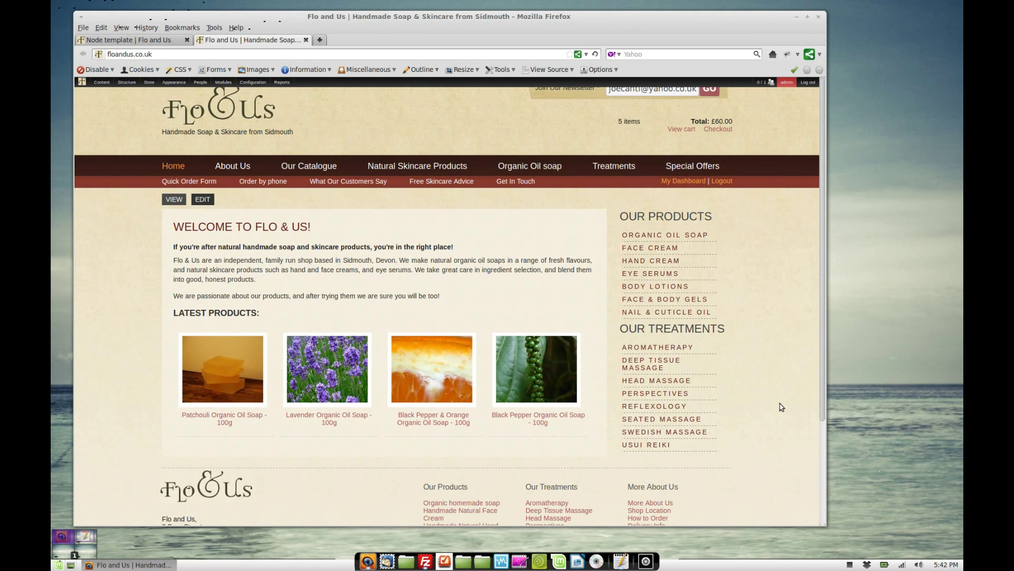
pyautogui.click(149, 41)
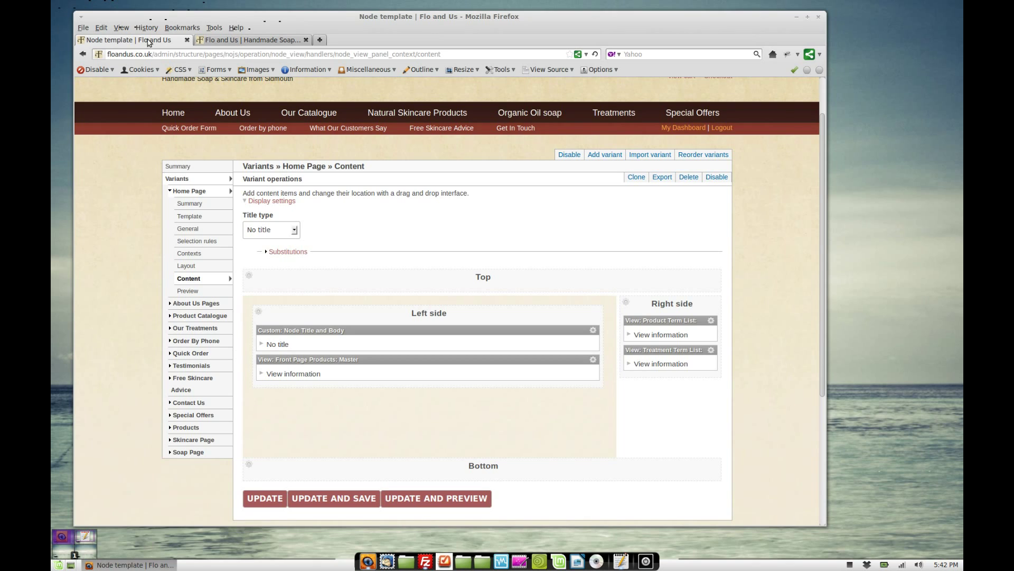
pyautogui.click(192, 191)
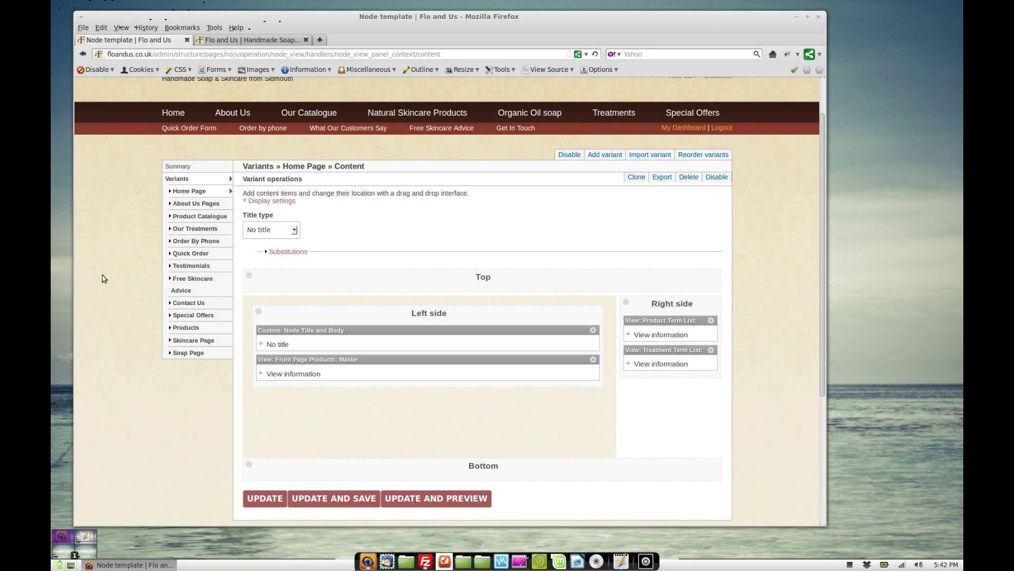
# Expand About Us Pages and open its Content layout
pyautogui.click(192, 204)
pyautogui.click(195, 292)
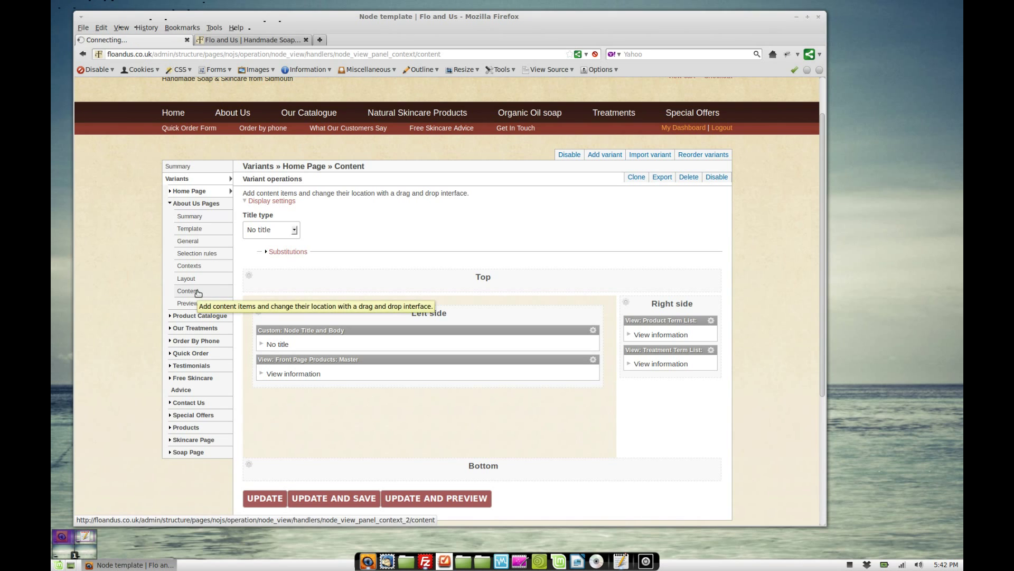
pyautogui.scroll(-4, 293, 282)
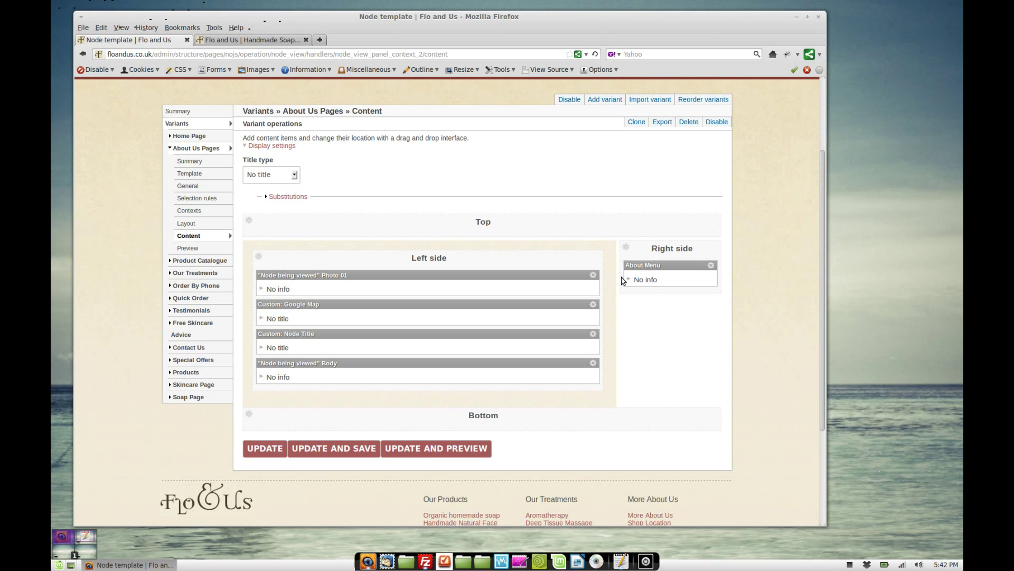
# Browse the live About Us, Shop Location, Delivery Info and Why Buy From Us pages, then collapse the variant
pyautogui.click(264, 41)
pyautogui.click(239, 165)
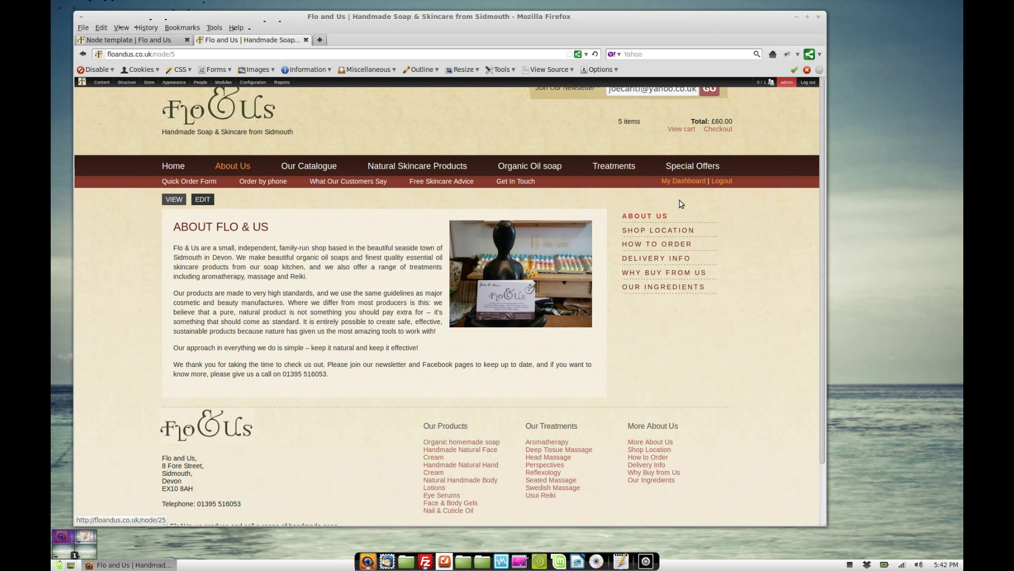
pyautogui.click(656, 229)
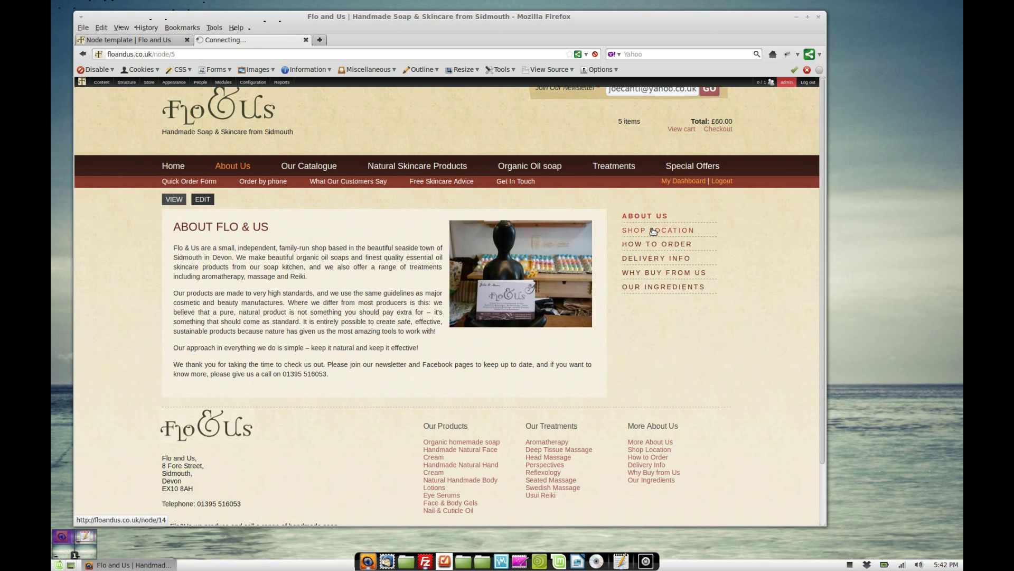
pyautogui.click(655, 259)
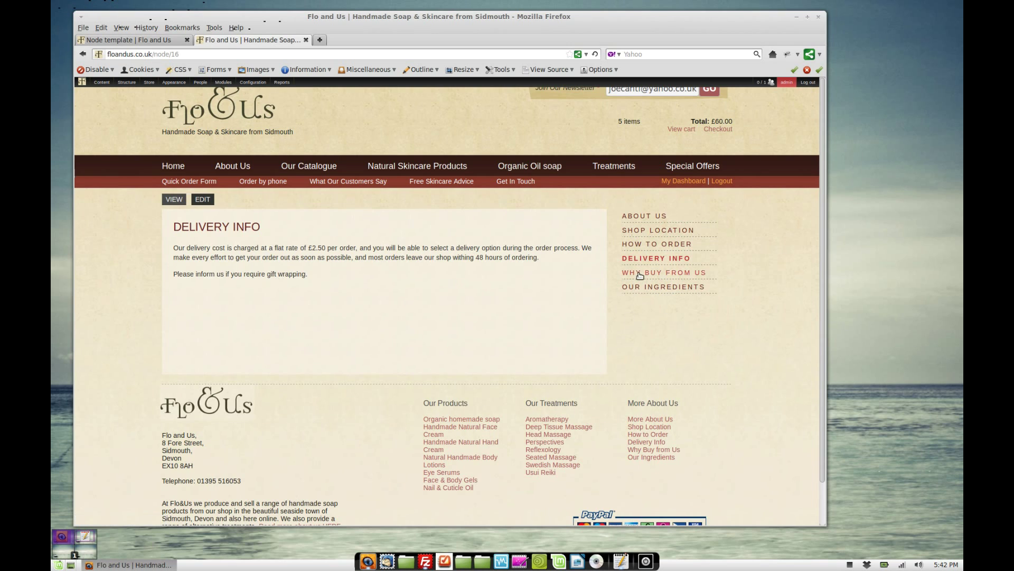
pyautogui.click(640, 273)
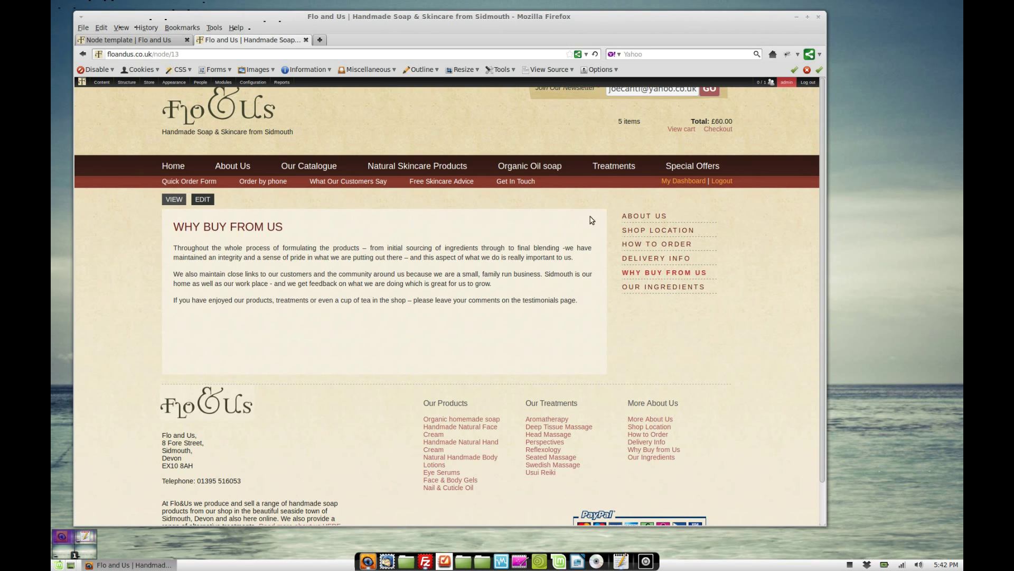
pyautogui.click(132, 40)
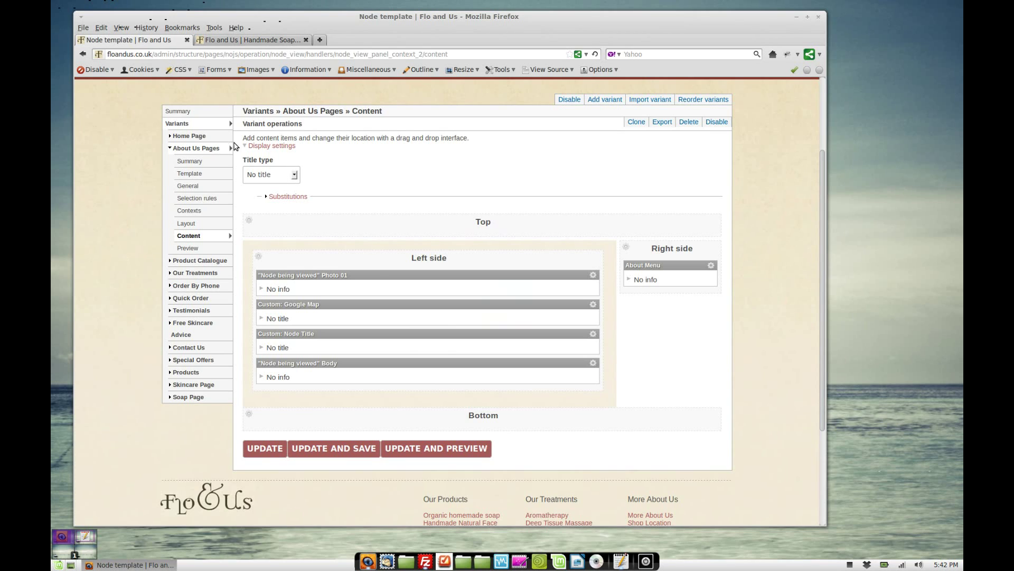
pyautogui.click(205, 148)
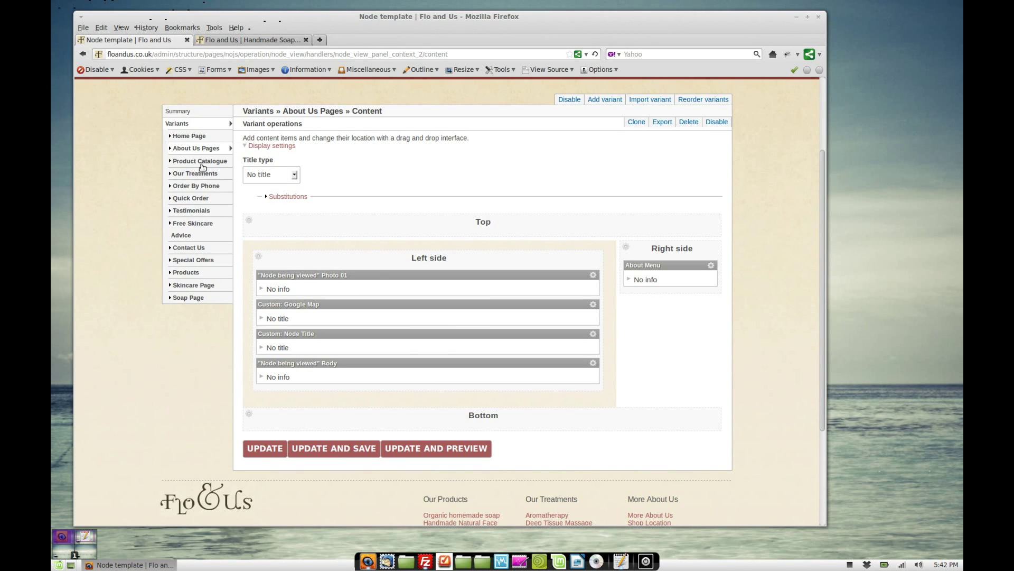
# Open the Contact Us variant's Content and toggle the Webform: Contact Form pane's details
pyautogui.click(191, 250)
pyautogui.click(189, 336)
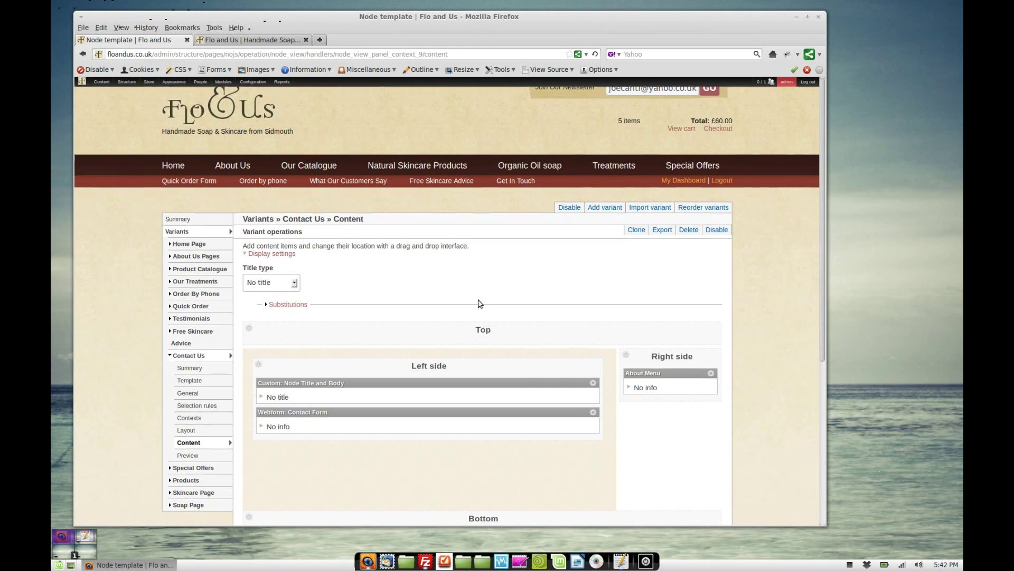
pyautogui.scroll(-5, 480, 304)
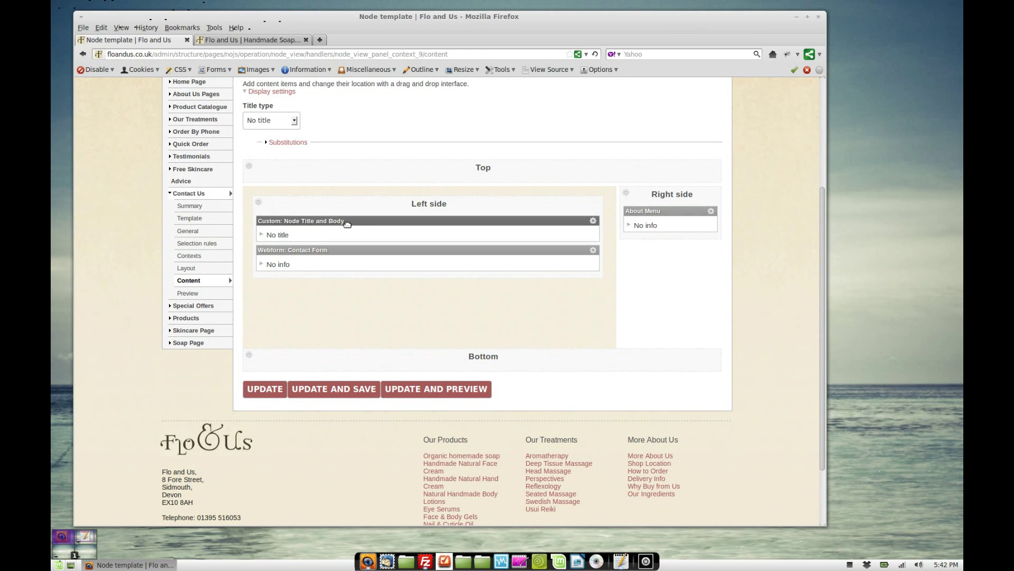
pyautogui.click(263, 264)
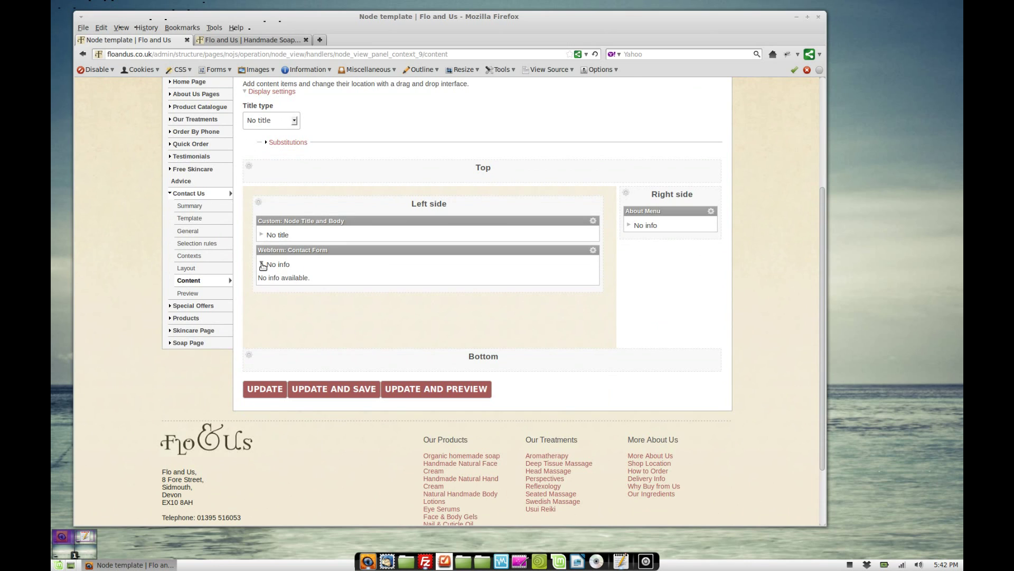
pyautogui.click(262, 264)
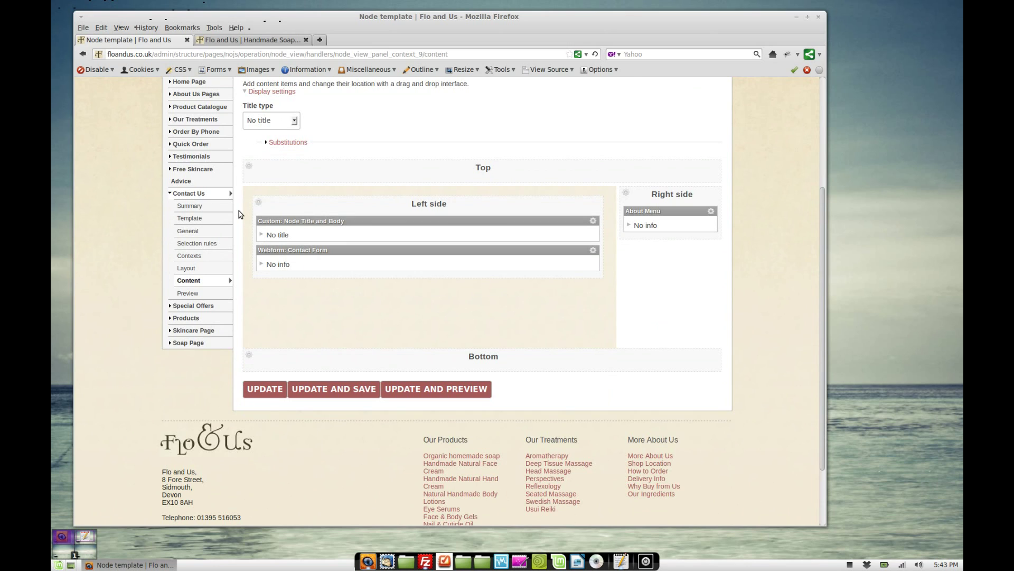
pyautogui.click(187, 195)
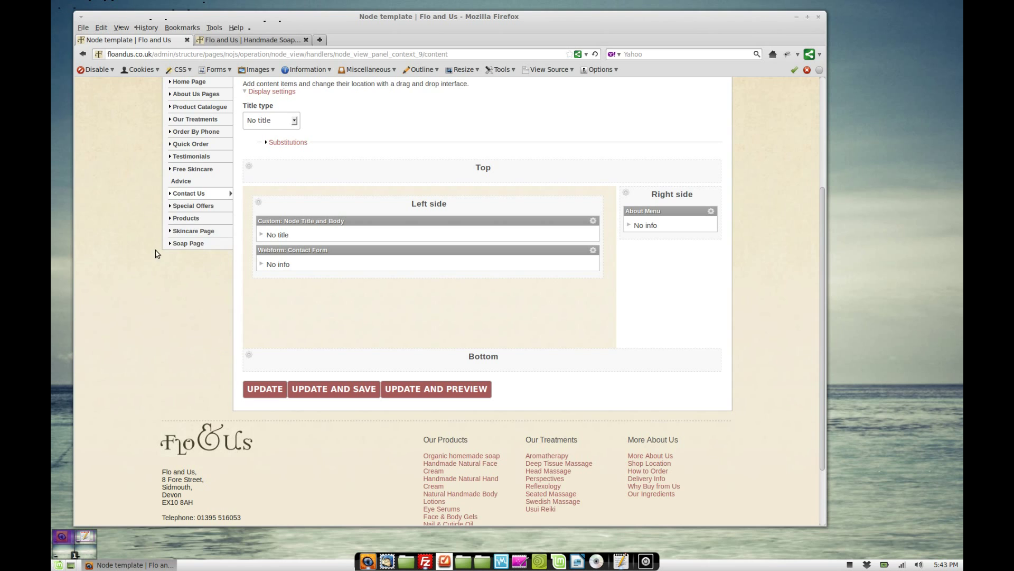
pyautogui.scroll(4, 127, 275)
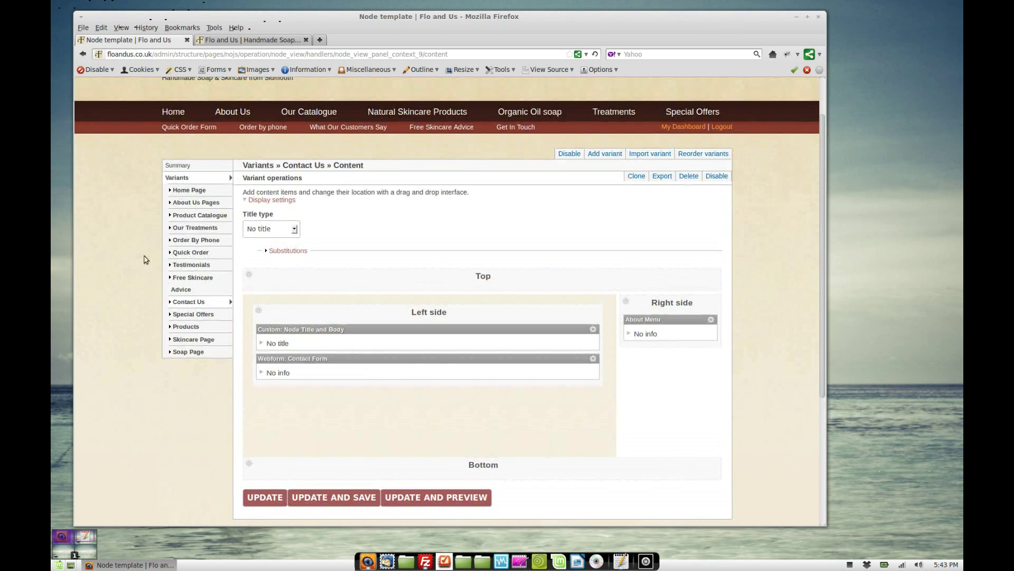
pyautogui.click(202, 287)
# Inspect the Free Skincare Advice URL path rule for node/25 and close it unchanged
pyautogui.click(205, 340)
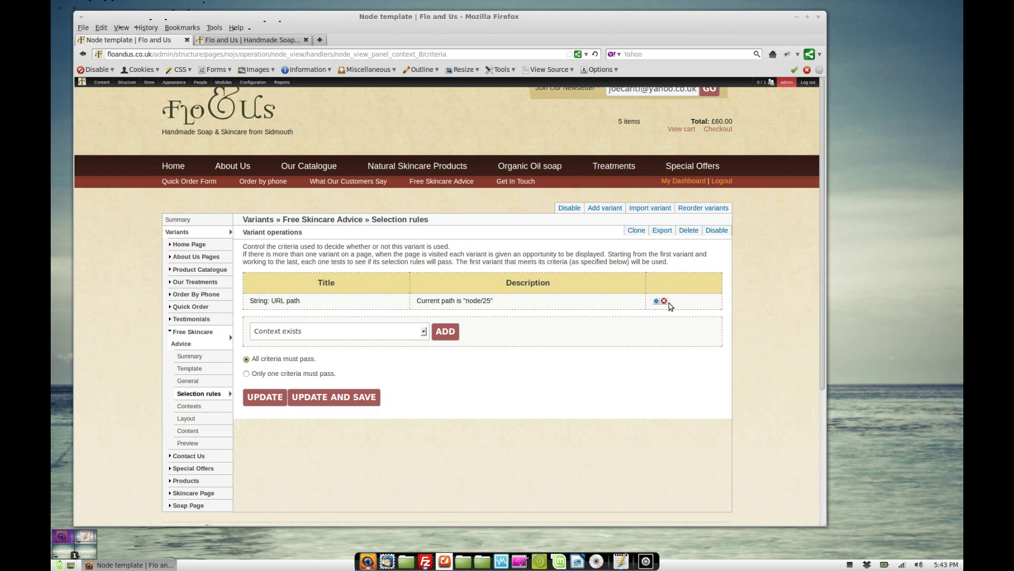
pyautogui.click(656, 301)
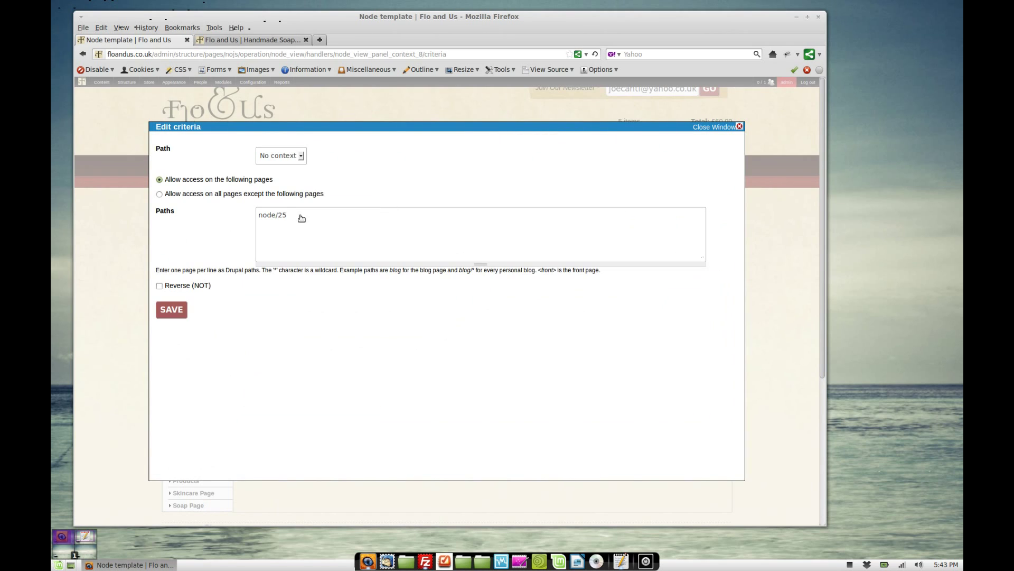
pyautogui.moveTo(301, 217); pyautogui.dragTo(253, 217)
pyautogui.click(302, 217)
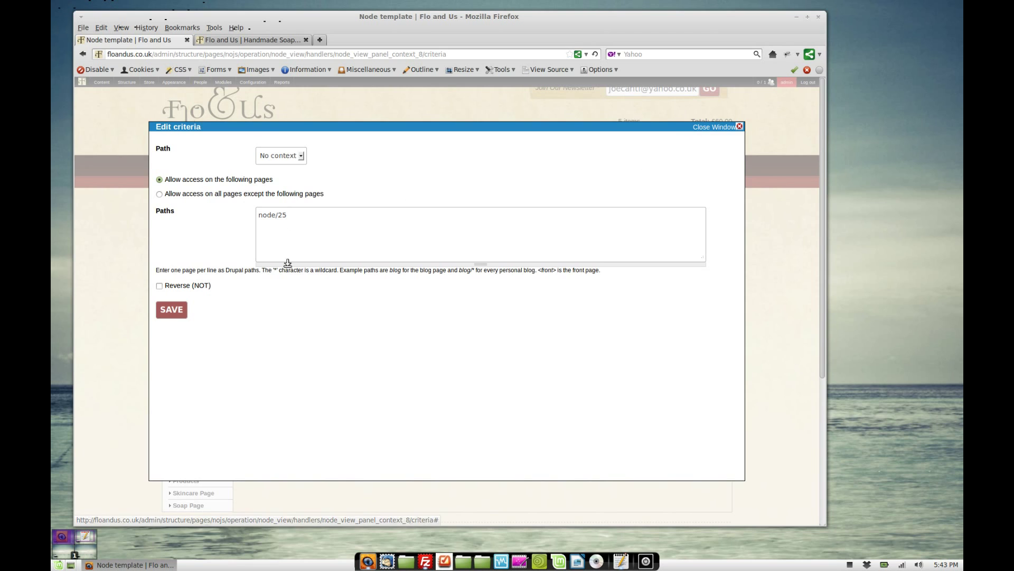
pyautogui.click(722, 127)
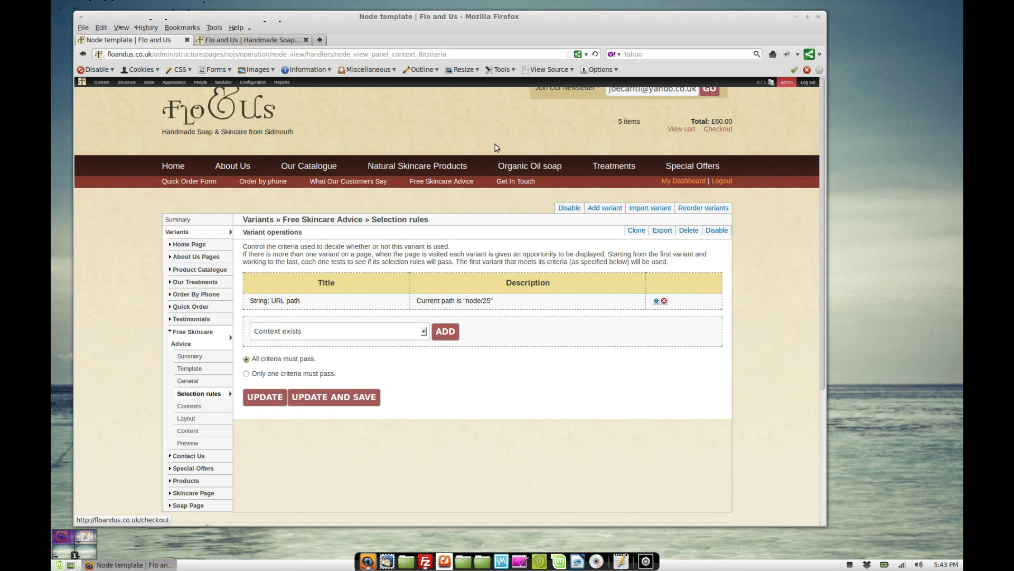
# Show the Free Skincare Advice content panes, then collapse the variant
pyautogui.click(189, 431)
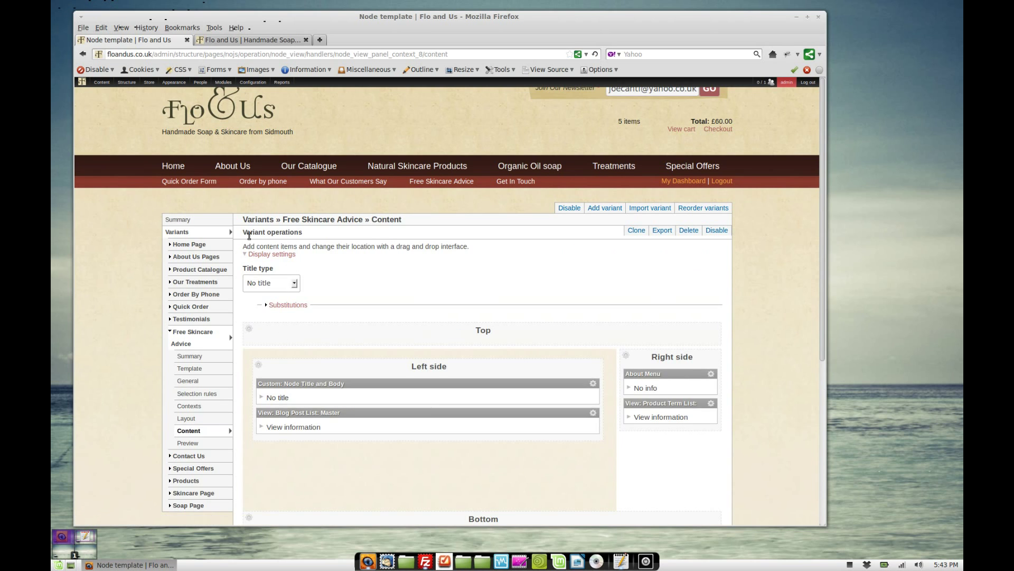
pyautogui.scroll(-2, 248, 235)
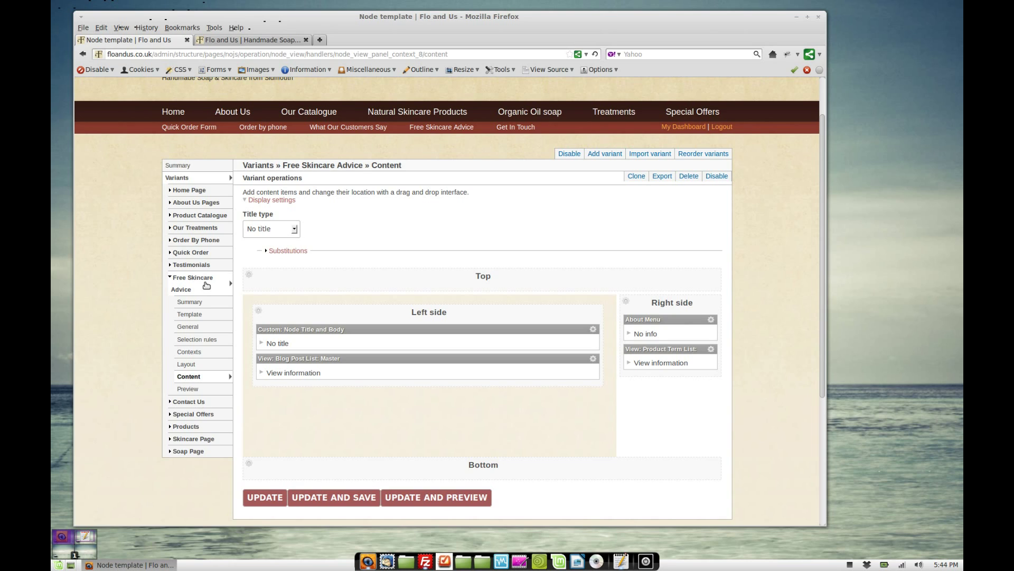
pyautogui.click(207, 286)
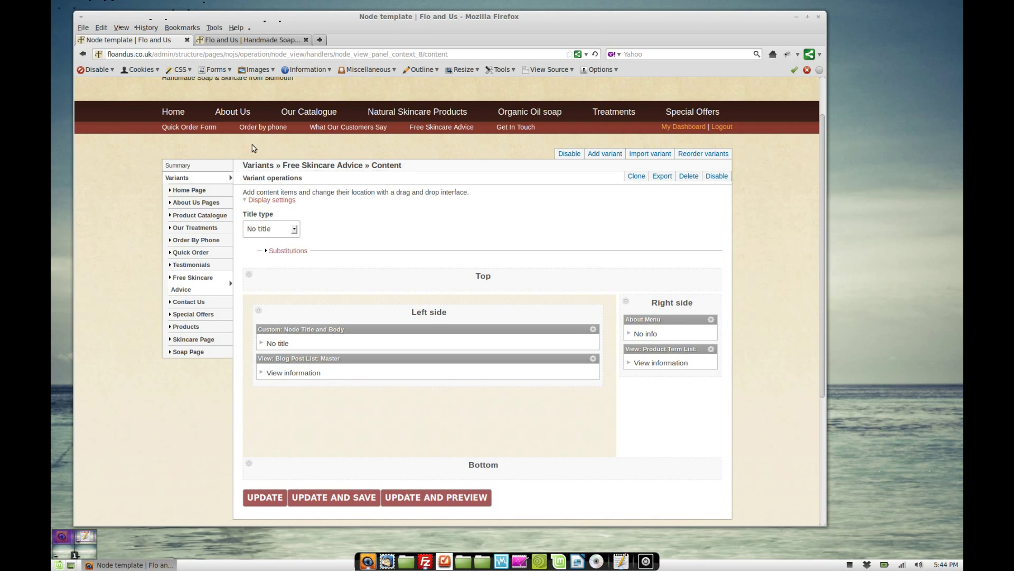
pyautogui.click(171, 113)
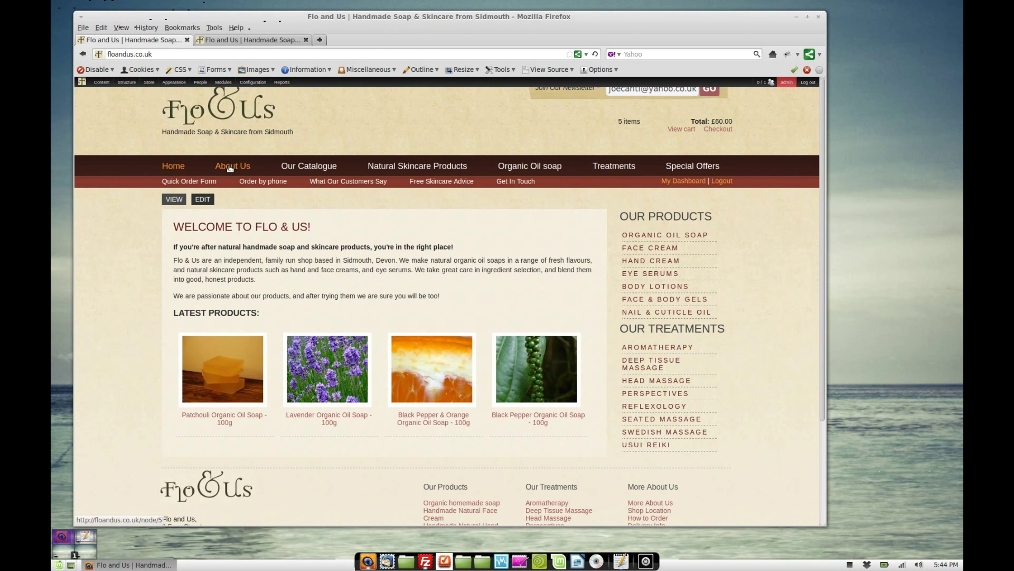
pyautogui.click(232, 165)
pyautogui.moveTo(132, 87)
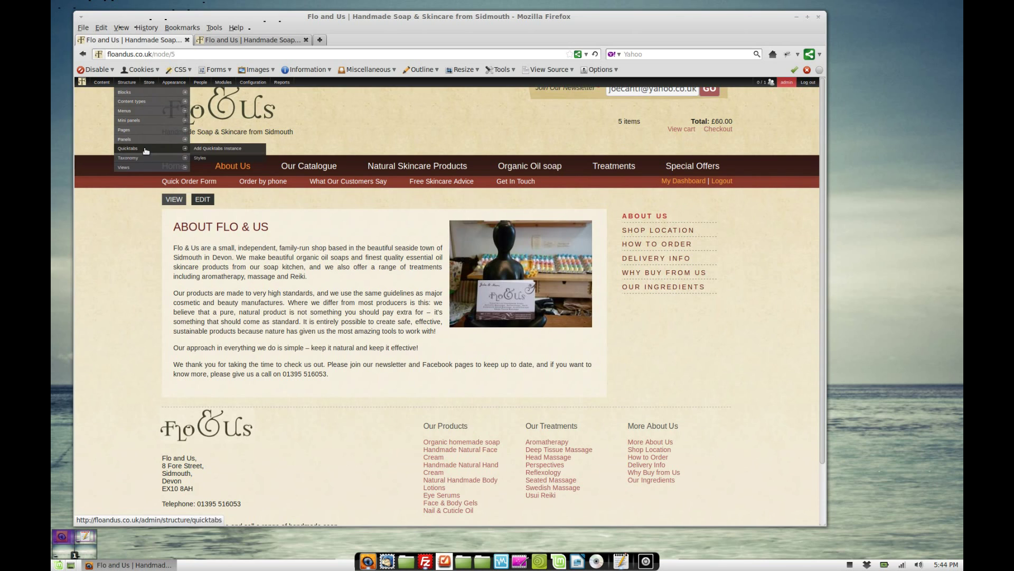
pyautogui.click(132, 139)
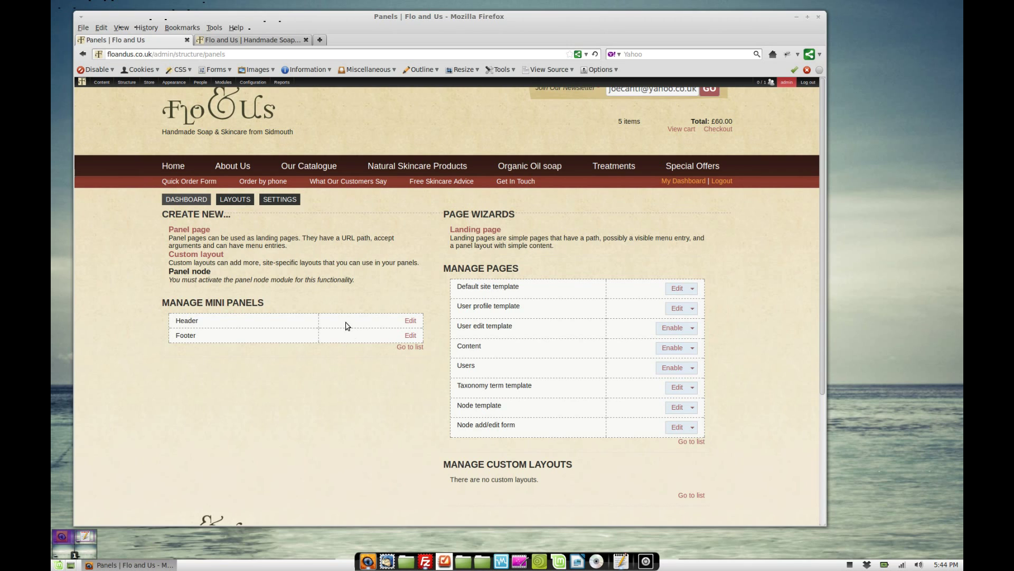
pyautogui.click(126, 69)
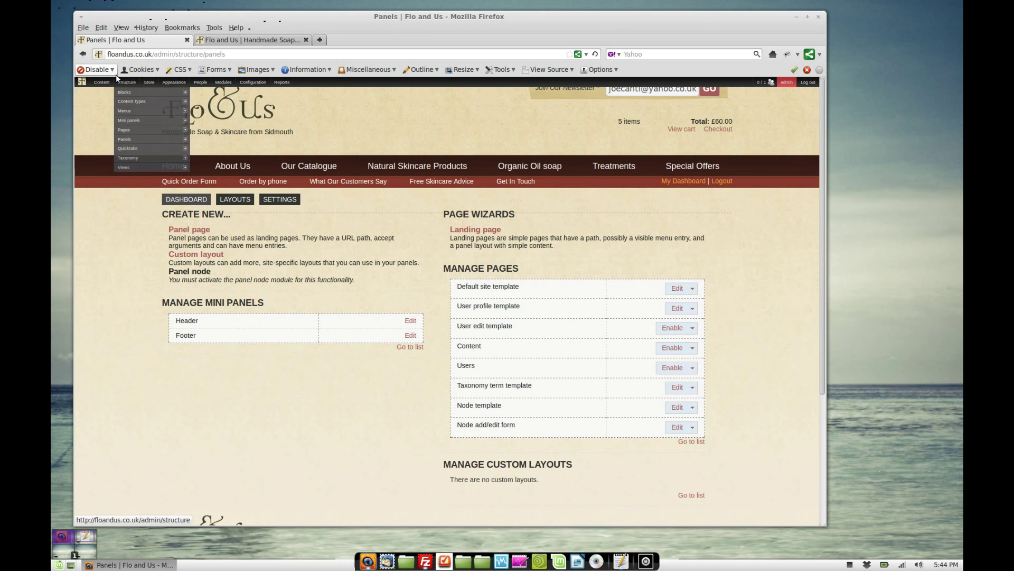
pyautogui.doubleClick(117, 72)
pyautogui.click(136, 74)
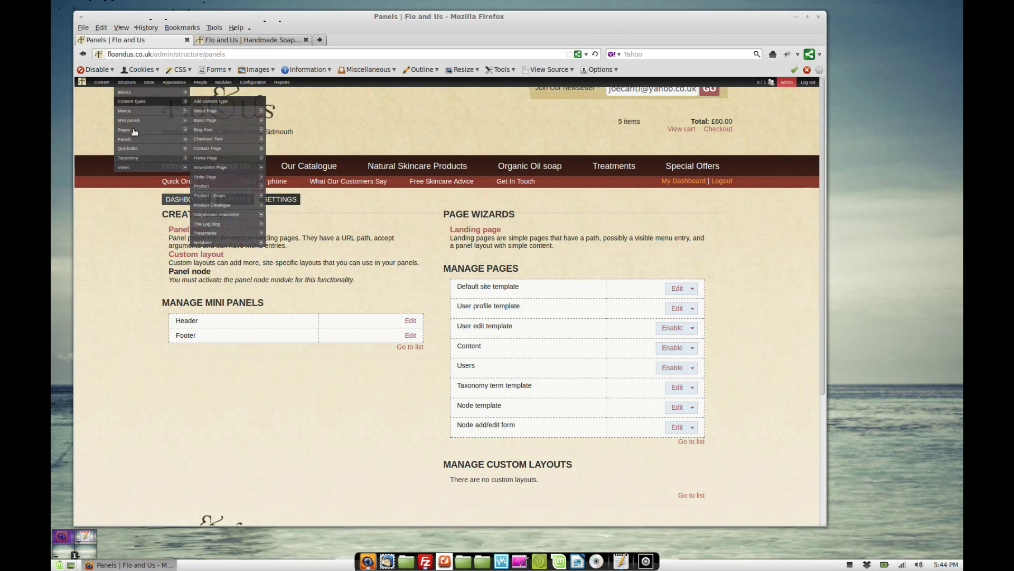
pyautogui.click(139, 159)
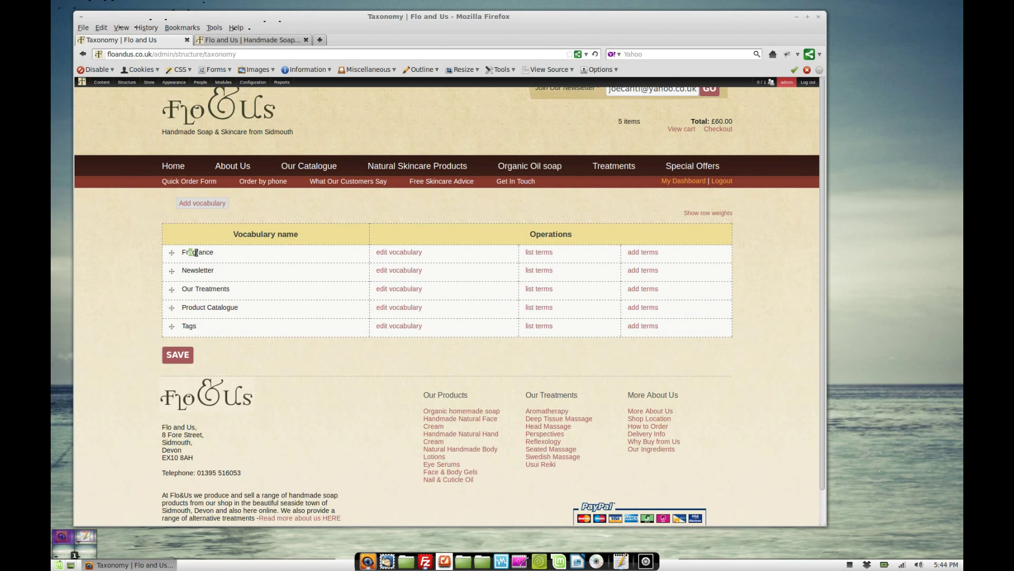
pyautogui.moveTo(196, 252); pyautogui.dragTo(220, 256)
pyautogui.click(205, 261)
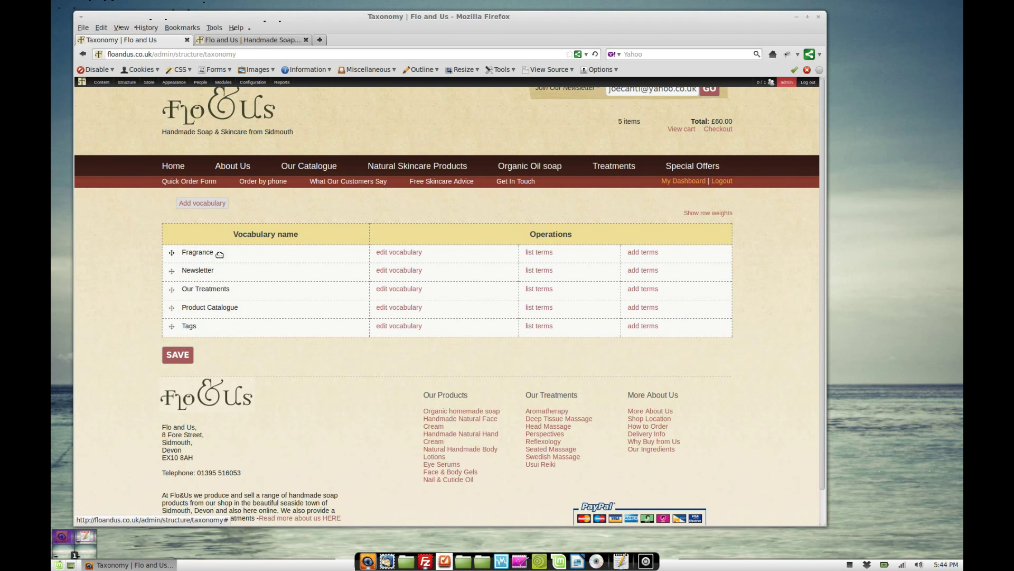
pyautogui.moveTo(211, 268); pyautogui.dragTo(253, 317)
pyautogui.click(198, 270)
pyautogui.click(199, 338)
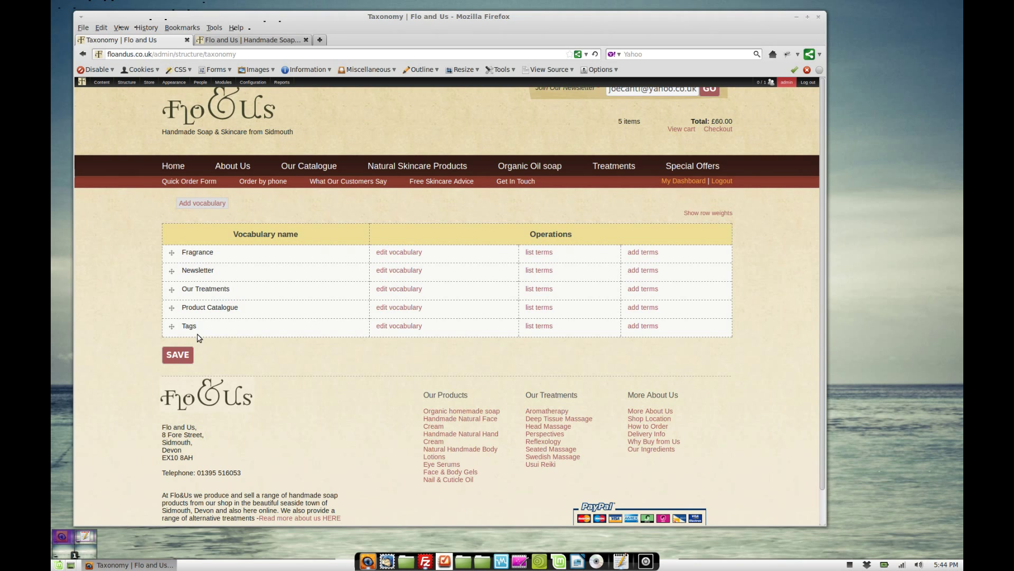
pyautogui.click(124, 139)
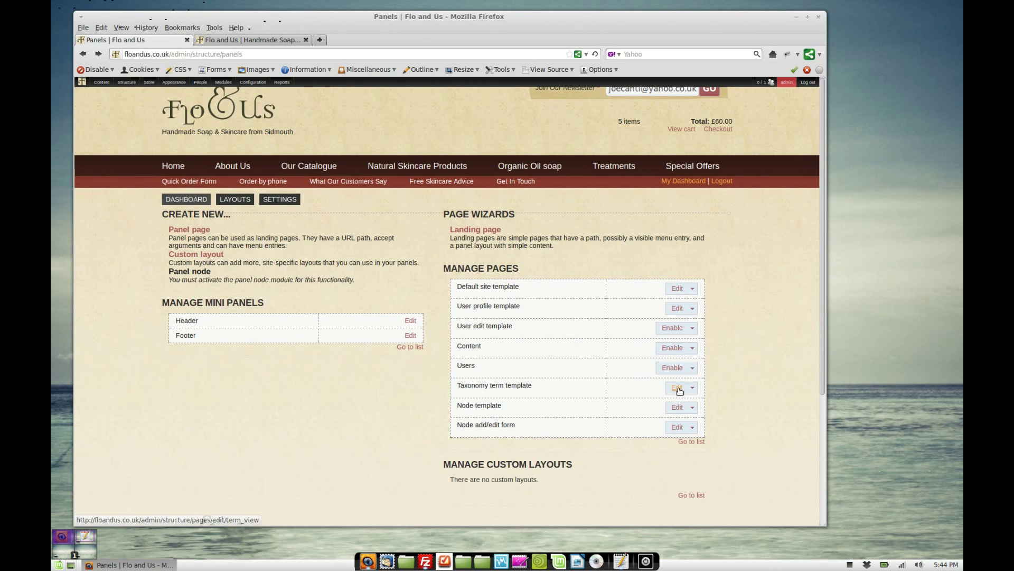
# Open the Taxonomy term template and go to the live site's Treatments page
pyautogui.click(678, 389)
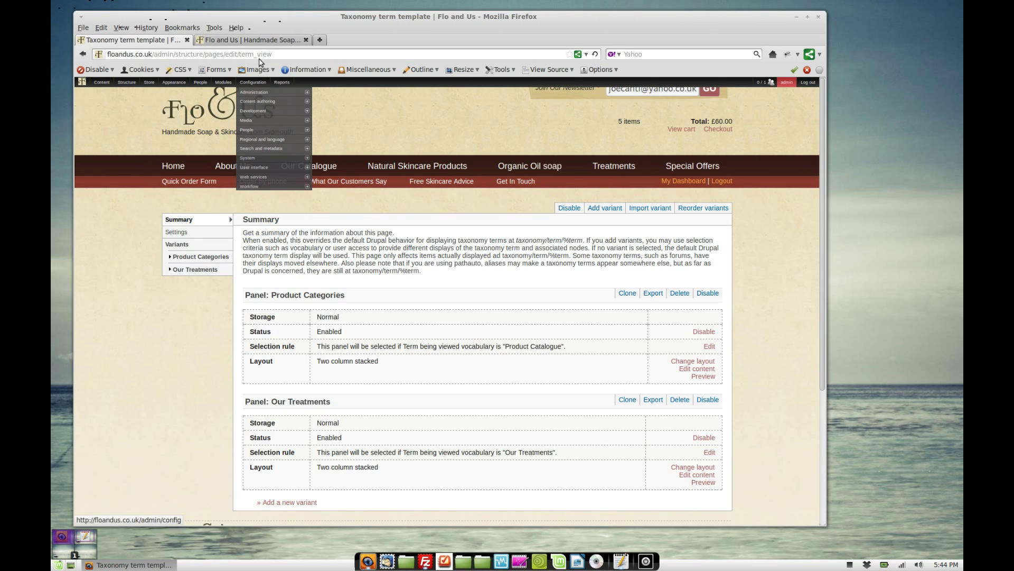
pyautogui.click(248, 41)
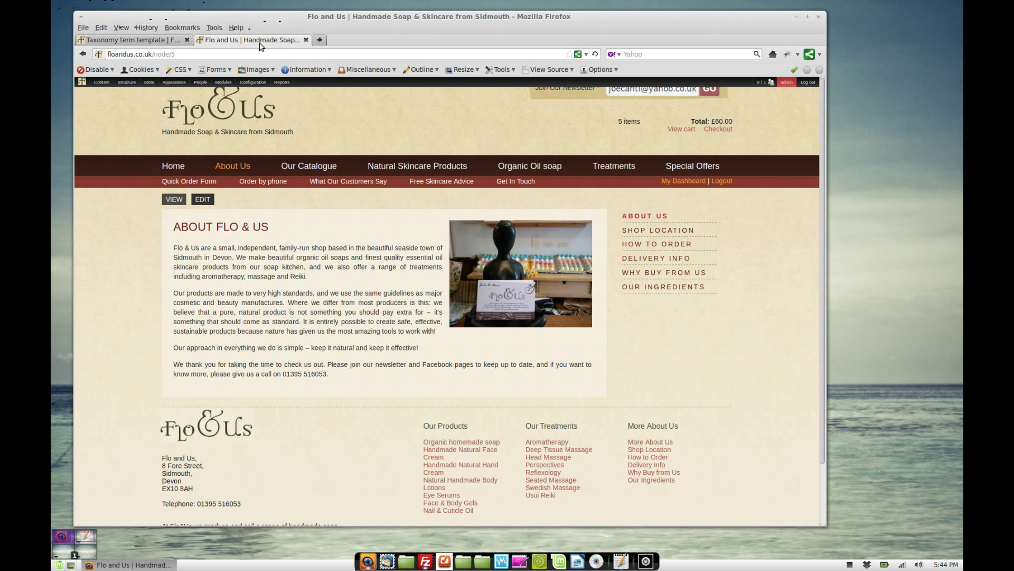
pyautogui.click(603, 167)
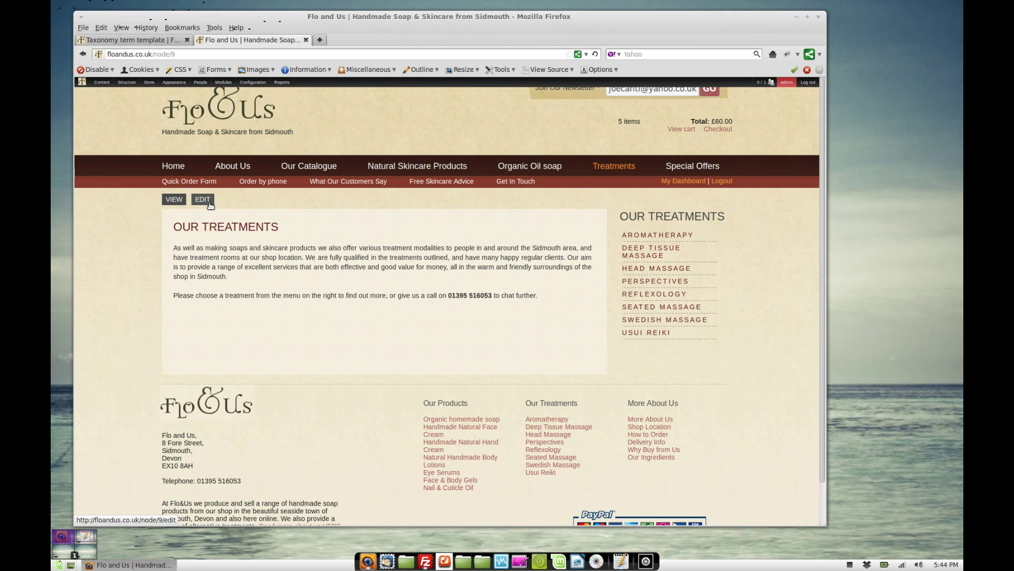
# Glance at the Our Treatments edit page, return to its view, and open the Aromatherapy term page
pyautogui.click(203, 200)
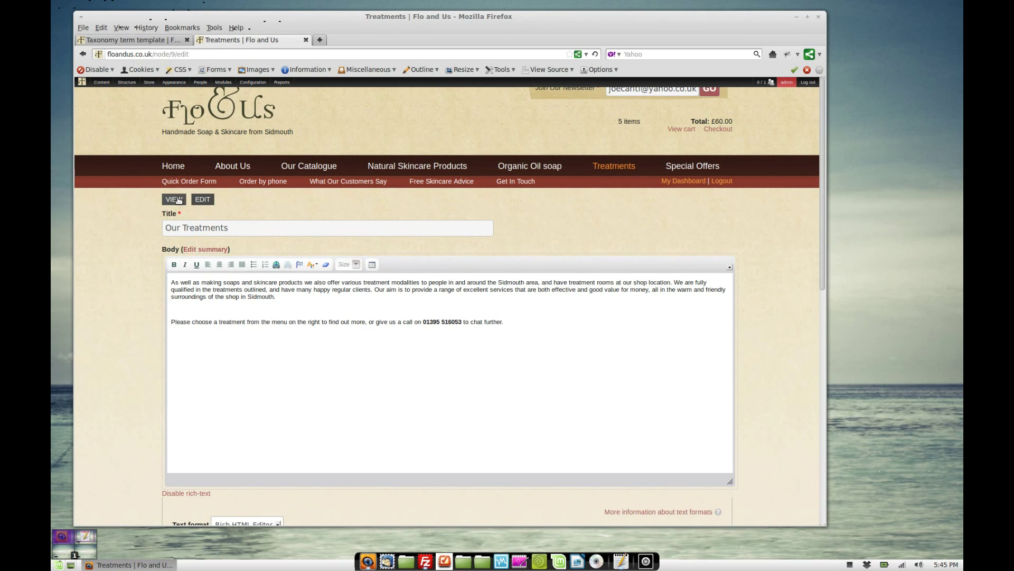
pyautogui.moveTo(204, 219)
pyautogui.scroll(-5, 95, 177)
pyautogui.scroll(5, 95, 176)
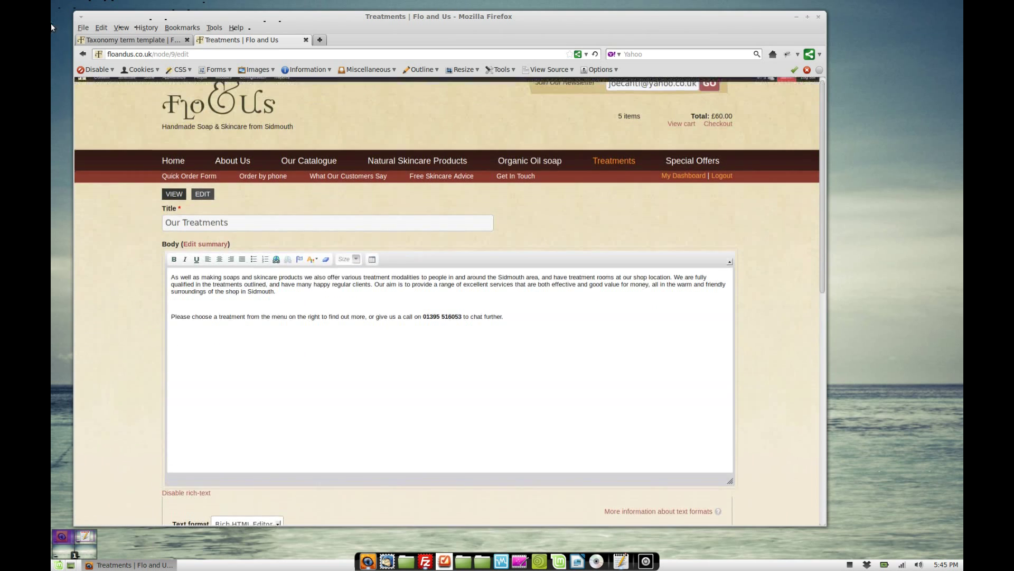
pyautogui.click(83, 54)
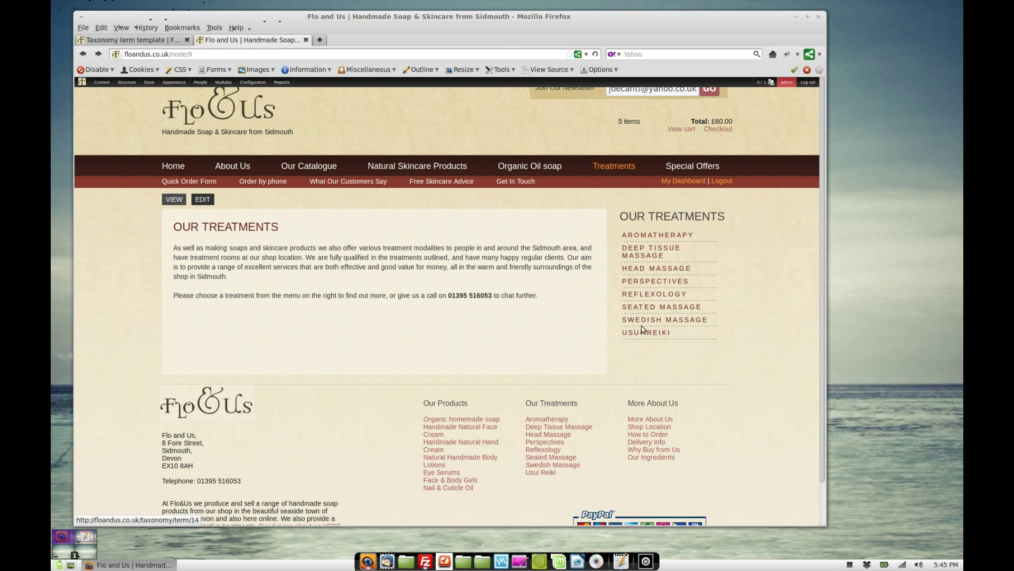
pyautogui.click(643, 237)
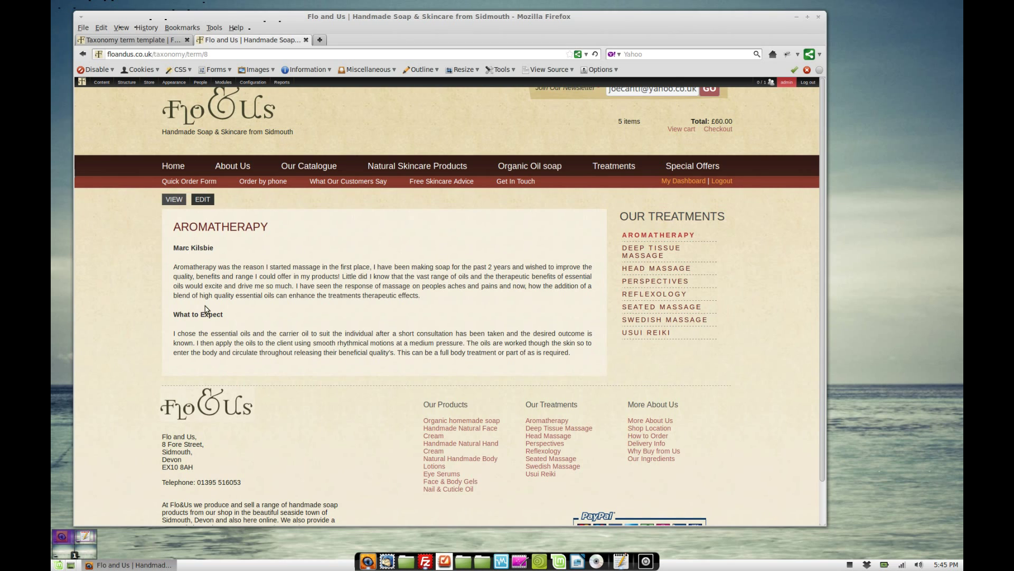
# Expand Our Treatments and review its Taxonomy: vocabulary rule for the Our Treatments vocabulary
pyautogui.click(154, 40)
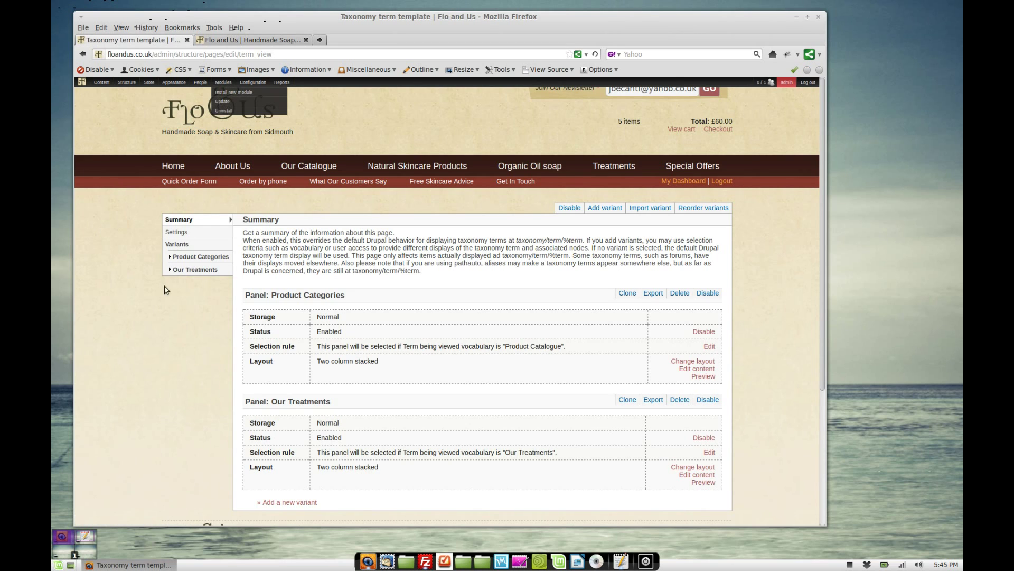
pyautogui.click(190, 270)
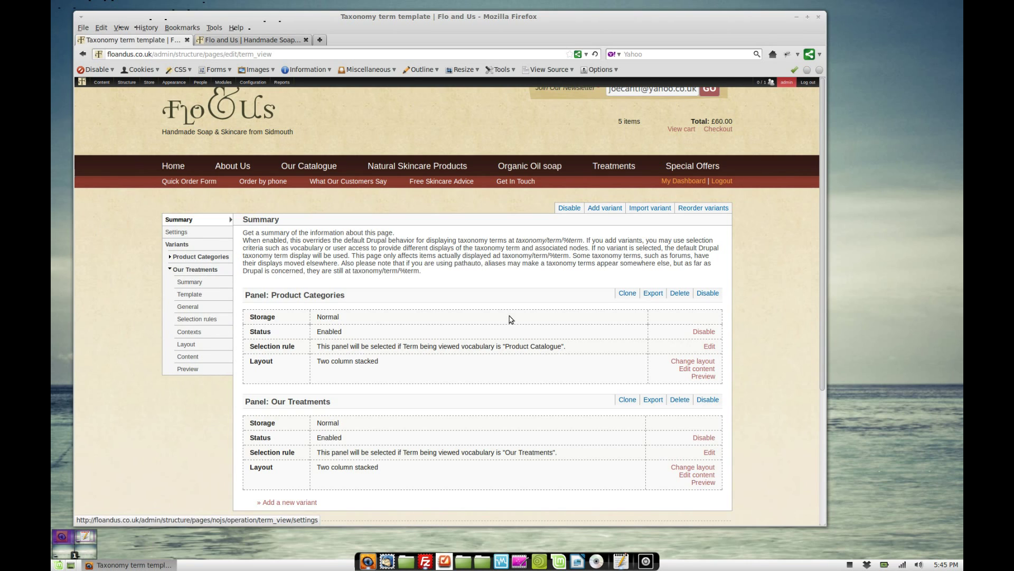
pyautogui.click(204, 319)
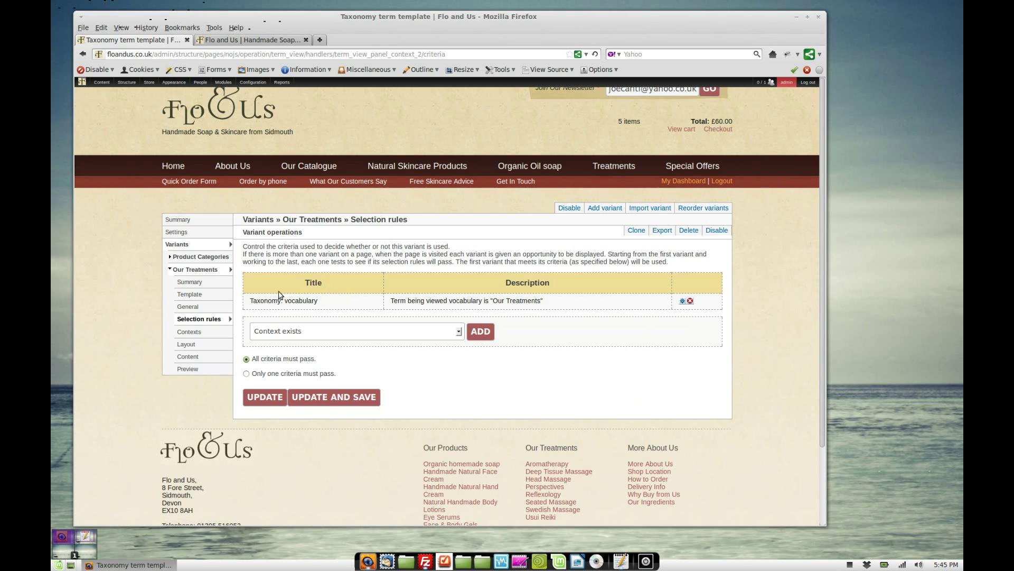
pyautogui.moveTo(251, 304); pyautogui.dragTo(329, 305)
pyautogui.click(329, 305)
pyautogui.moveTo(391, 301); pyautogui.dragTo(542, 301)
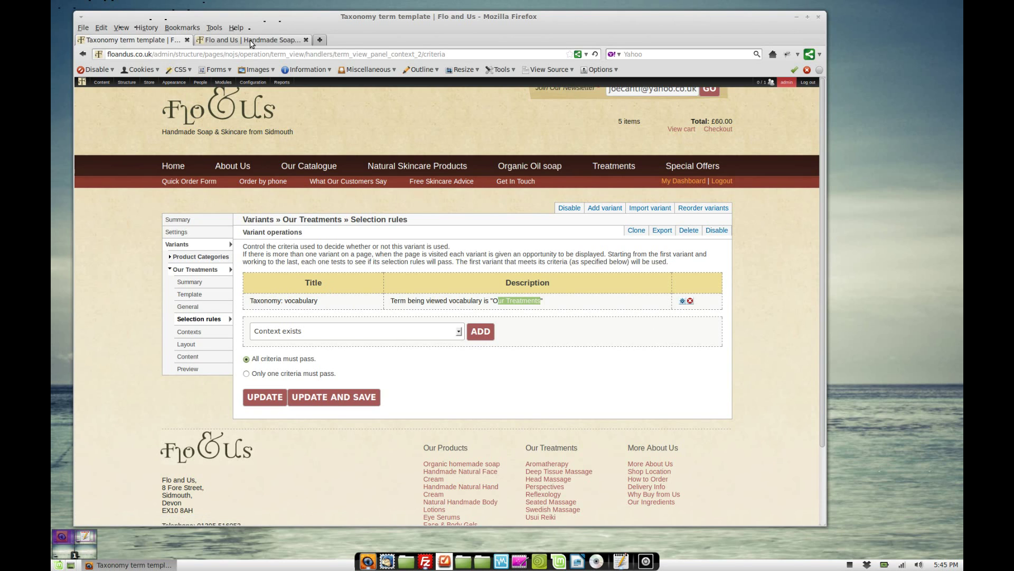
pyautogui.click(267, 41)
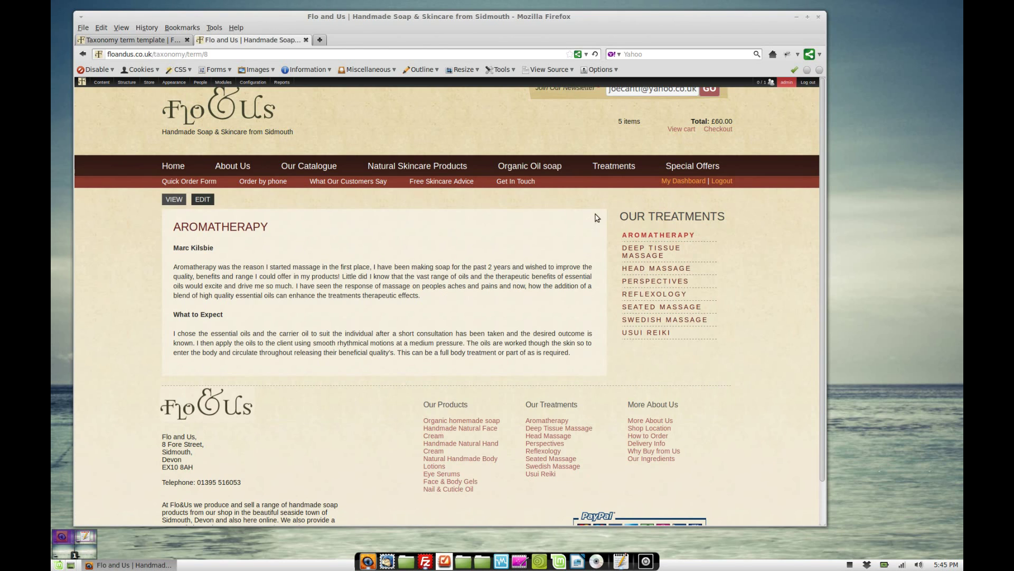
pyautogui.click(137, 41)
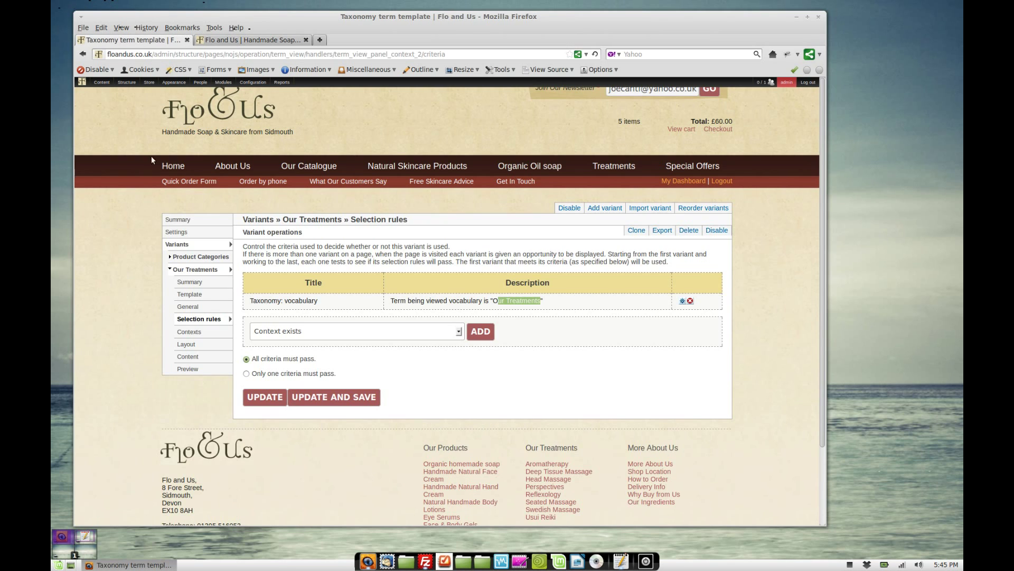
# Open the Our Treatments Content and expand the Treatment Term List and Tax Title and Desc previews
pyautogui.click(186, 358)
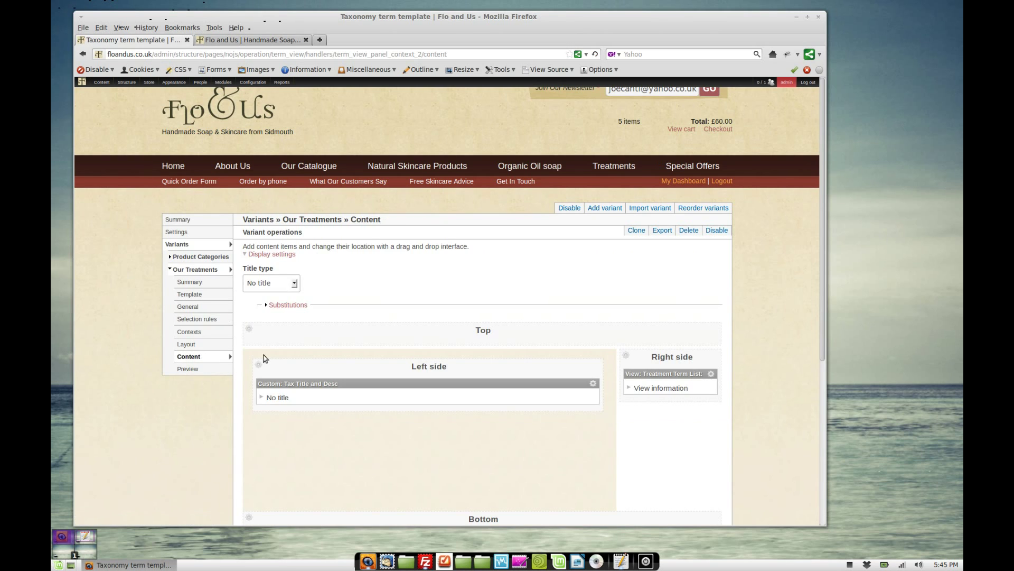
pyautogui.scroll(-2, 209, 285)
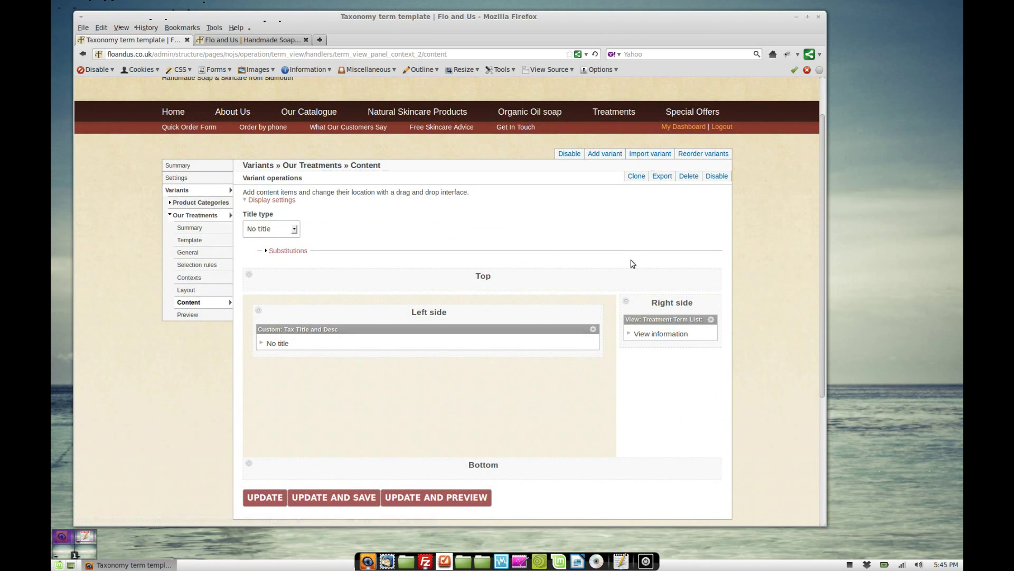
pyautogui.click(632, 338)
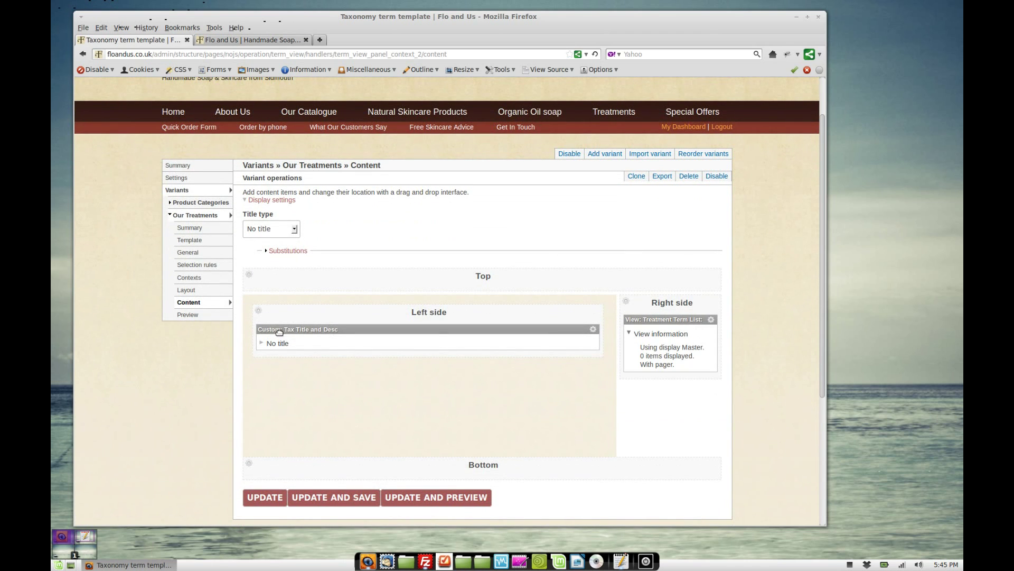
pyautogui.click(260, 343)
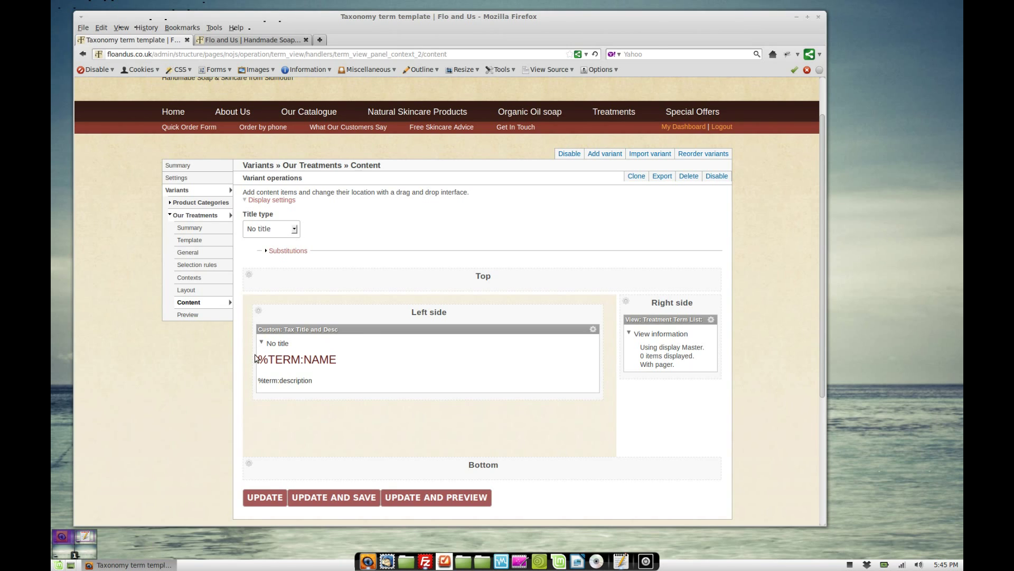
# On the live Flo & Us Aromatherapy page, review the heading, treatments list and article text
pyautogui.click(249, 41)
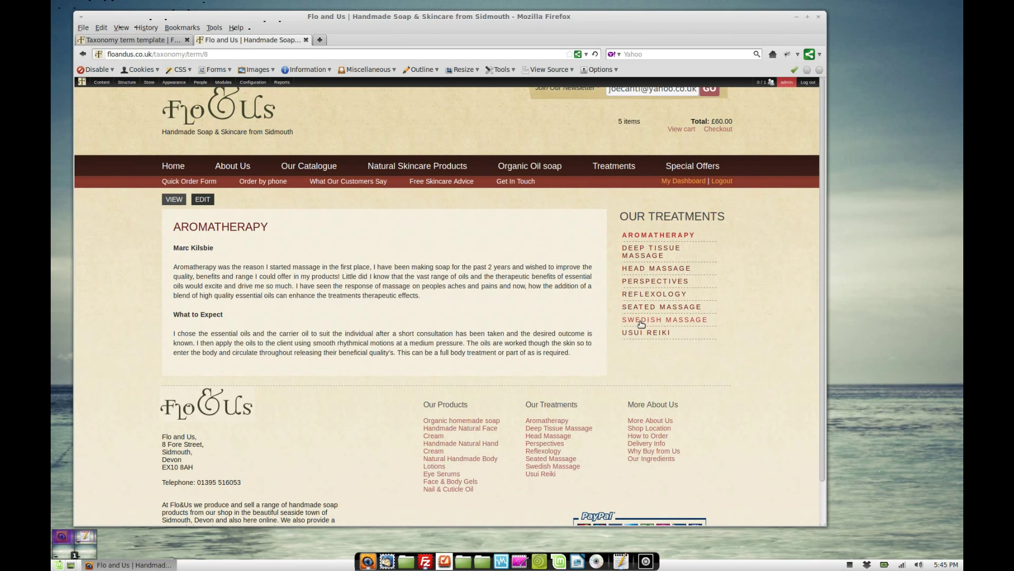
pyautogui.moveTo(628, 234); pyautogui.dragTo(703, 355)
pyautogui.click(685, 346)
pyautogui.moveTo(174, 226); pyautogui.dragTo(324, 229)
pyautogui.click(296, 246)
pyautogui.moveTo(172, 248); pyautogui.dragTo(323, 361)
pyautogui.click(323, 361)
# Inspect the Aromatherapy term's Name and Description in its edit form, then return to the page
pyautogui.click(204, 199)
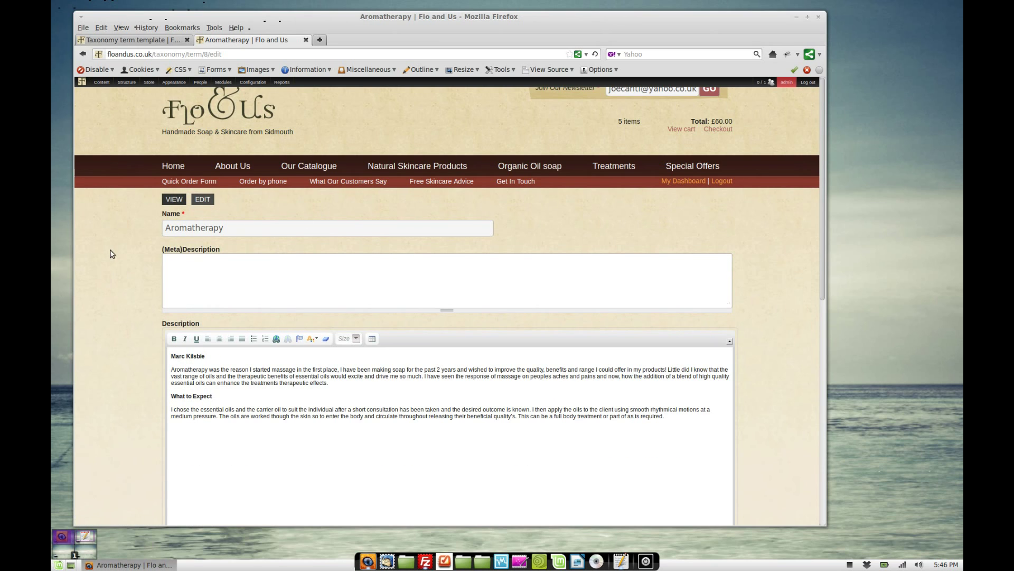
pyautogui.scroll(-10, 113, 264)
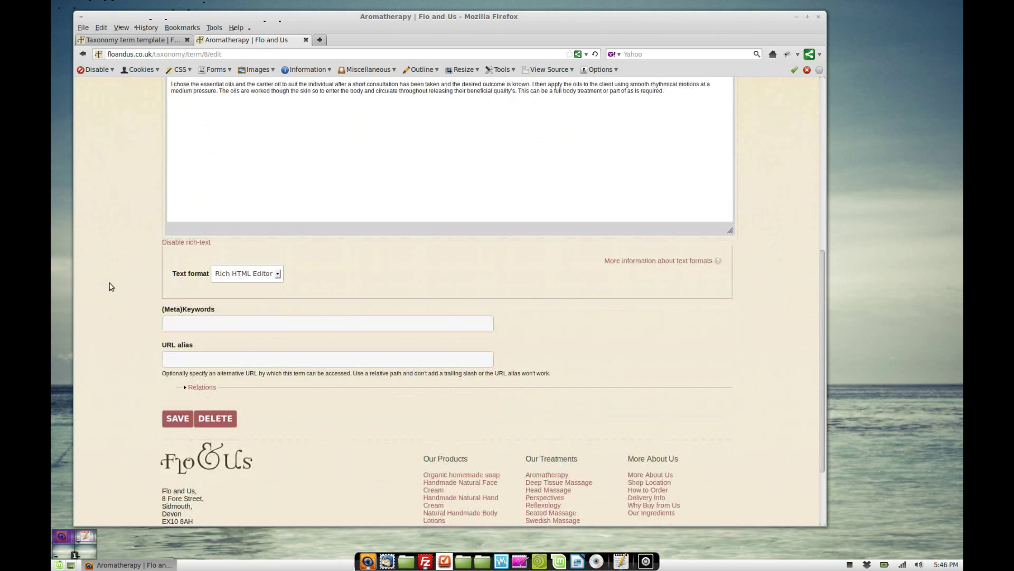
pyautogui.scroll(-3, 119, 285)
pyautogui.scroll(6, 106, 93)
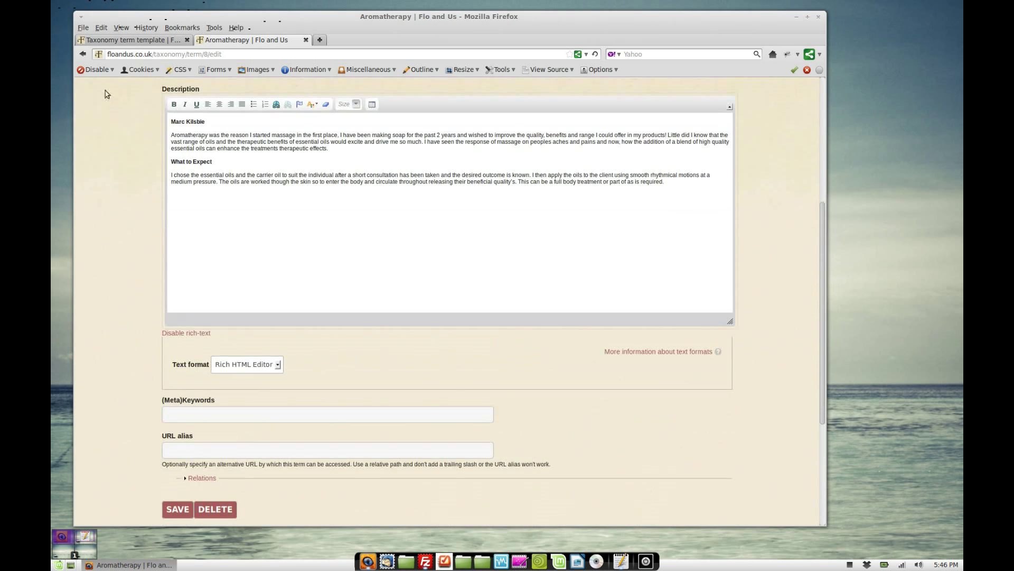
pyautogui.click(83, 54)
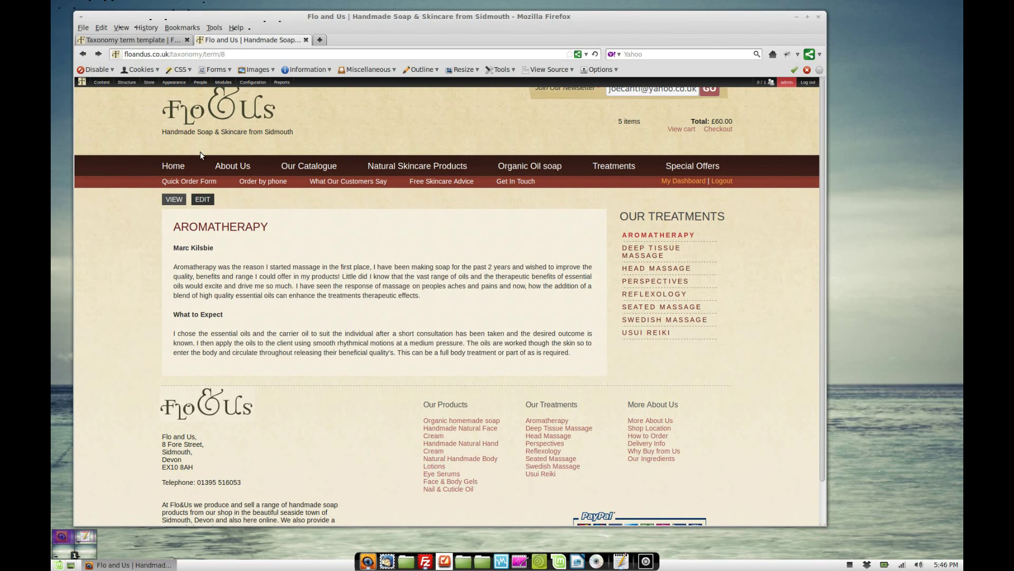